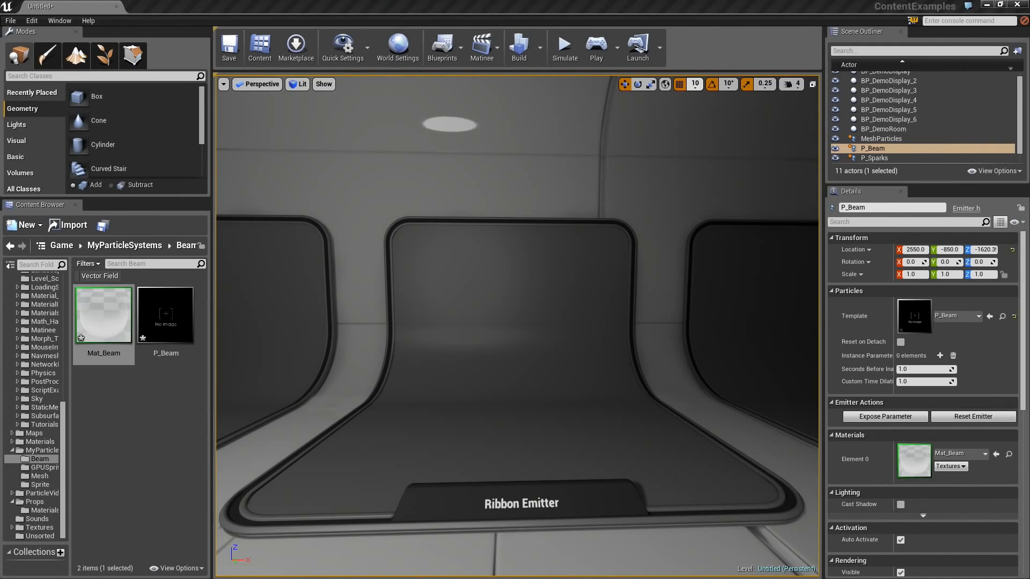
# - Create a folder named Ribbon inside MyParticleSystems and open it
pyautogui.click(38, 451)
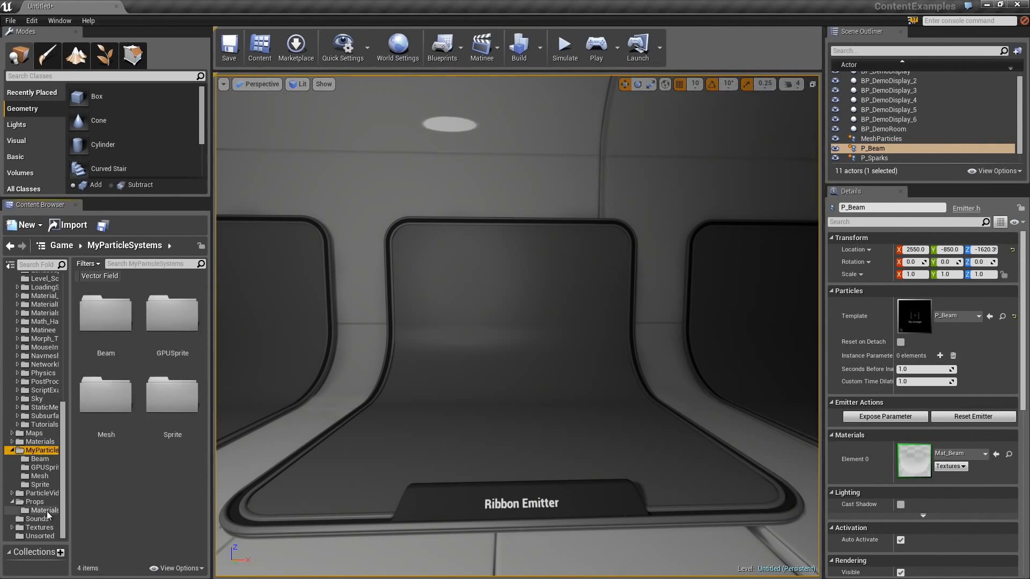
pyautogui.click(32, 225)
pyautogui.click(45, 248)
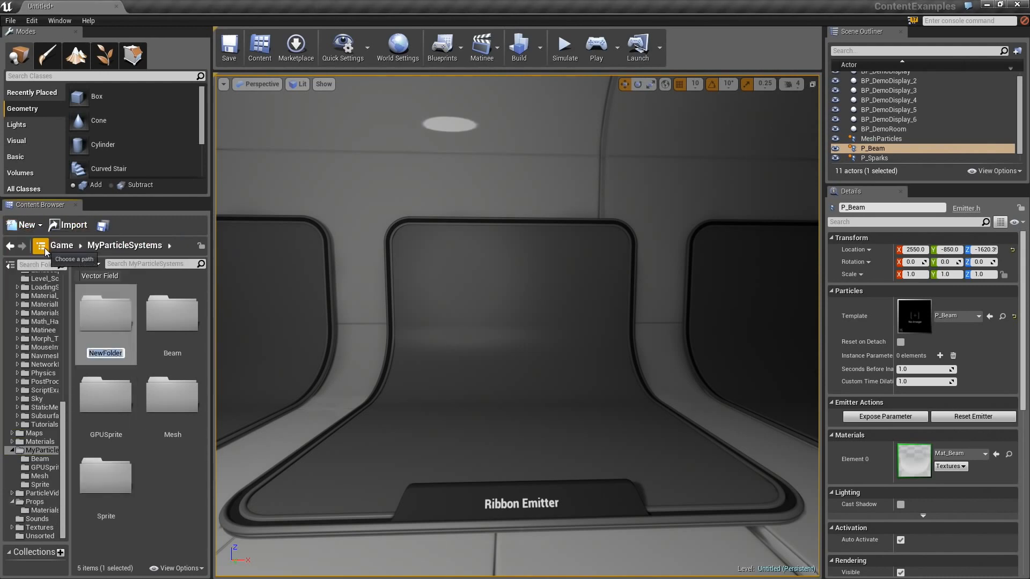
pyautogui.write('Ribbon')
pyautogui.press('Return')
pyautogui.doubleClick(107, 474)
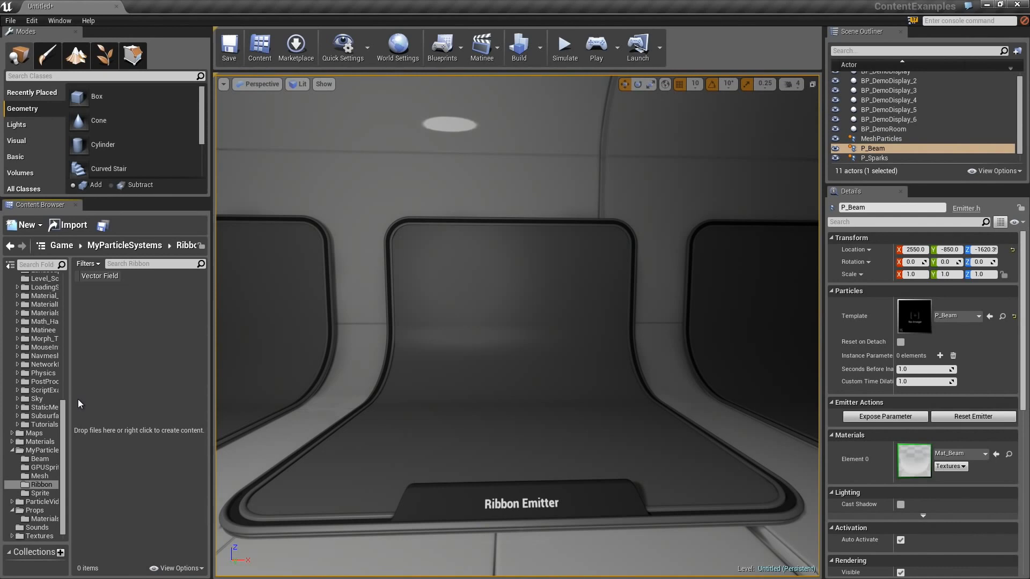
# - Copy the Mat_Beam material from the Beam folder into the Ribbon folder and rename the copy Mat_Ribbon
pyautogui.click(40, 459)
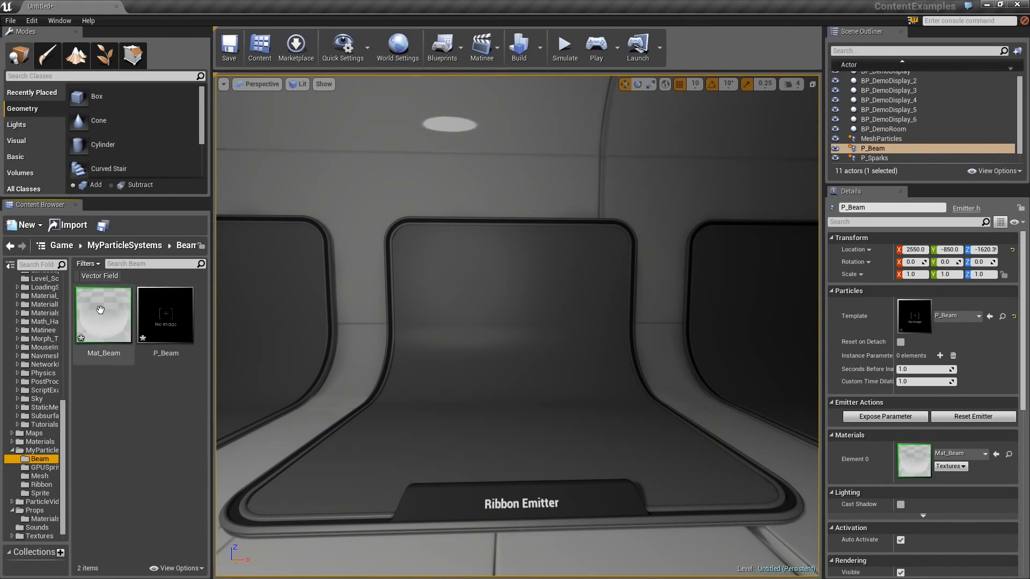
pyautogui.moveTo(103, 316); pyautogui.dragTo(46, 485)
pyautogui.click(65, 499)
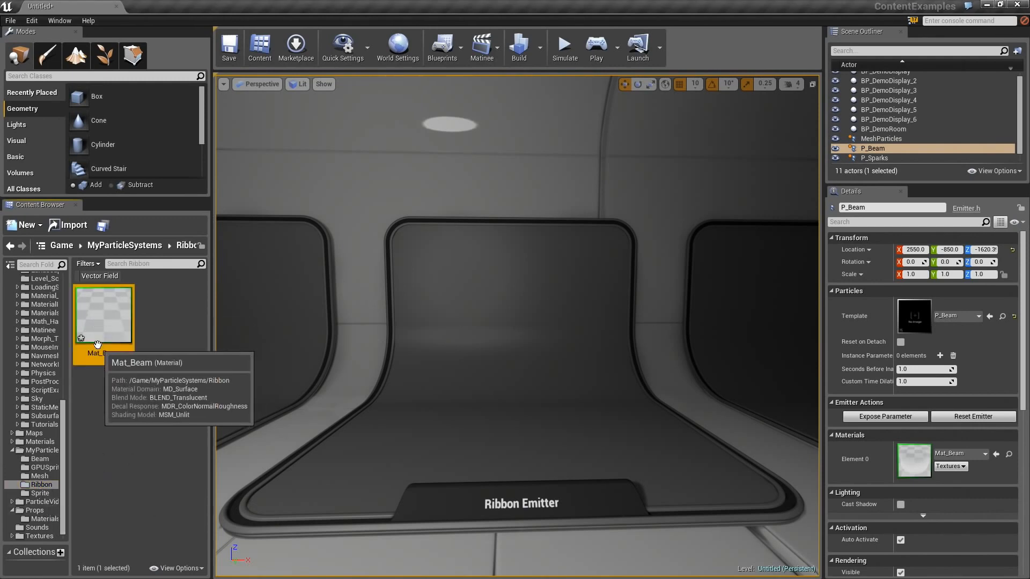
pyautogui.rightClick(105, 322)
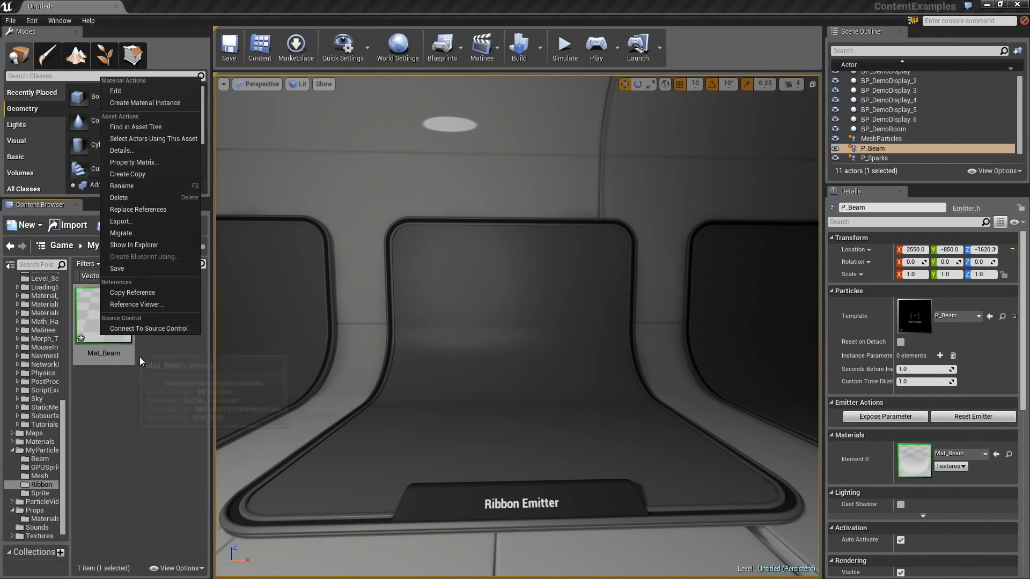
pyautogui.click(123, 187)
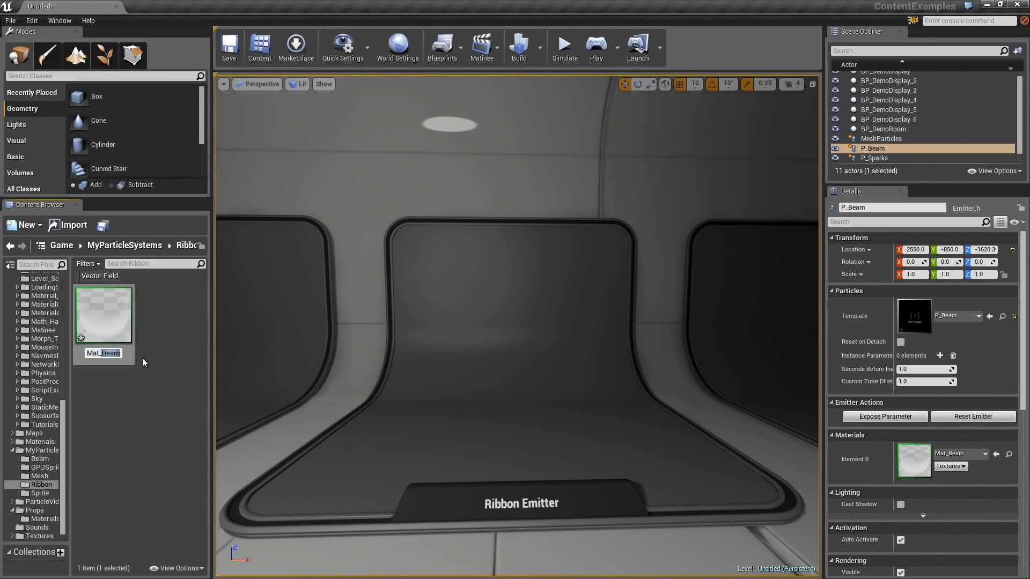
pyautogui.write('Ribbon')
pyautogui.press('Return')
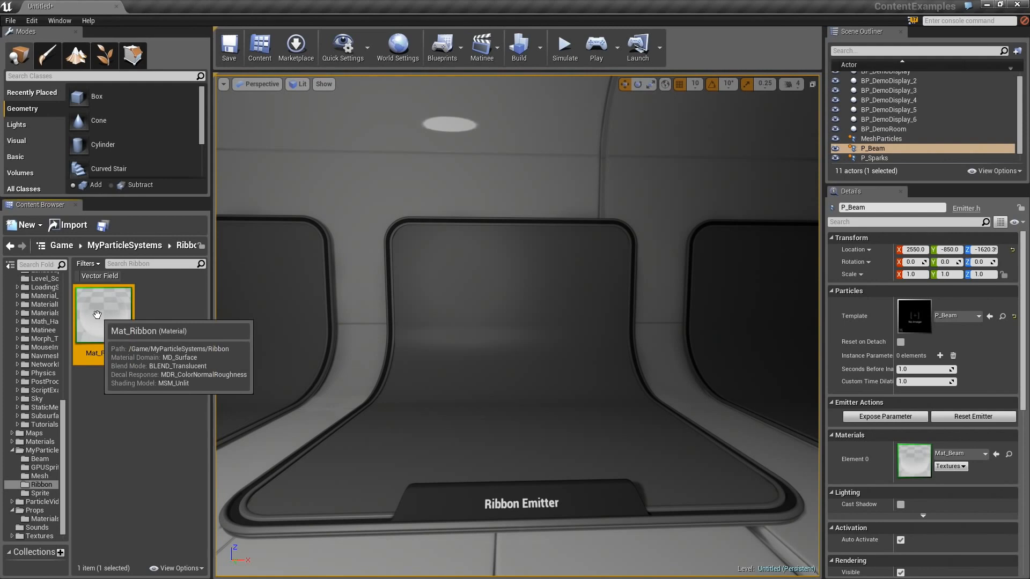
# - Open the Mat_Ribbon material, examine its whole node network, and close the editor
pyautogui.doubleClick(118, 326)
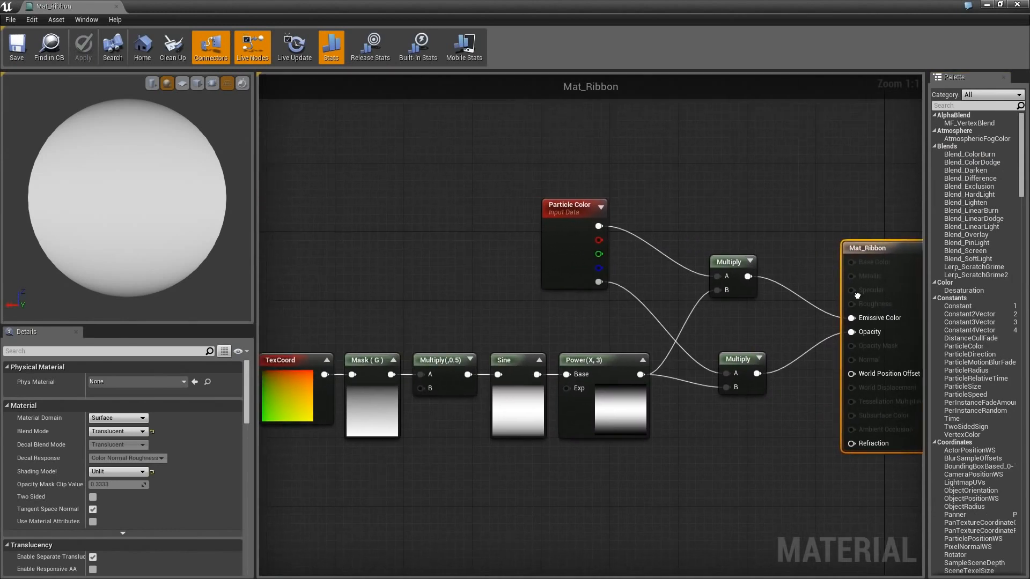
pyautogui.moveTo(256, 443); pyautogui.dragTo(110, 443)
pyautogui.moveTo(315, 483); pyautogui.dragTo(373, 485, button='right')
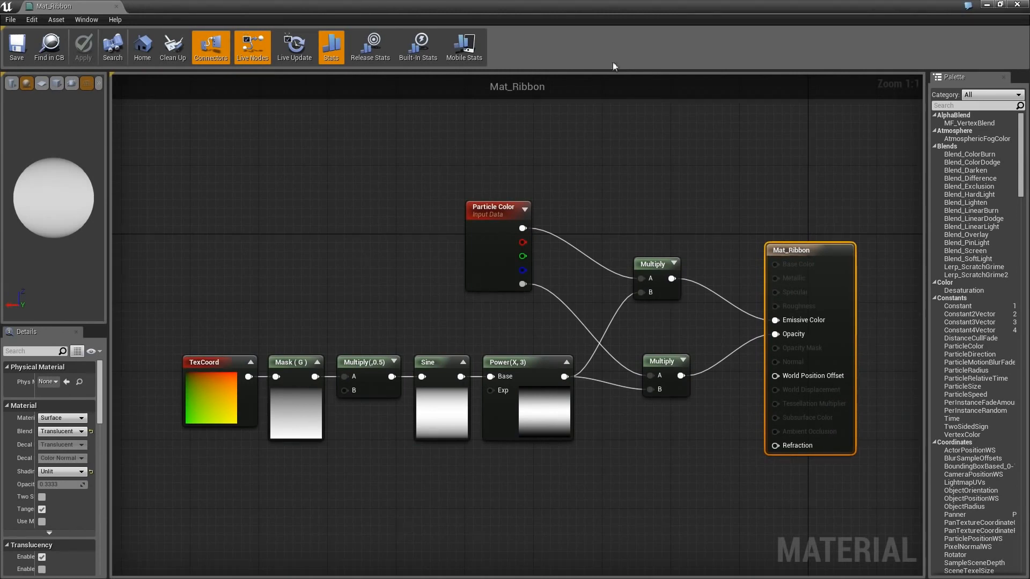
pyautogui.click(1017, 5)
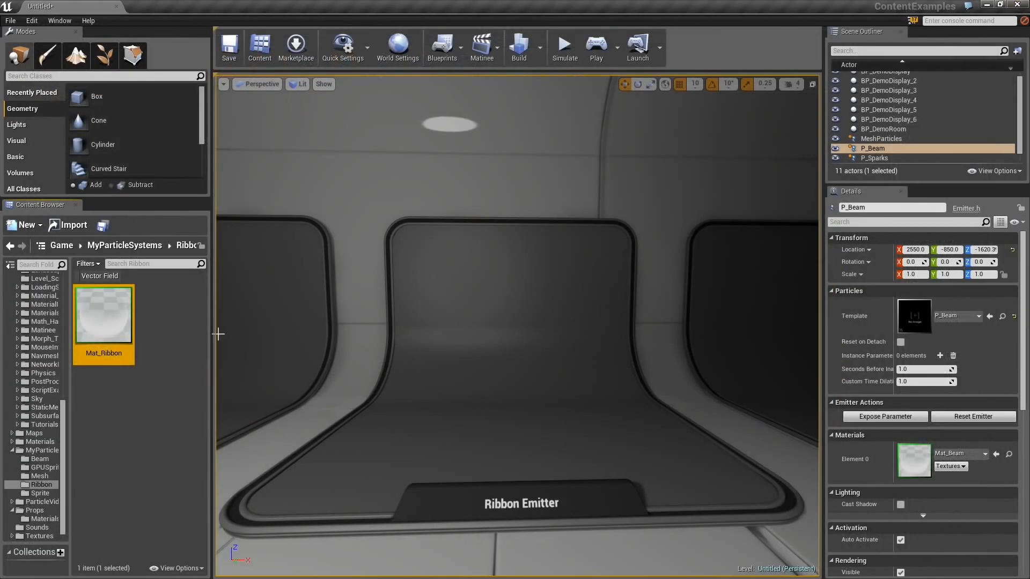
# - Create a particle system named P_Ribbon in the Ribbon folder
pyautogui.rightClick(176, 311)
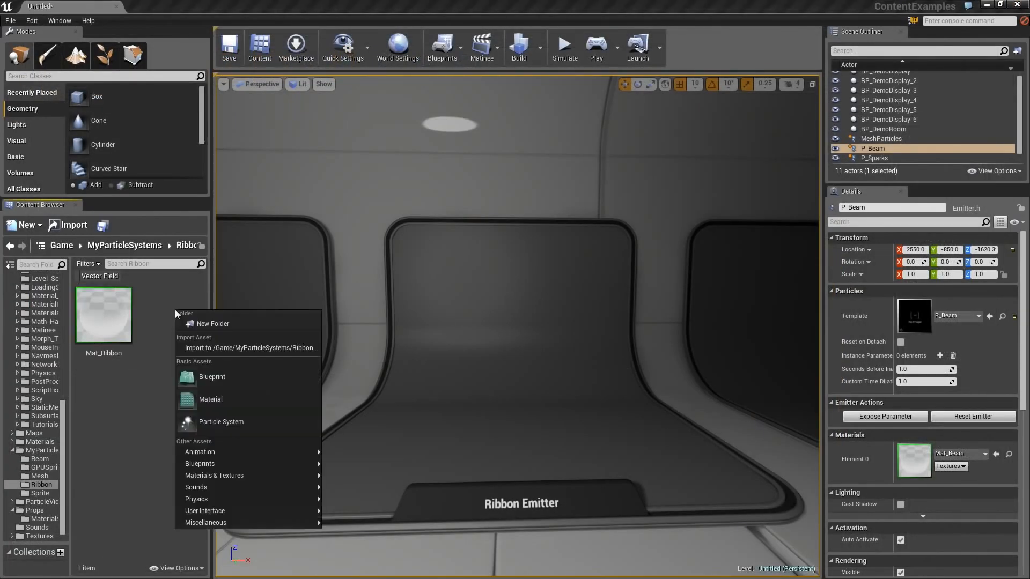
pyautogui.click(227, 421)
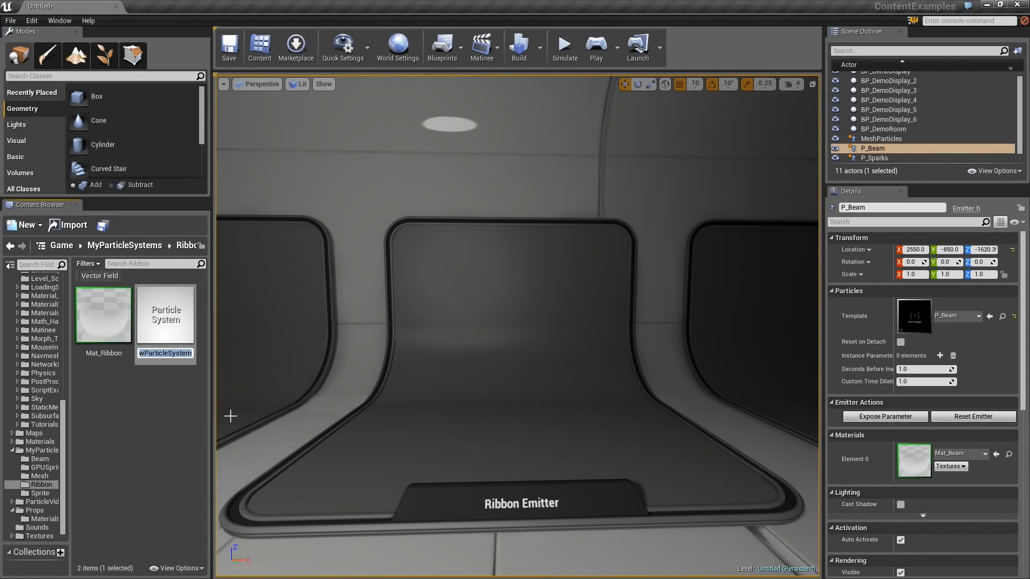
pyautogui.write('P_Ribbon')
pyautogui.press('Return')
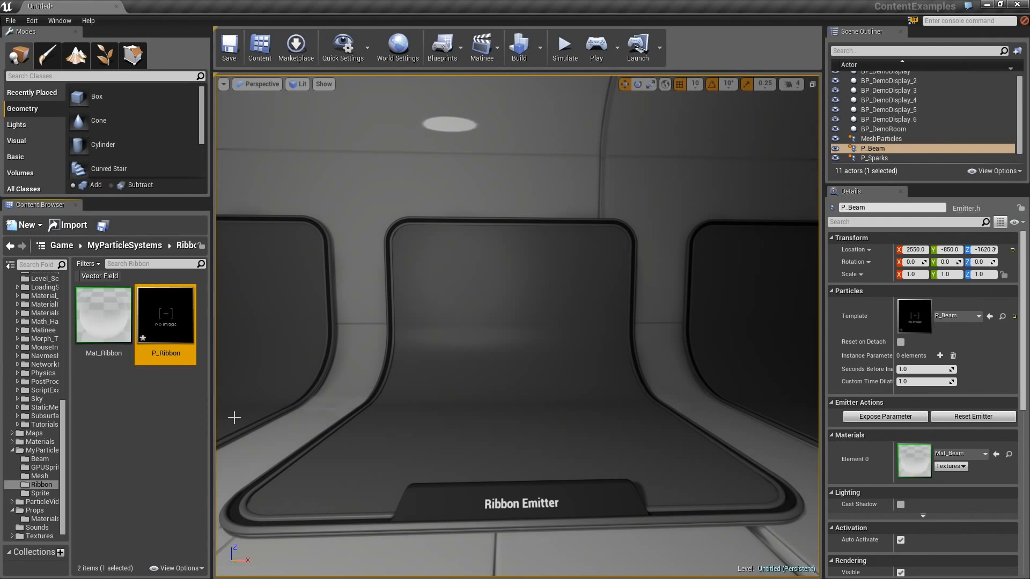
pyautogui.doubleClick(167, 323)
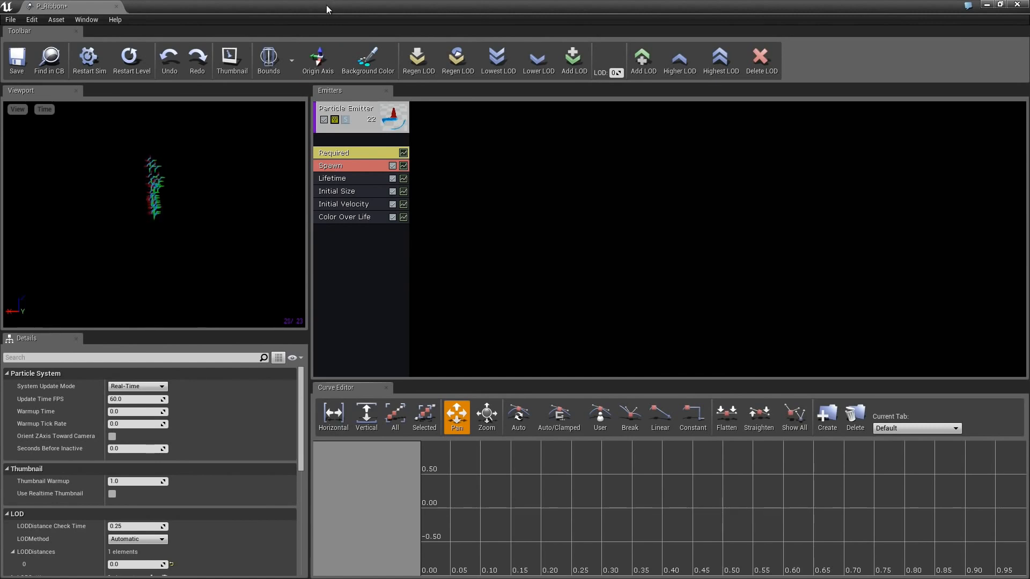
pyautogui.moveTo(326, 4); pyautogui.dragTo(443, 35)
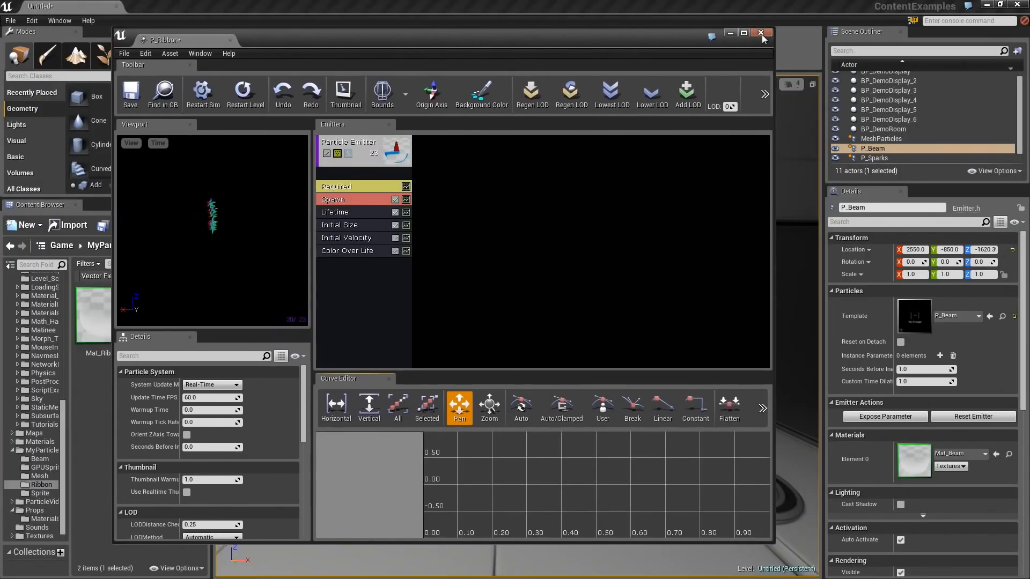
pyautogui.click(760, 32)
pyautogui.rightClick(97, 378)
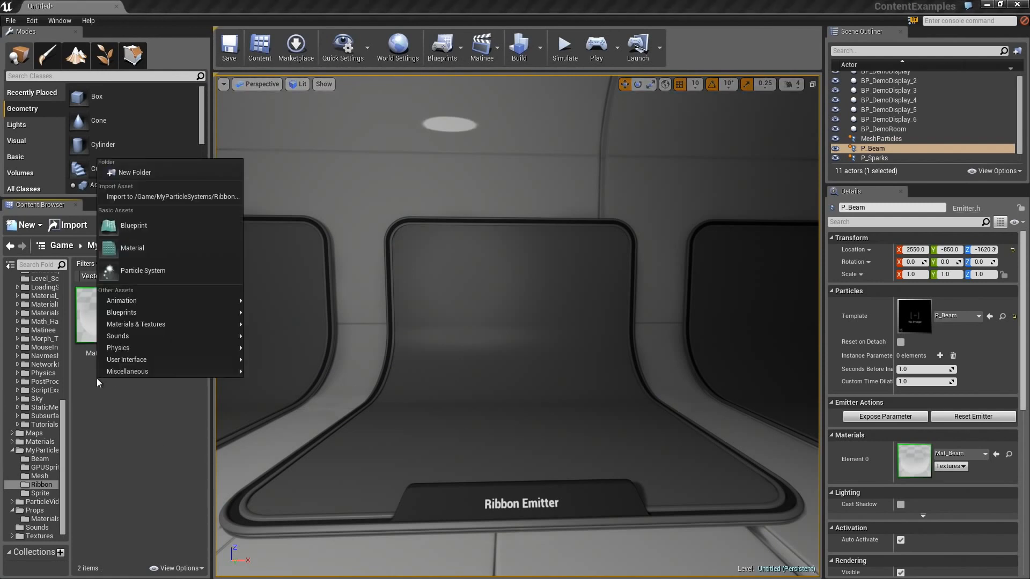
pyautogui.click(101, 441)
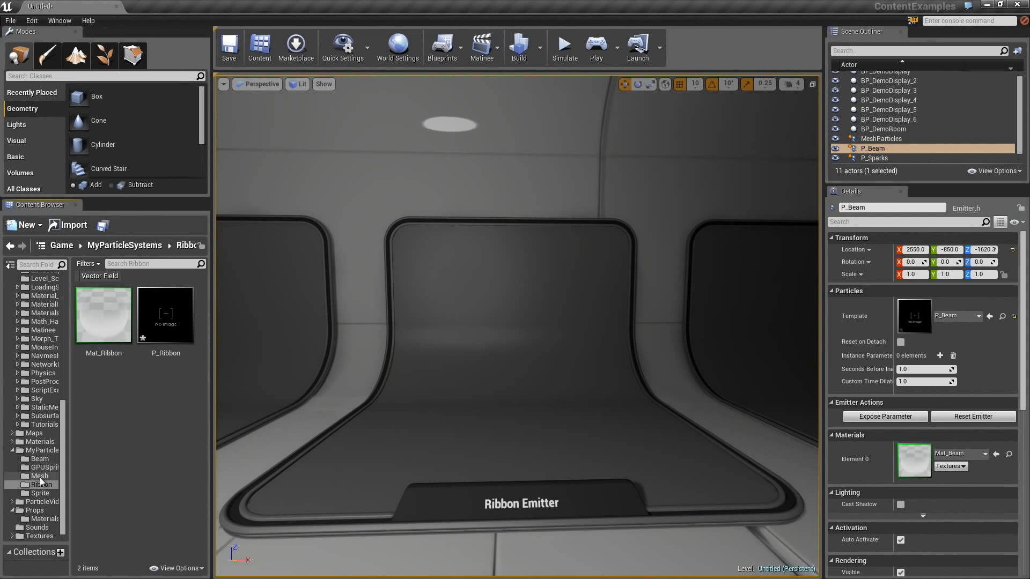
# - Copy the Mat_Sparks material from the Sprite folder into the Ribbon folder and show that folder's contents
pyautogui.click(38, 493)
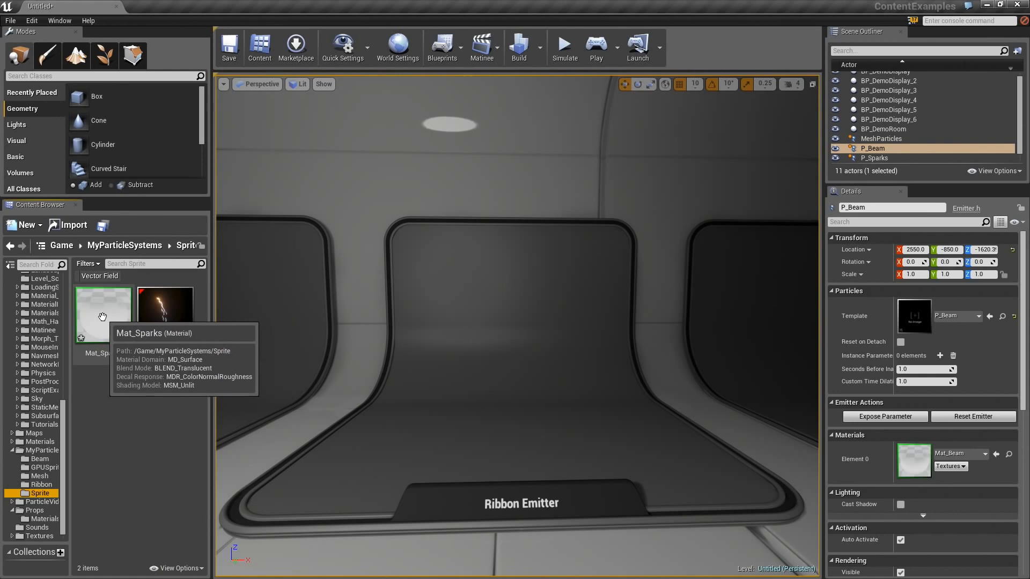
pyautogui.moveTo(102, 316); pyautogui.dragTo(47, 484)
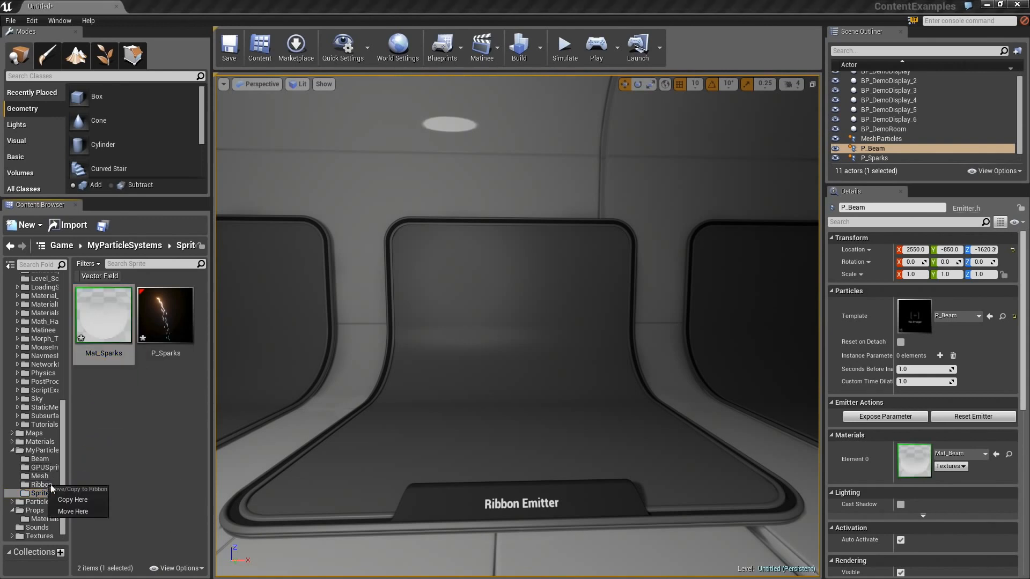
pyautogui.click(54, 491)
pyautogui.click(43, 485)
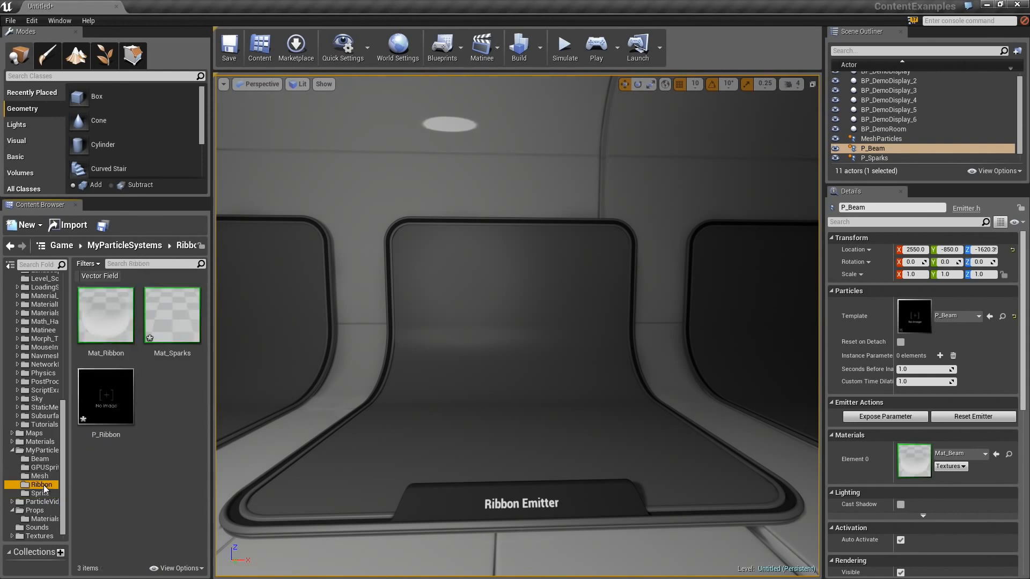
# - Open the copied Mat_Sparks material, examine how its nodes feed Emissive Color and Opacity, and close the editor
pyautogui.doubleClick(172, 329)
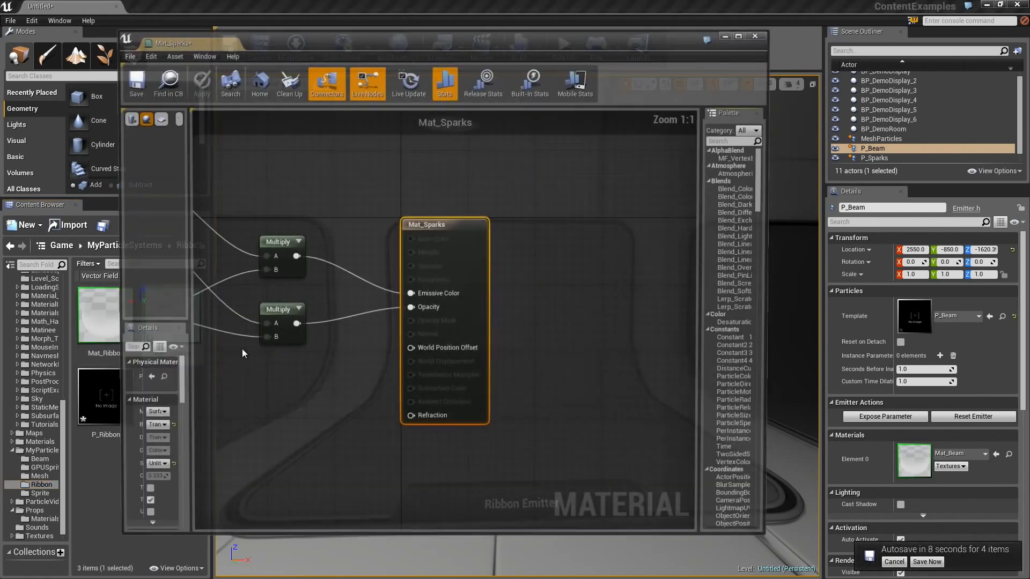
pyautogui.moveTo(368, 369); pyautogui.dragTo(604, 411, button='right')
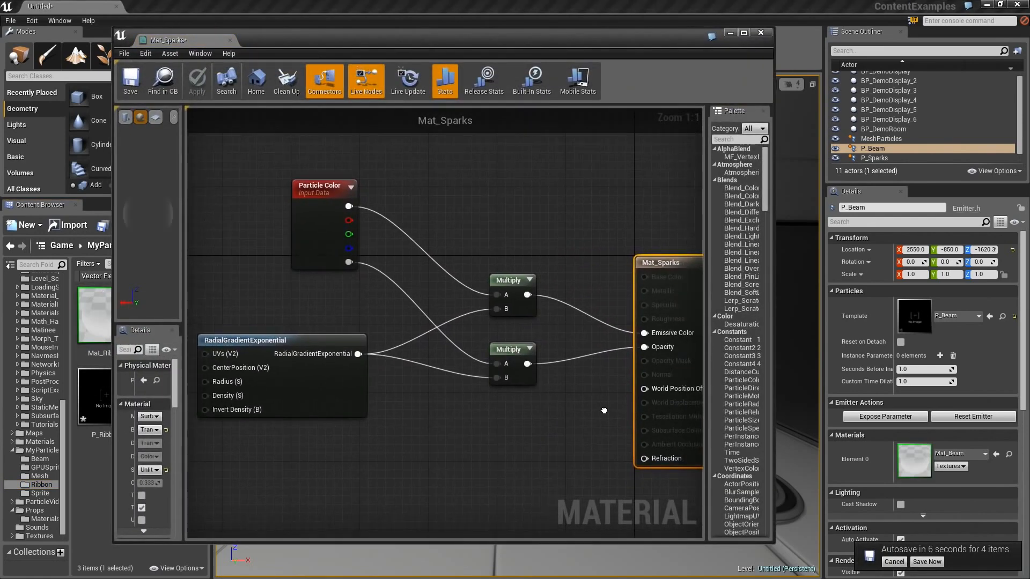
pyautogui.scroll(-1, 524, 415)
pyautogui.scroll(1, 443, 429)
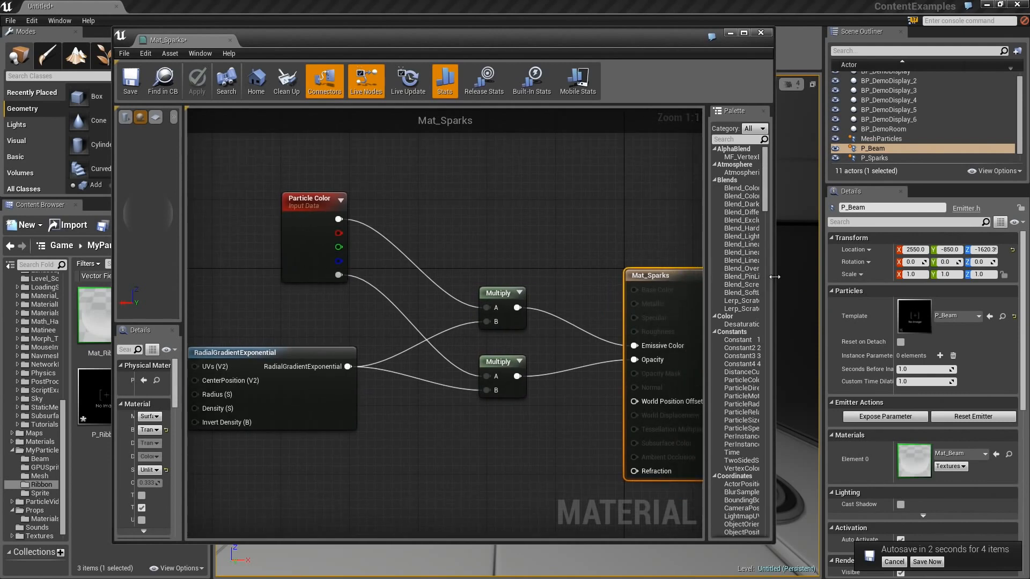
pyautogui.moveTo(774, 276); pyautogui.dragTo(906, 277)
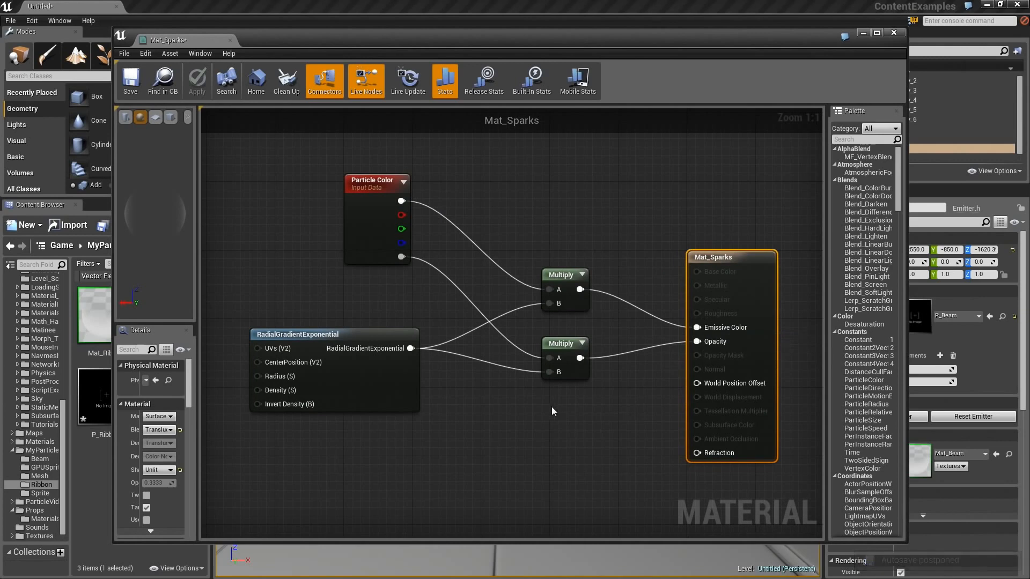
pyautogui.click(893, 33)
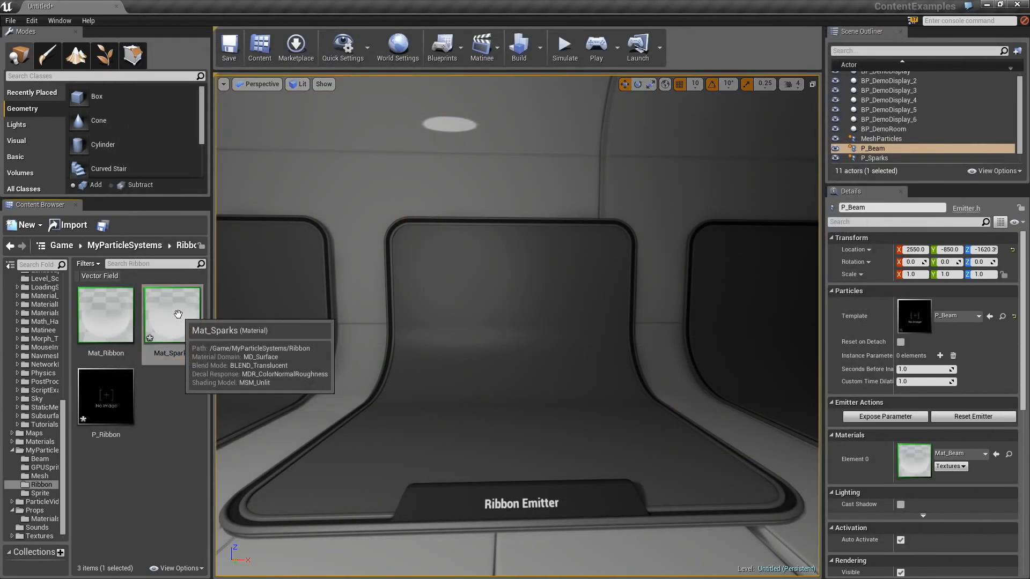
# - Rename the copied Mat_Sparks material in the Ribbon folder to Mat_RibbonSource
pyautogui.rightClick(178, 315)
pyautogui.click(210, 429)
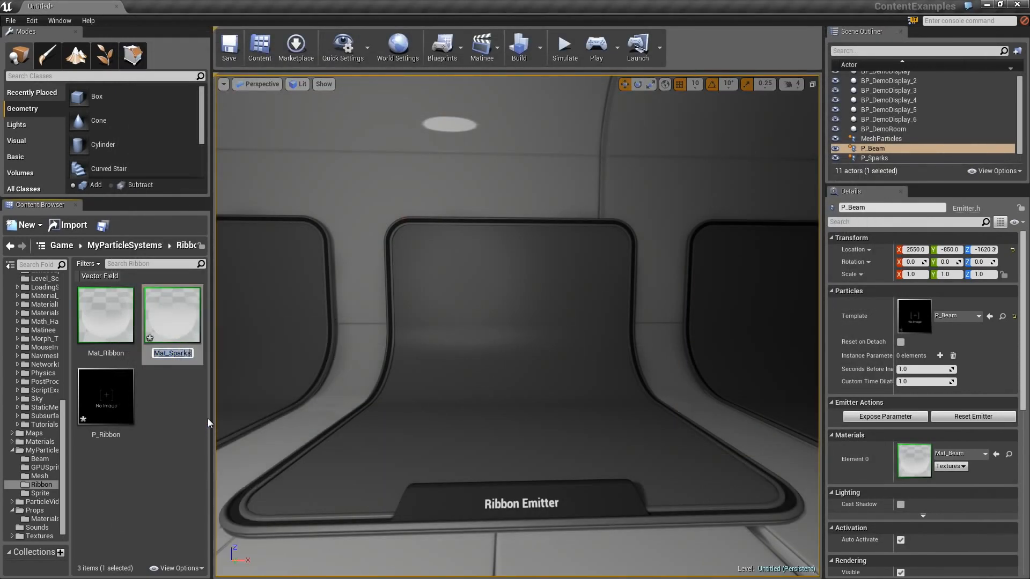
pyautogui.write('Mat_R')
pyautogui.write('ibbonSource')
pyautogui.press('Return')
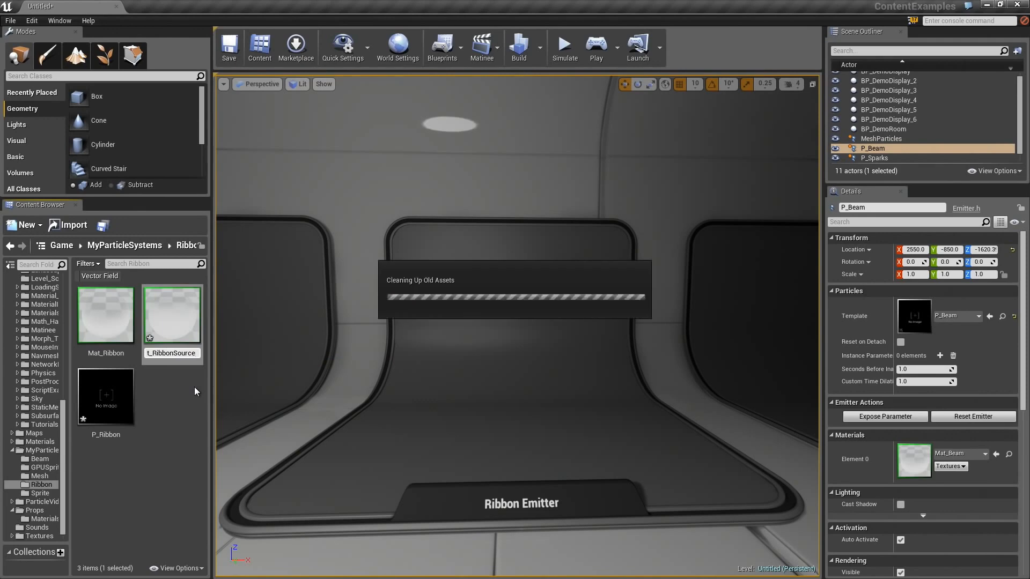
# - Open the P_Ribbon particle system and assign Mat_RibbonSource as the material in the emitter's Required module
pyautogui.click(116, 404)
pyautogui.doubleClick(115, 404)
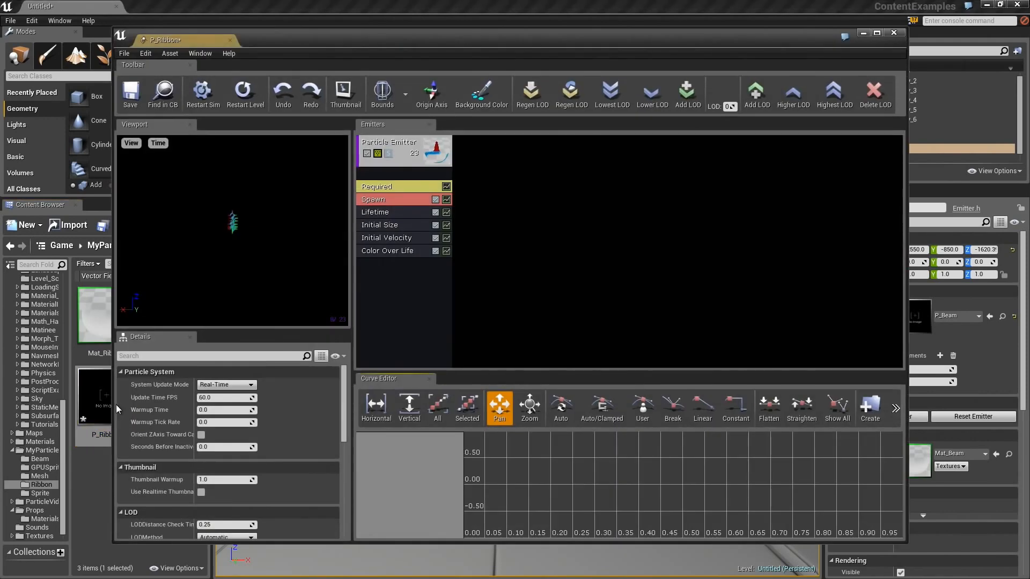
pyautogui.doubleClick(367, 35)
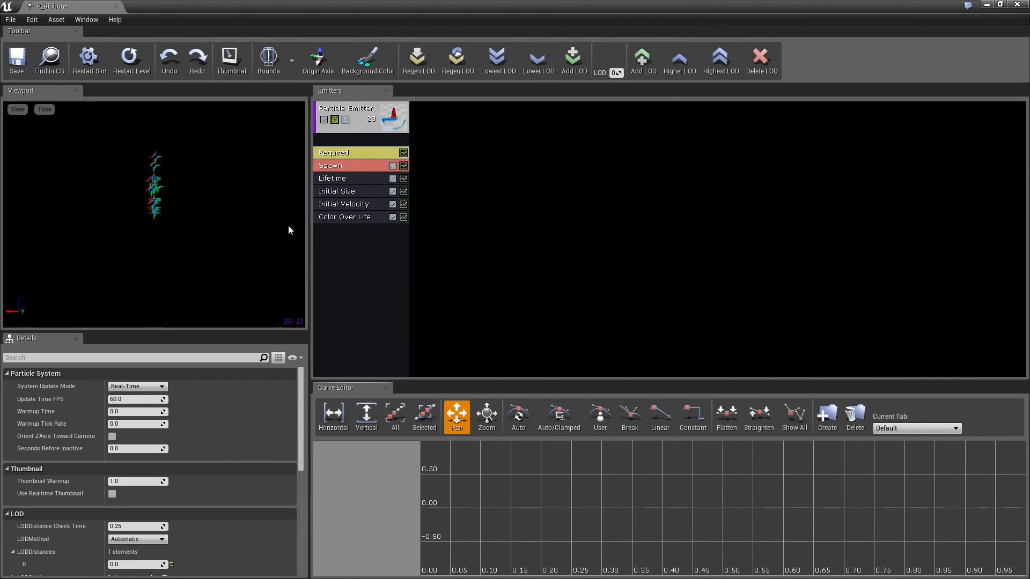
pyautogui.click(341, 152)
pyautogui.moveTo(568, 7); pyautogui.dragTo(673, 34)
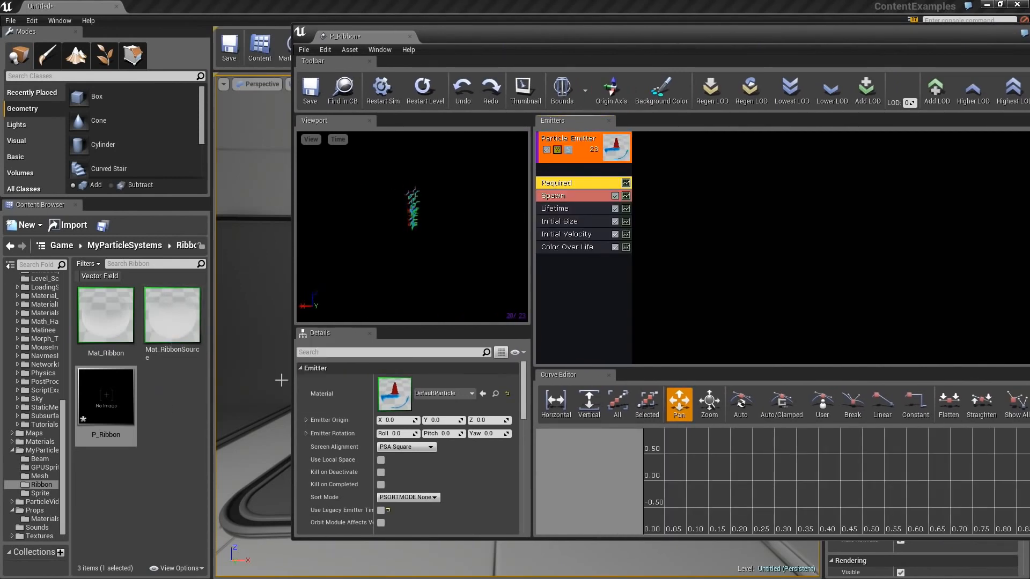
pyautogui.moveTo(170, 322); pyautogui.dragTo(399, 395)
pyautogui.click(529, 39)
pyautogui.doubleClick(529, 40)
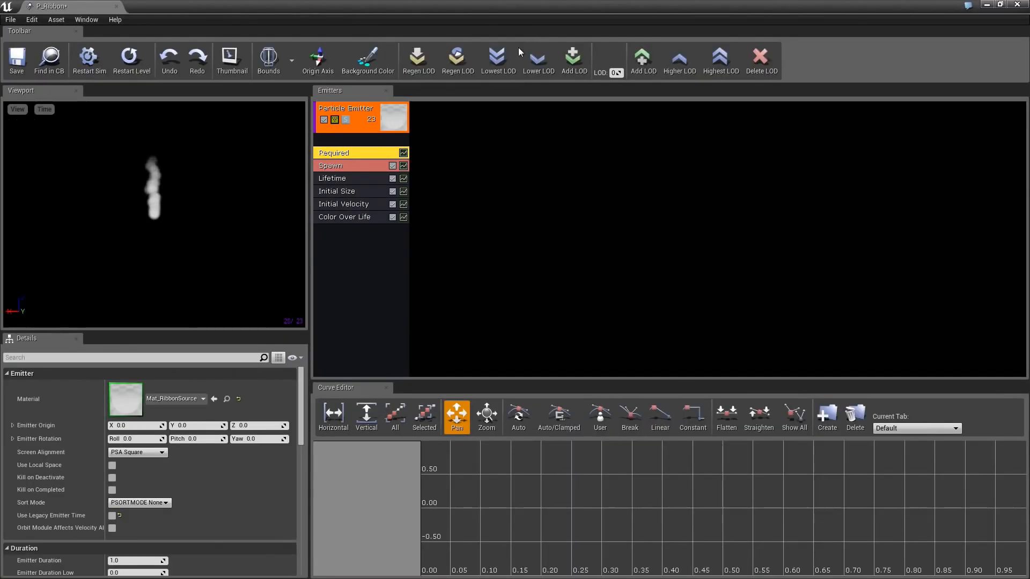
# - Set the emitter's Initial Size to 5 on X, Y and Z for both Max and Min
pyautogui.click(360, 195)
pyautogui.click(137, 412)
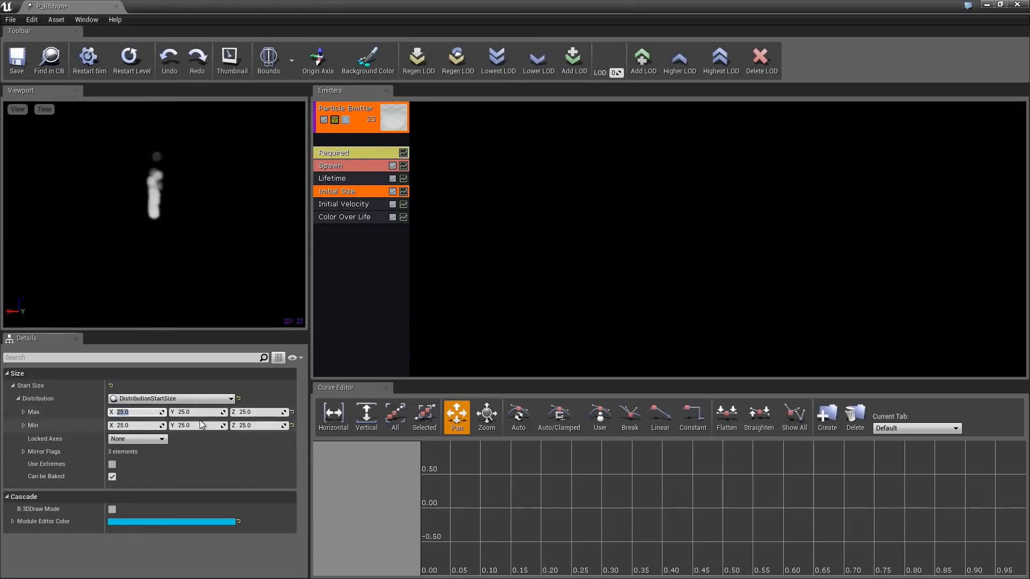
pyautogui.write('5')
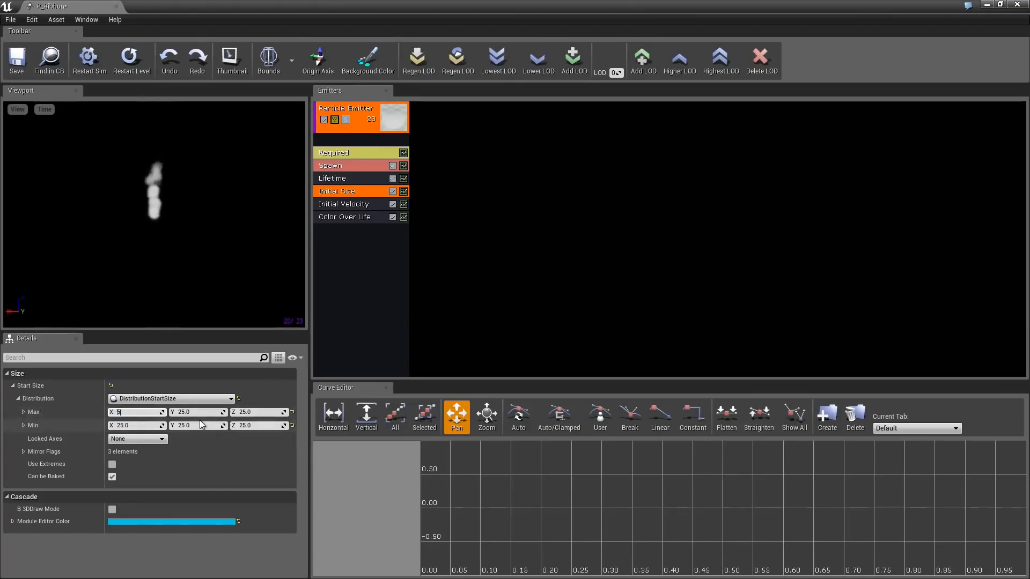
pyautogui.write('\t5\t5\t5\t5\t5')
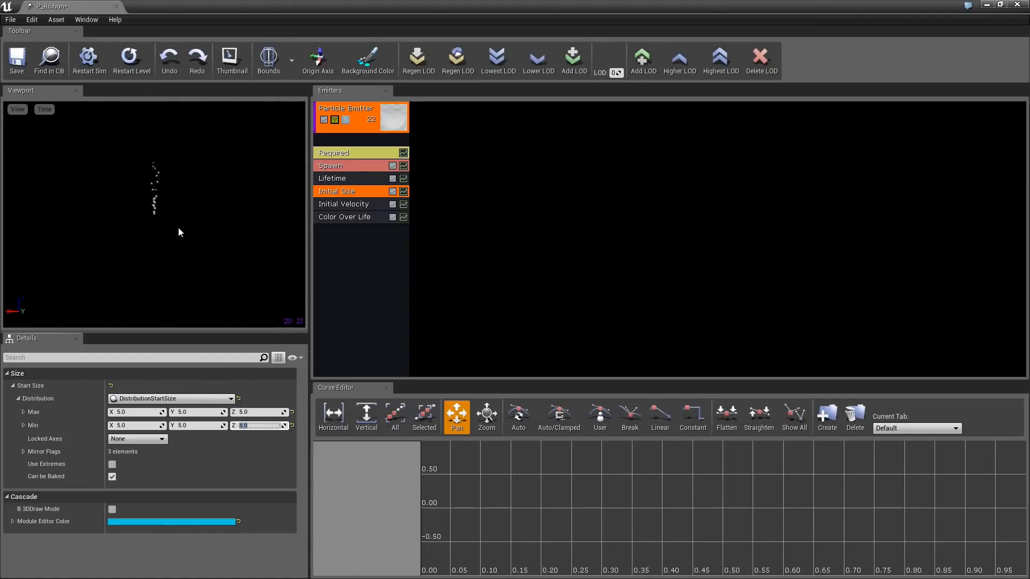
# - Set the emitter's Initial Velocity to 30 on X and Y for Max and -30 on X and Y for Min
pyautogui.press('Return')
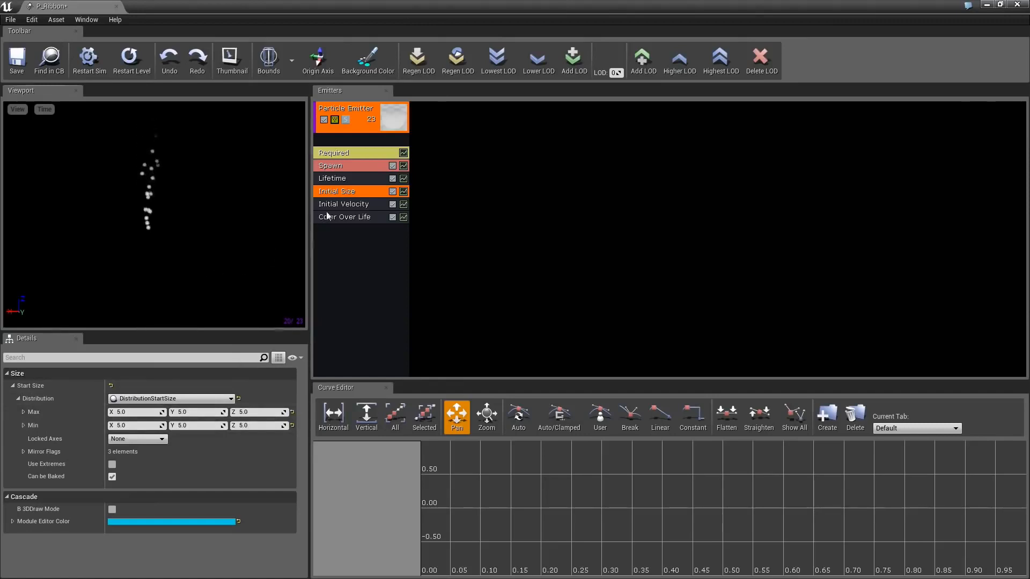
pyautogui.click(343, 204)
pyautogui.click(134, 412)
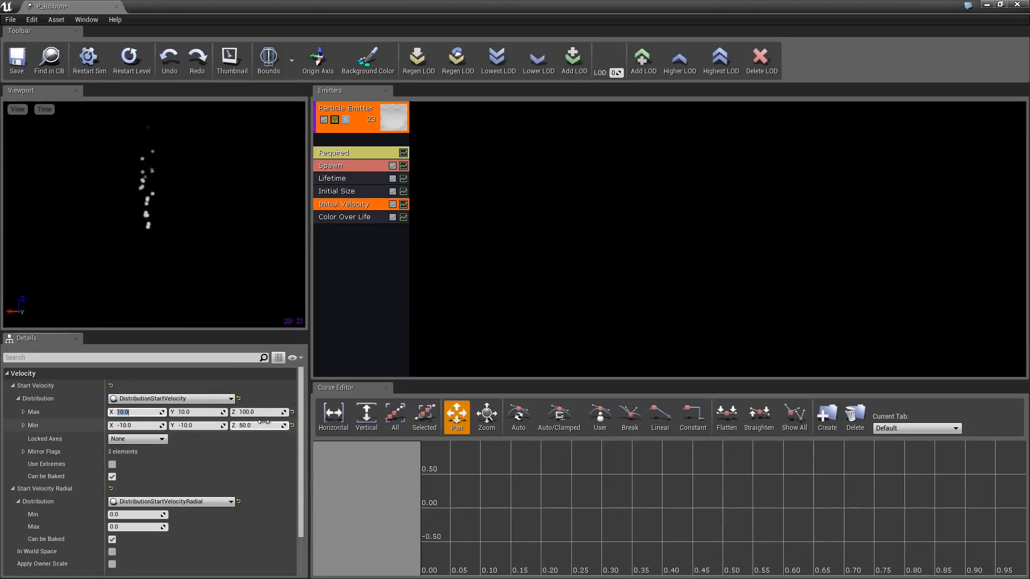
pyautogui.write('30')
pyautogui.press('Tab')
pyautogui.write('30')
pyautogui.press('Tab')
pyautogui.press('Tab')
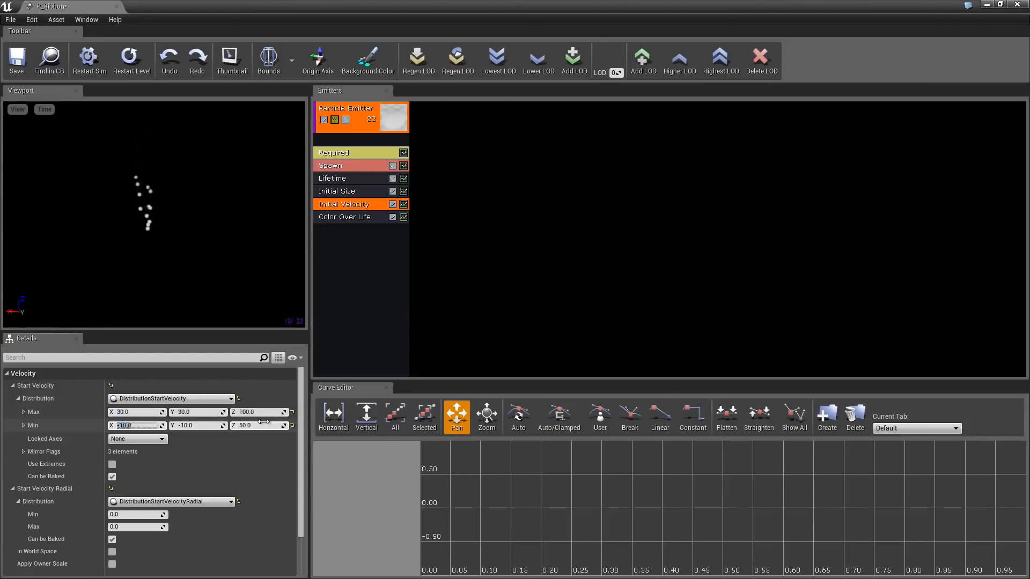
pyautogui.write('-30')
pyautogui.press('Tab')
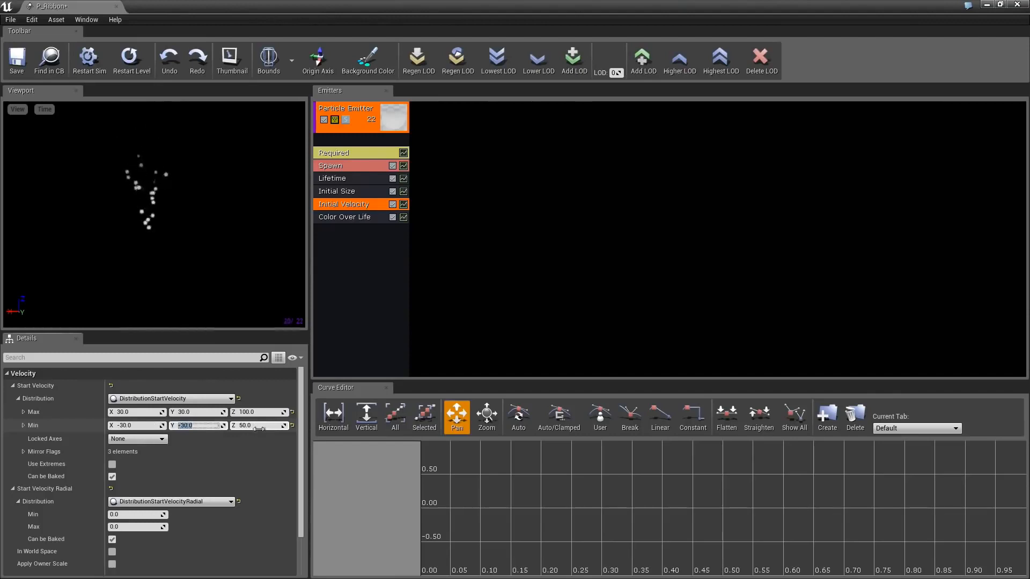
# - Set the Initial Velocity's Z values to 200 for Max and 100 for Min
pyautogui.click(249, 412)
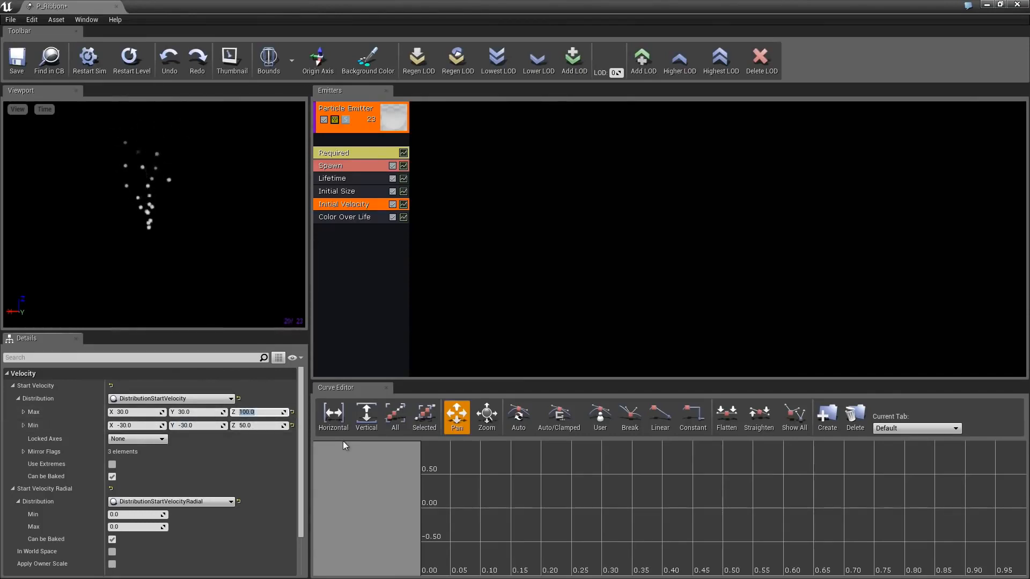
pyautogui.write('200')
pyautogui.press('Tab')
pyautogui.press('Tab')
pyautogui.press('Tab')
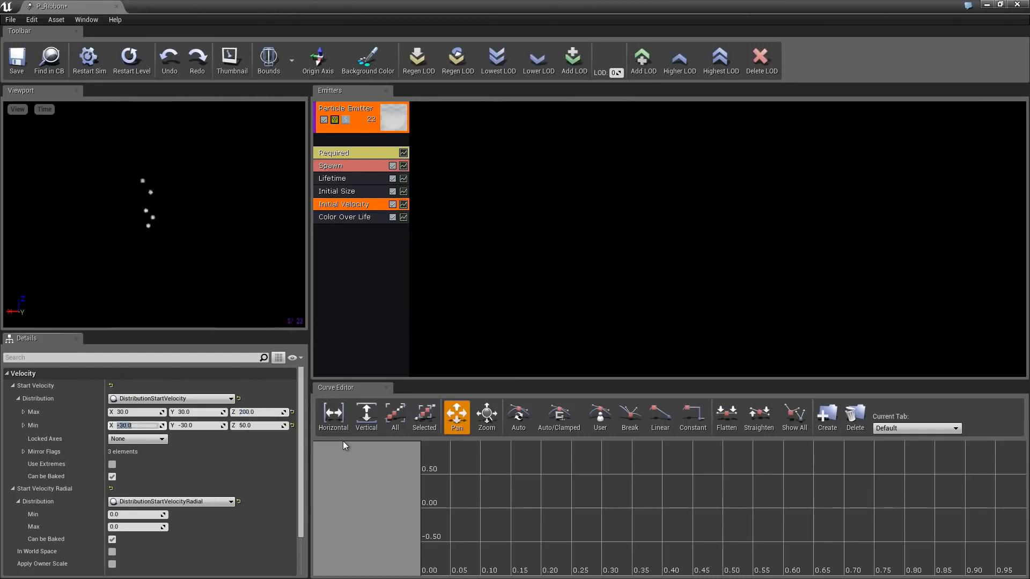
pyautogui.write('100')
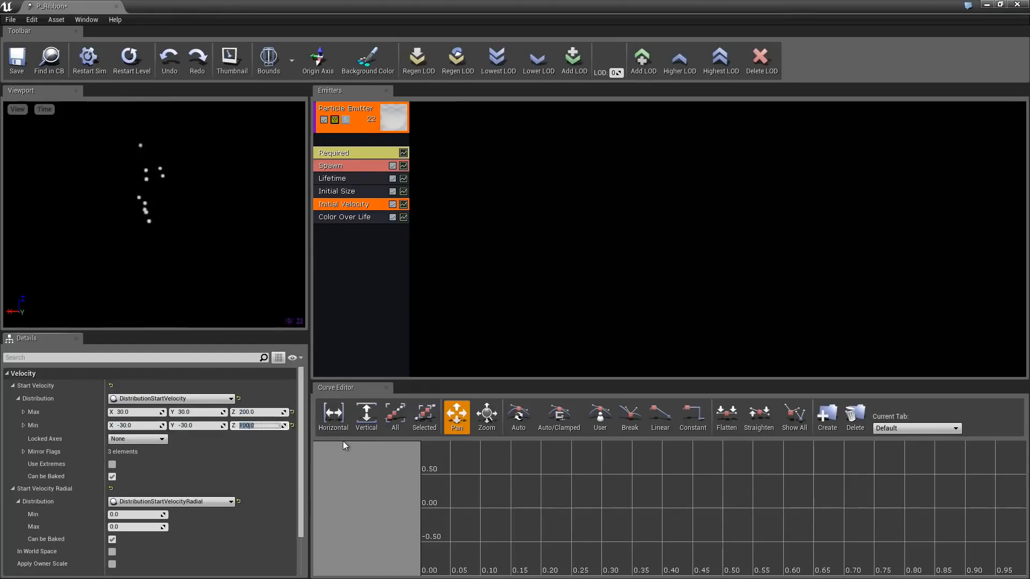
pyautogui.rightClick(330, 236)
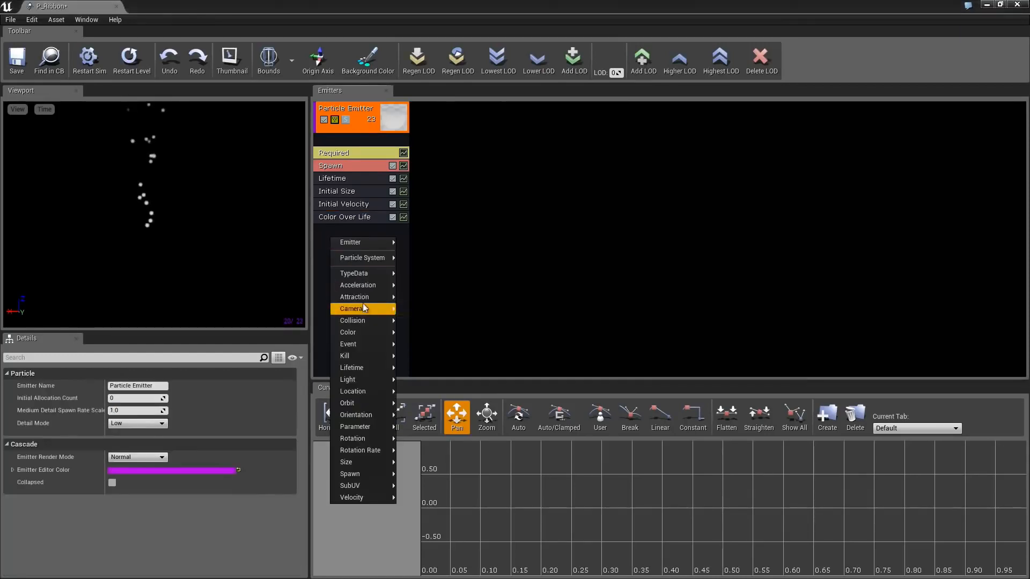
pyautogui.moveTo(359, 285)
pyautogui.click(426, 302)
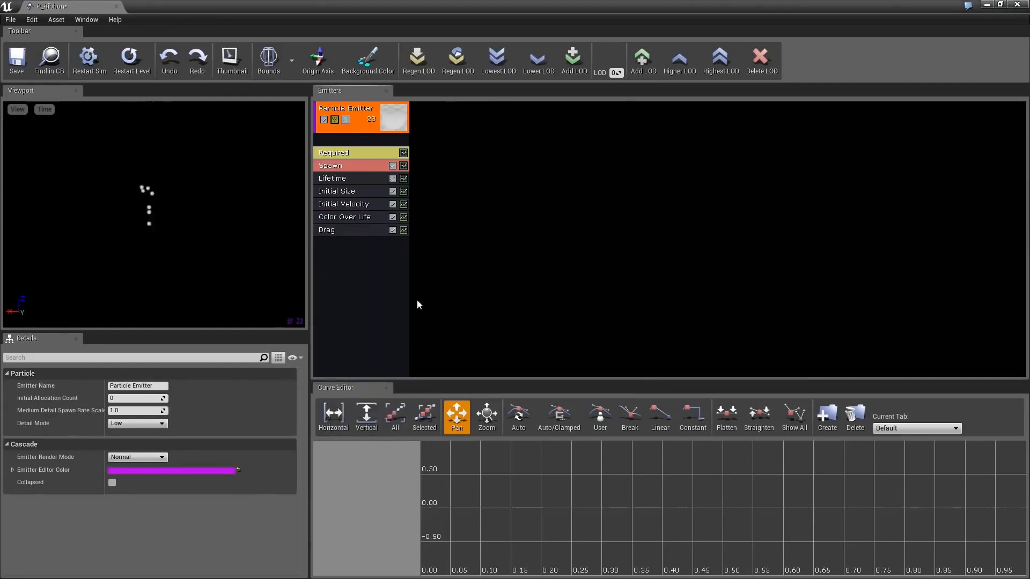
pyautogui.click(355, 230)
pyautogui.press('Delete')
# - Add a Const Acceleration module to the particle emitter and set its Z acceleration to -500
pyautogui.rightClick(337, 234)
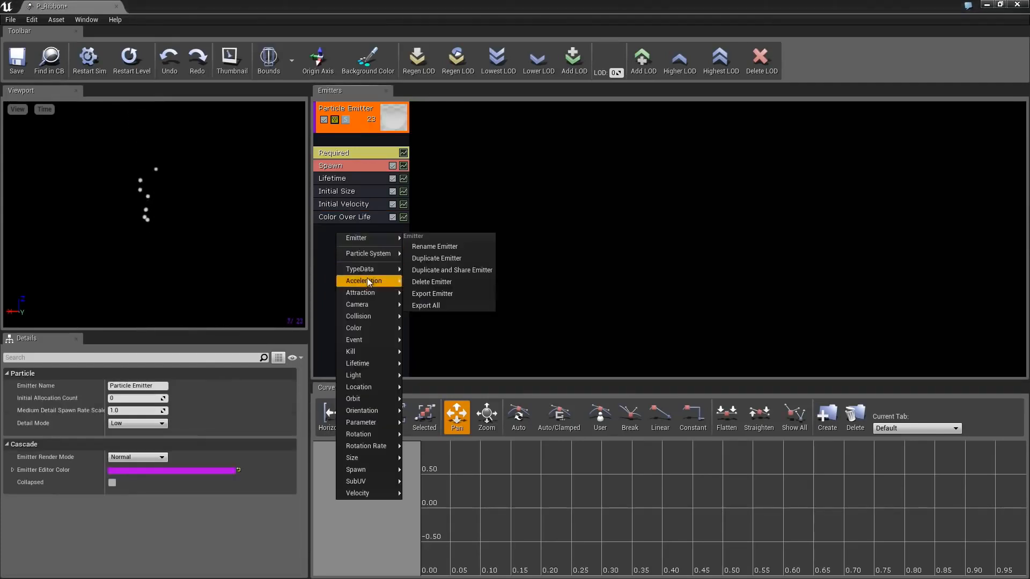
pyautogui.moveTo(366, 281)
pyautogui.click(423, 291)
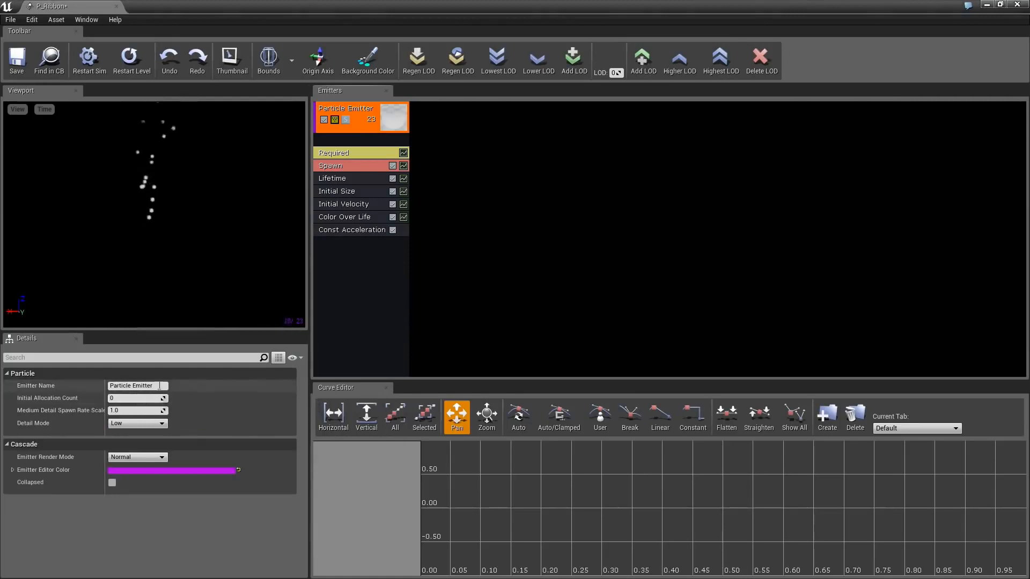
pyautogui.click(363, 231)
pyautogui.click(231, 386)
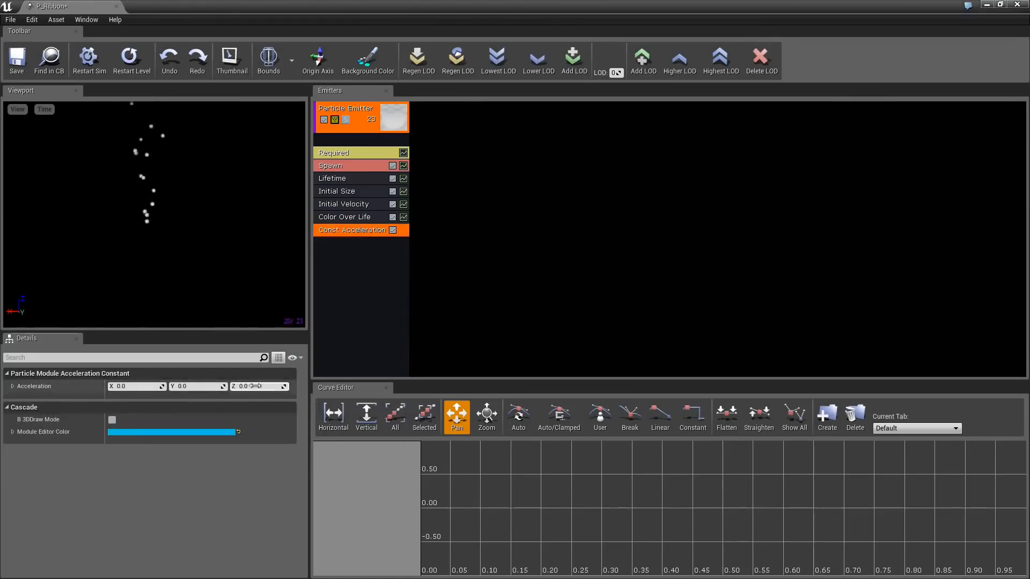
pyautogui.write('-500')
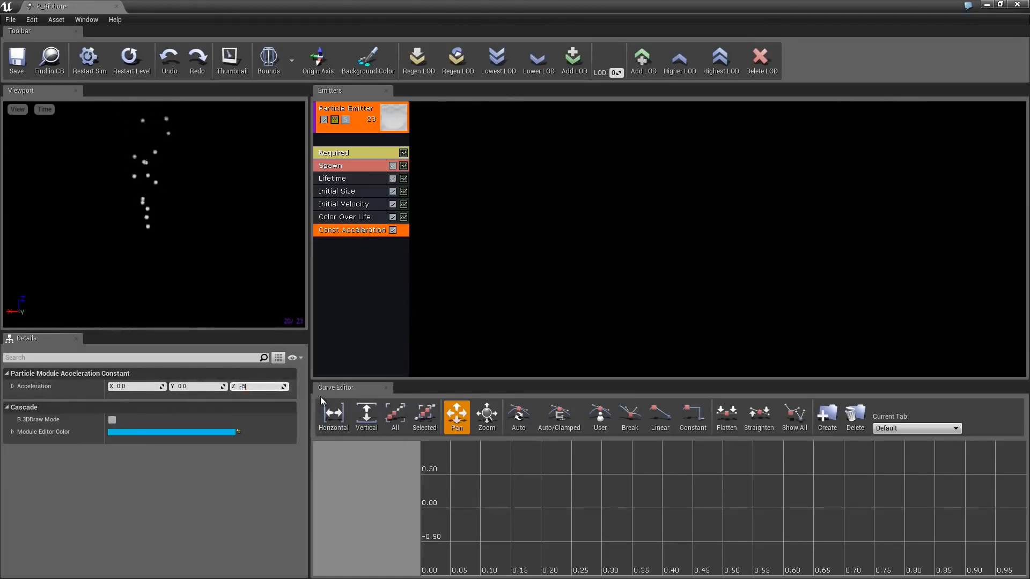
pyautogui.press('Return')
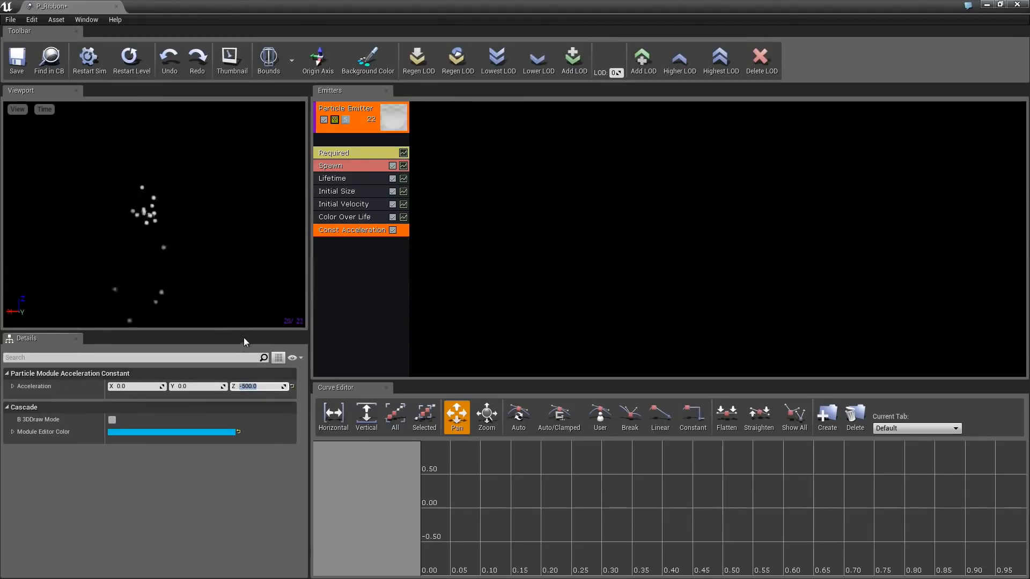
pyautogui.click(263, 311)
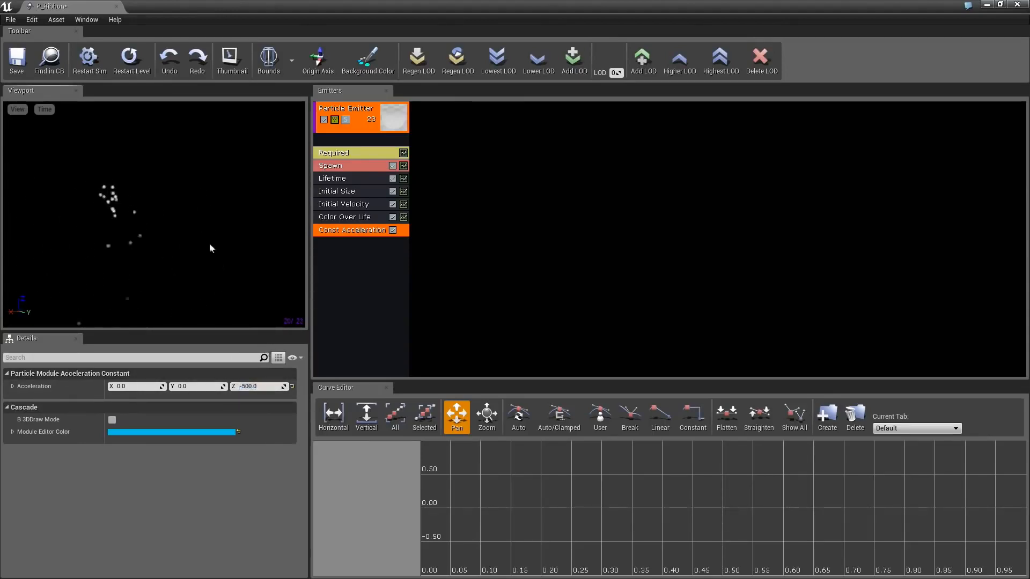
# - Set the Const Acceleration Z value to 200 and the Initial Velocity Z values to 100 Max and 50 Min
pyautogui.click(258, 387)
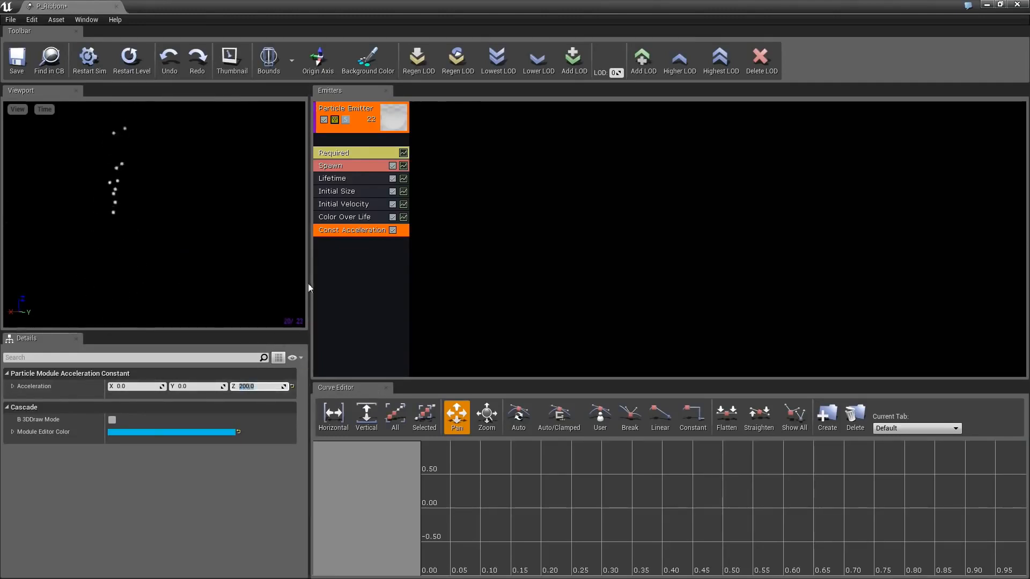
pyautogui.click(349, 204)
pyautogui.click(279, 413)
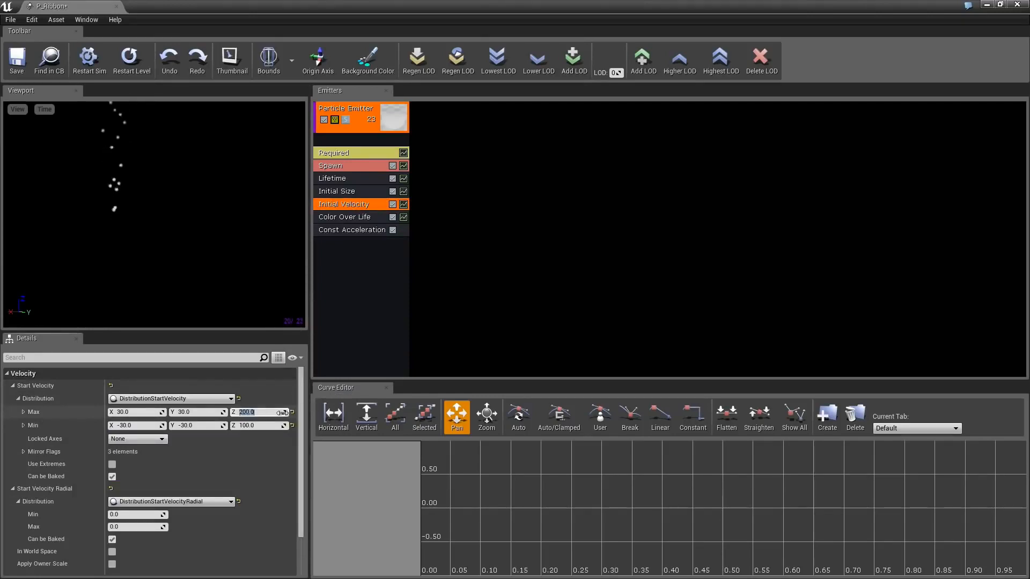
pyautogui.press('Tab')
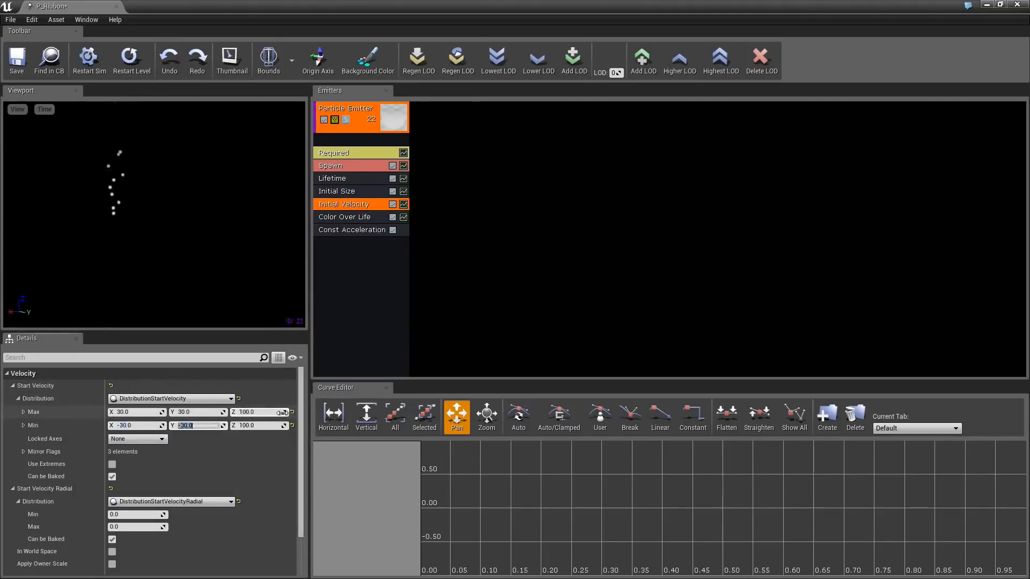
pyautogui.press('Tab')
pyautogui.write('0')
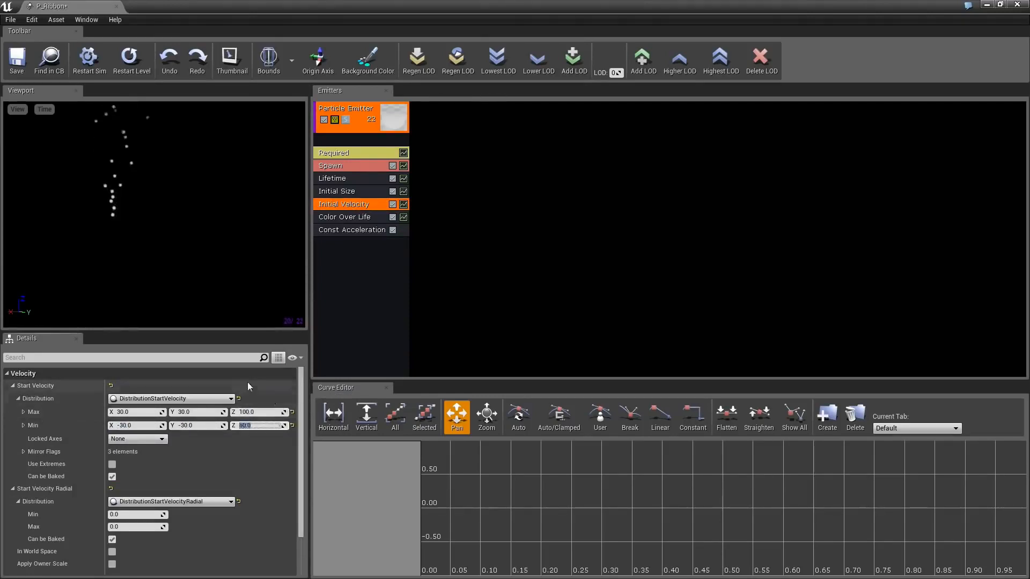
pyautogui.click(210, 279)
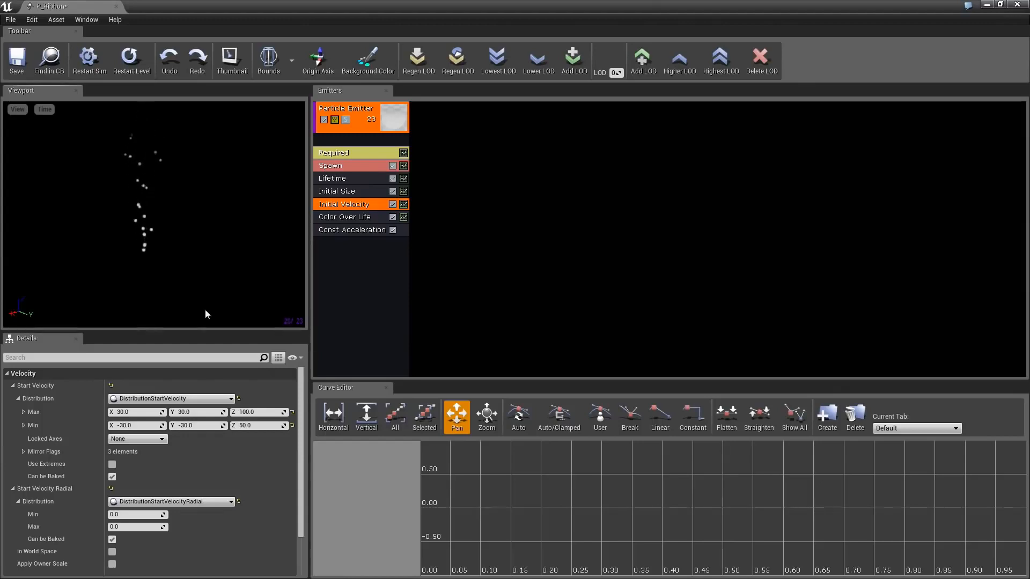
# - Reduce the Initial Velocity's Z values to 50 for Max and 30 for Min
pyautogui.click(271, 411)
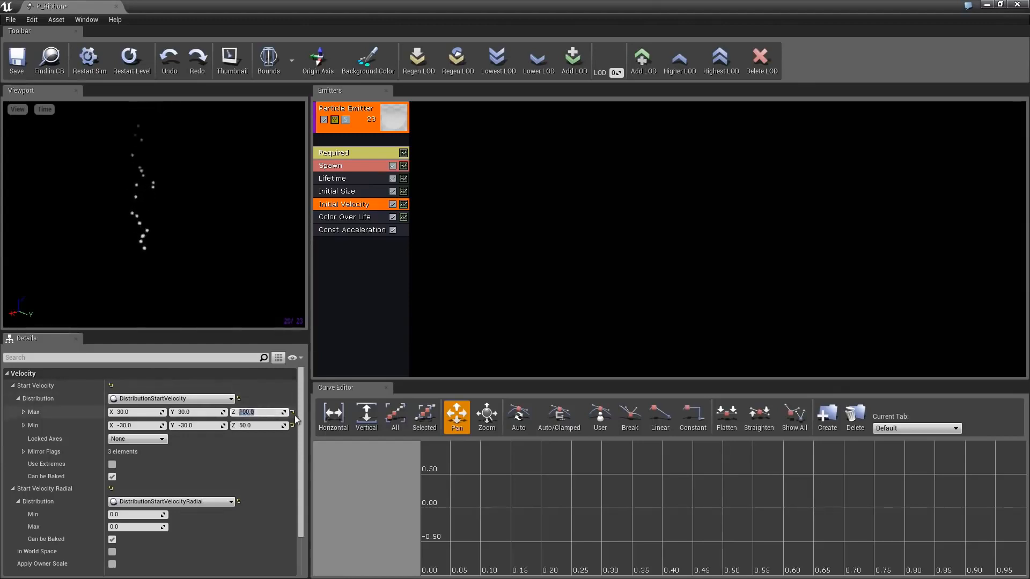
pyautogui.write('50')
pyautogui.press('Tab')
pyautogui.press('Tab')
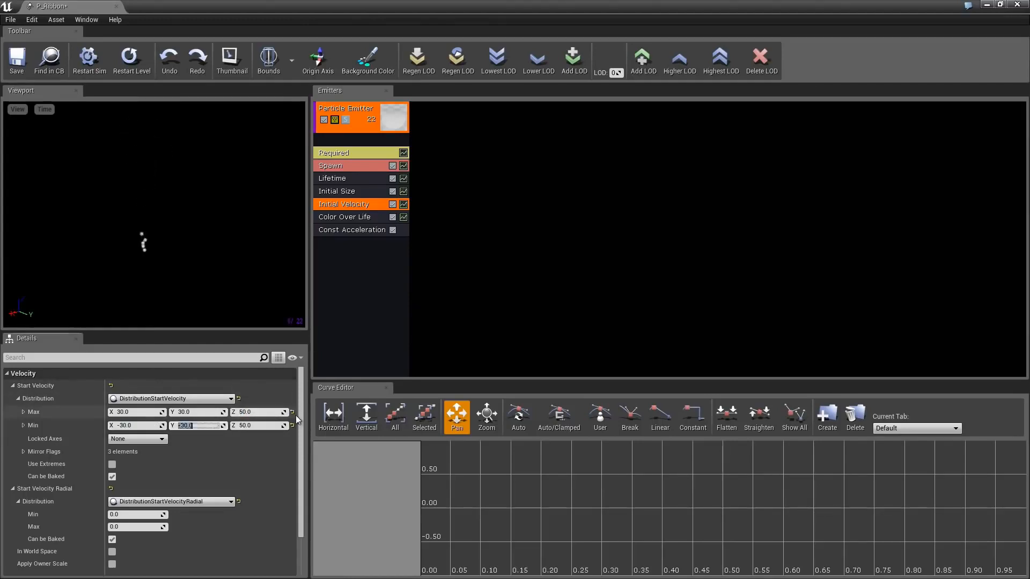
pyautogui.write('50')
pyautogui.press('Return')
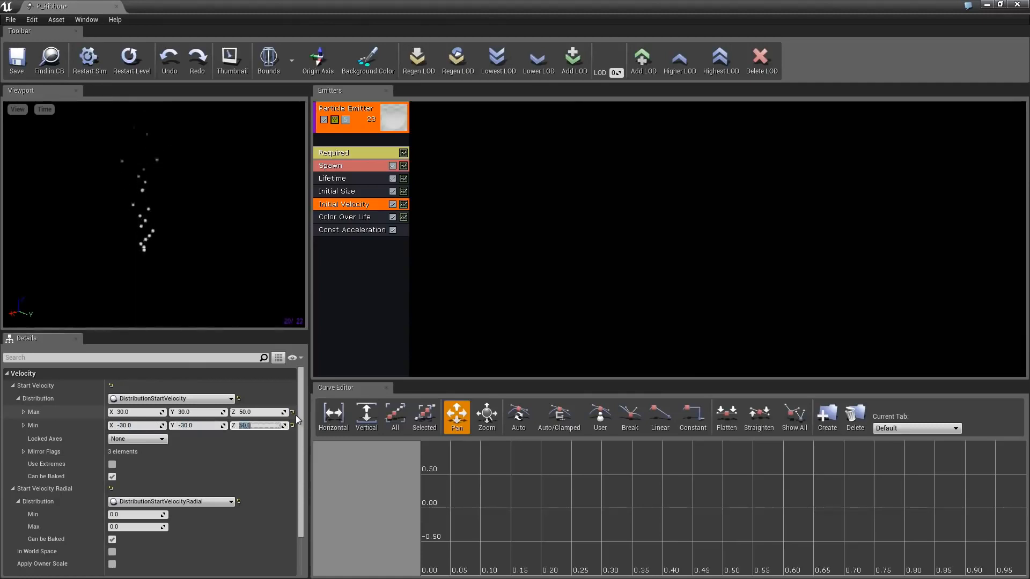
pyautogui.write('30')
pyautogui.press('Return')
# - Set the Const Acceleration module's Z acceleration to 500 and check the particle motion in the preview
pyautogui.click(353, 230)
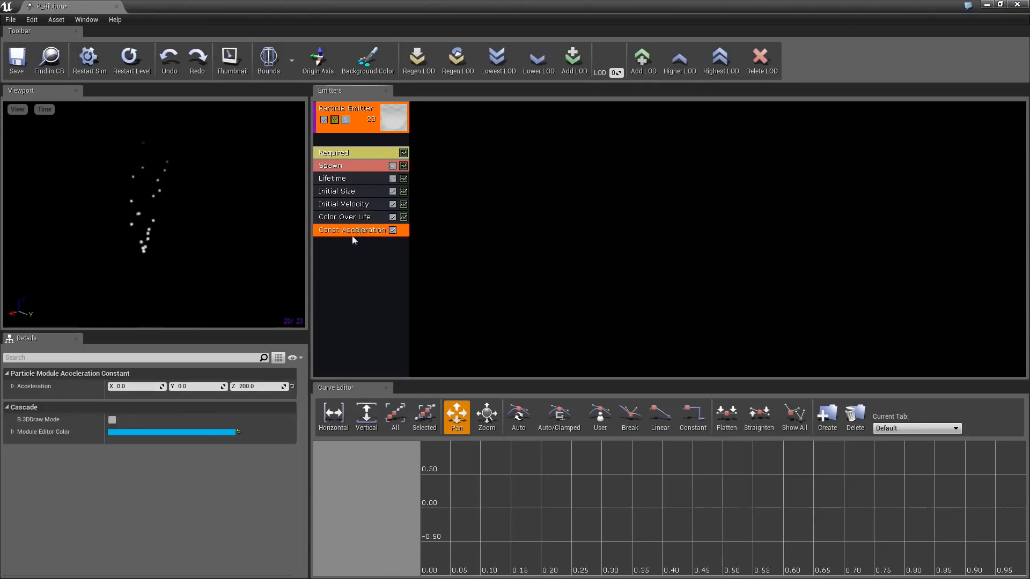
pyautogui.click(265, 385)
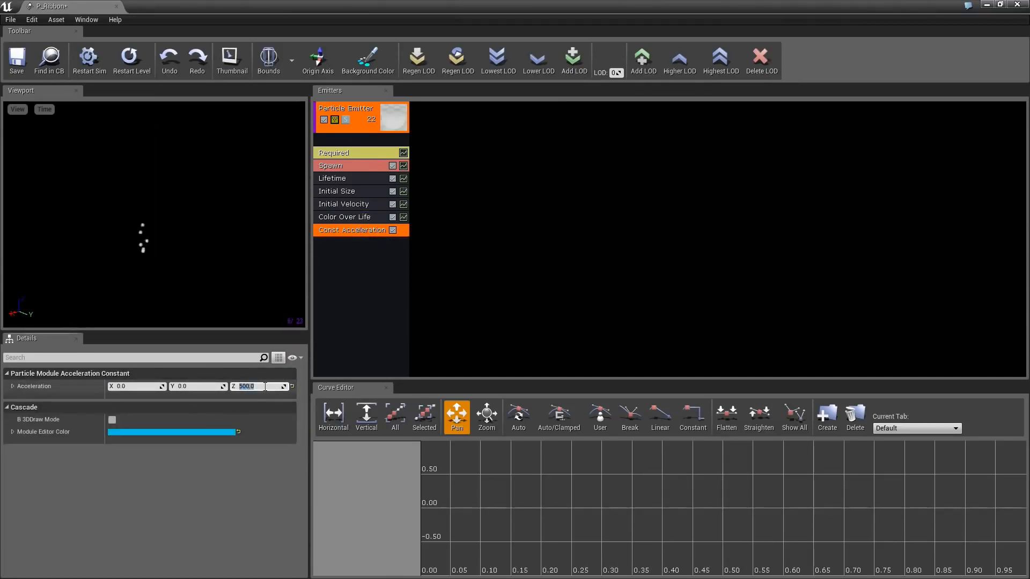
pyautogui.moveTo(212, 271); pyautogui.dragTo(196, 272)
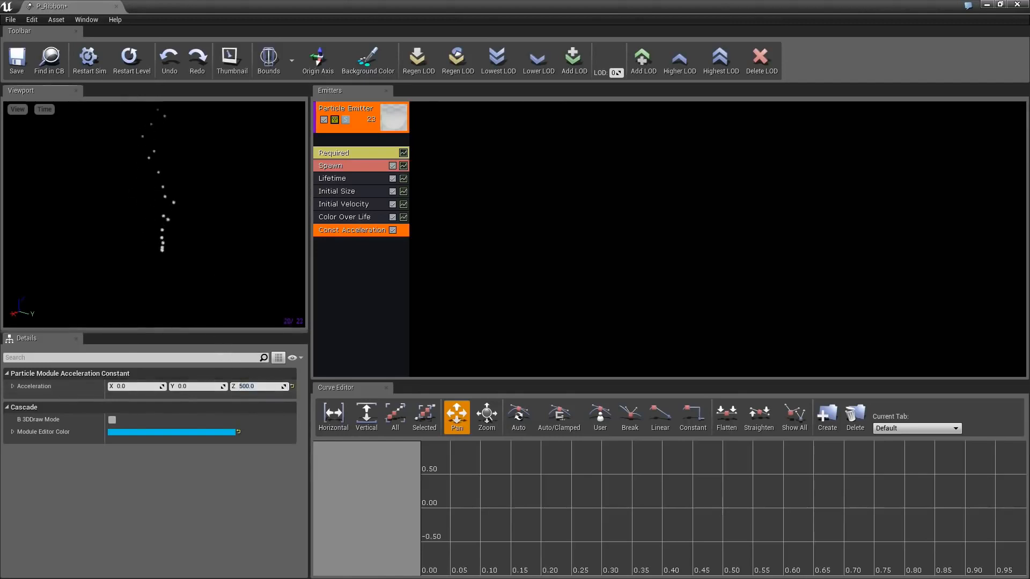
pyautogui.moveTo(257, 260); pyautogui.dragTo(242, 242, button='right')
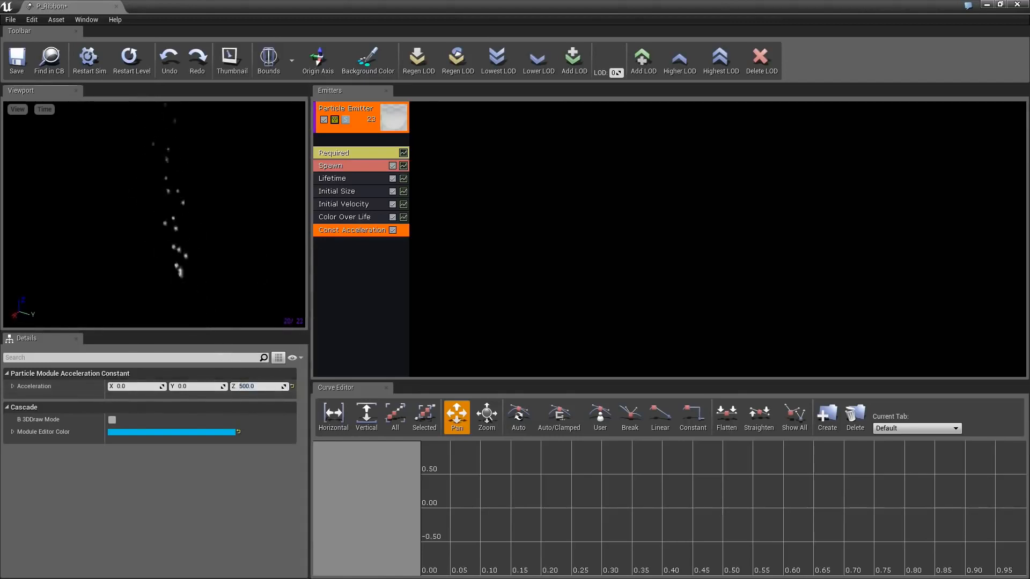
# - Try a Z acceleration of -300 in the Const Acceleration module, refine it in smaller negative values, and settle on -50
pyautogui.click(262, 384)
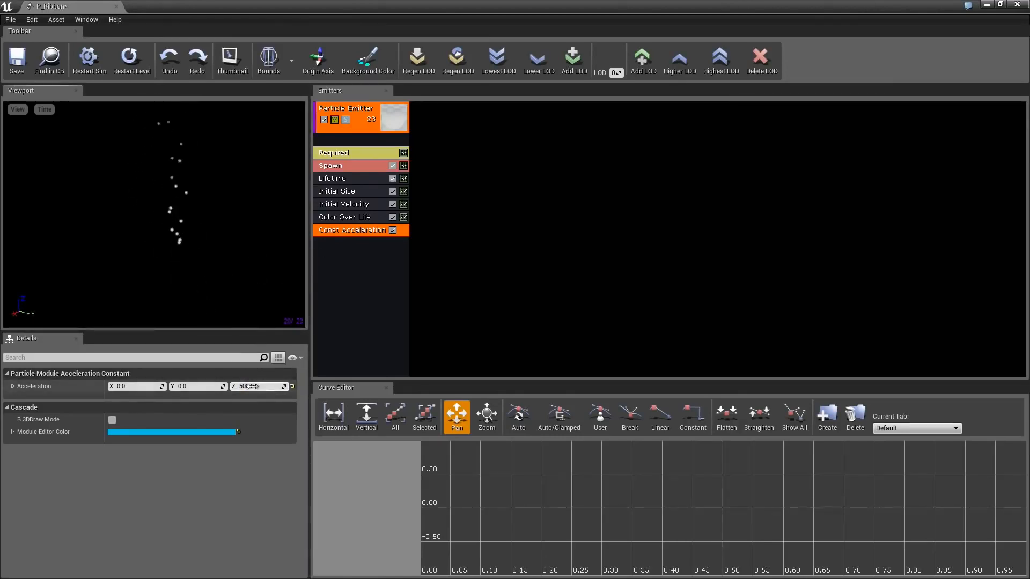
pyautogui.write('-300')
pyautogui.press('Return')
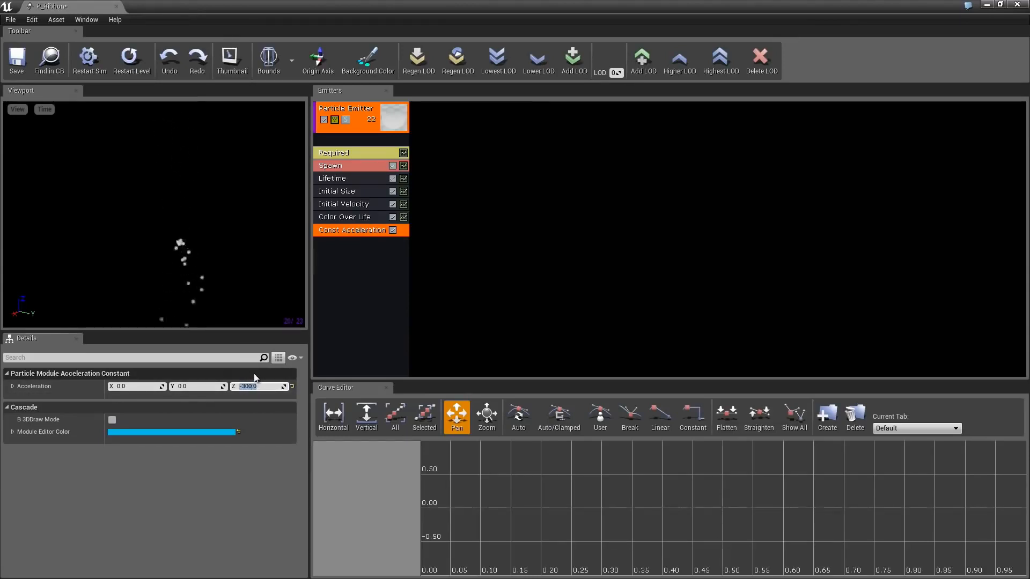
pyautogui.write('-10')
pyautogui.press('Return')
pyautogui.write('-40')
pyautogui.press('Return')
pyautogui.write('-')
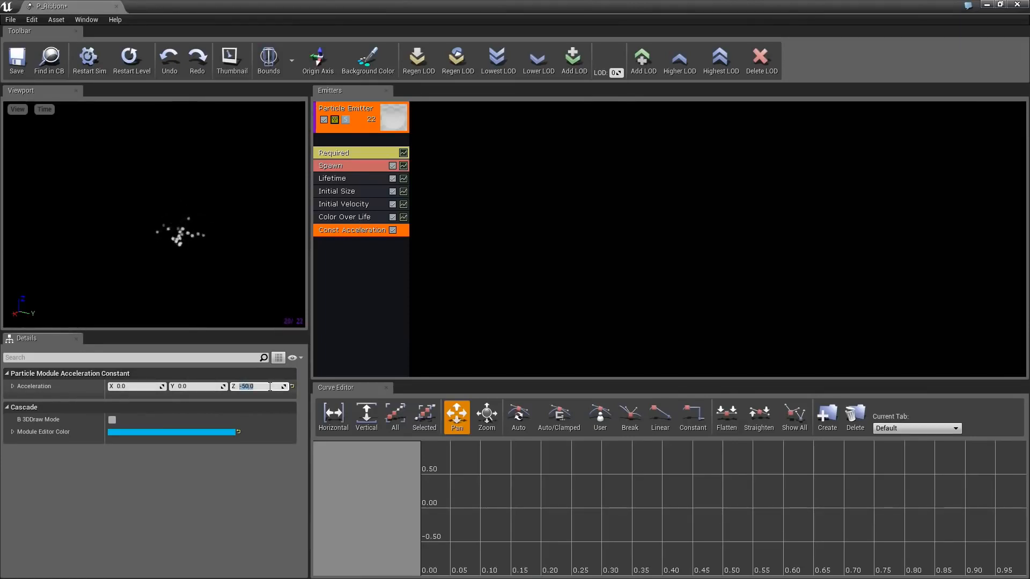
# - Set the emitter's Lifetime to 5 for both Min and Max
pyautogui.click(346, 179)
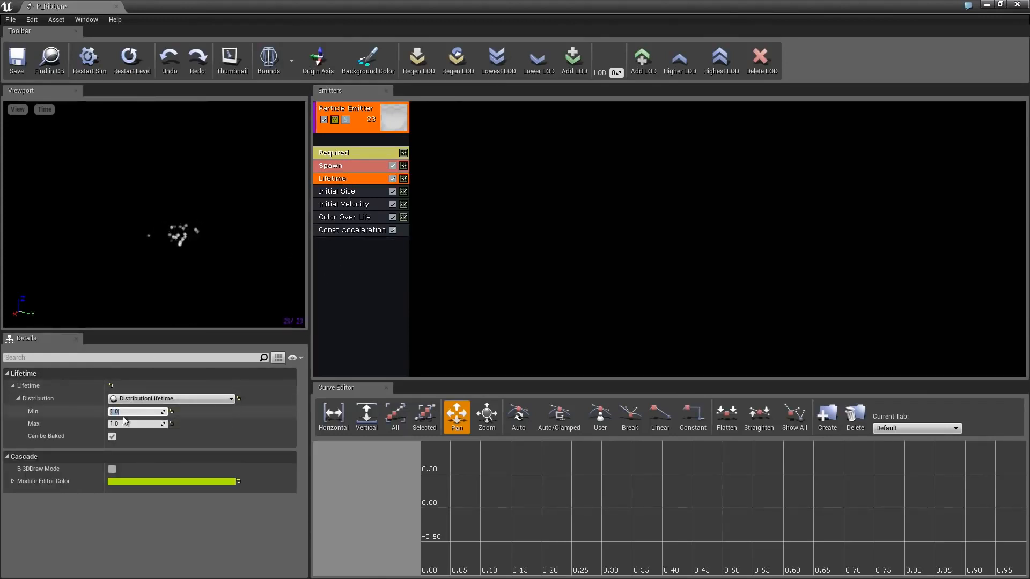
pyautogui.write('5')
pyautogui.press('Return')
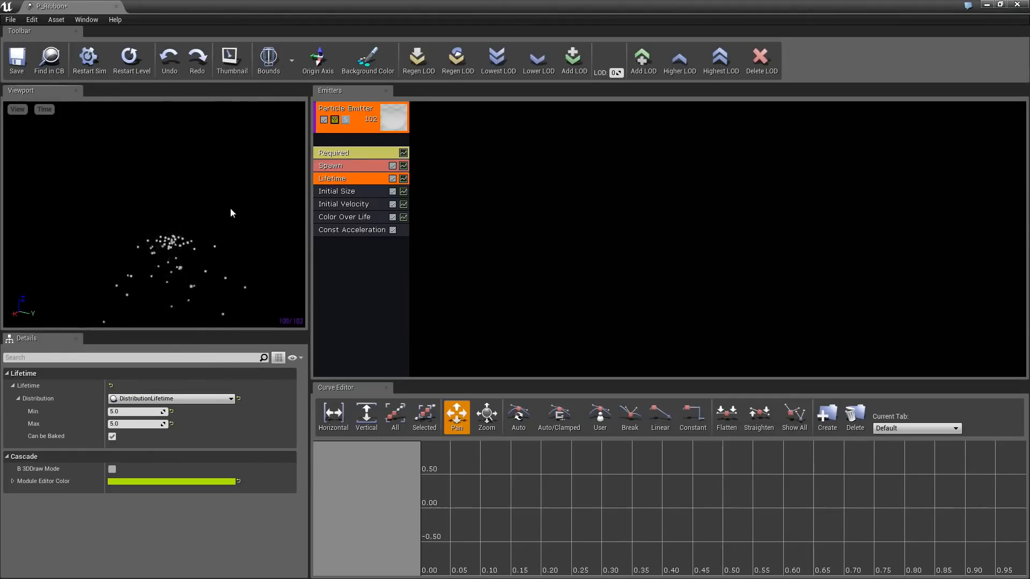
# - Set the Spawn module's constant rate to 5 and check the particle spacing in the preview
pyautogui.click(334, 168)
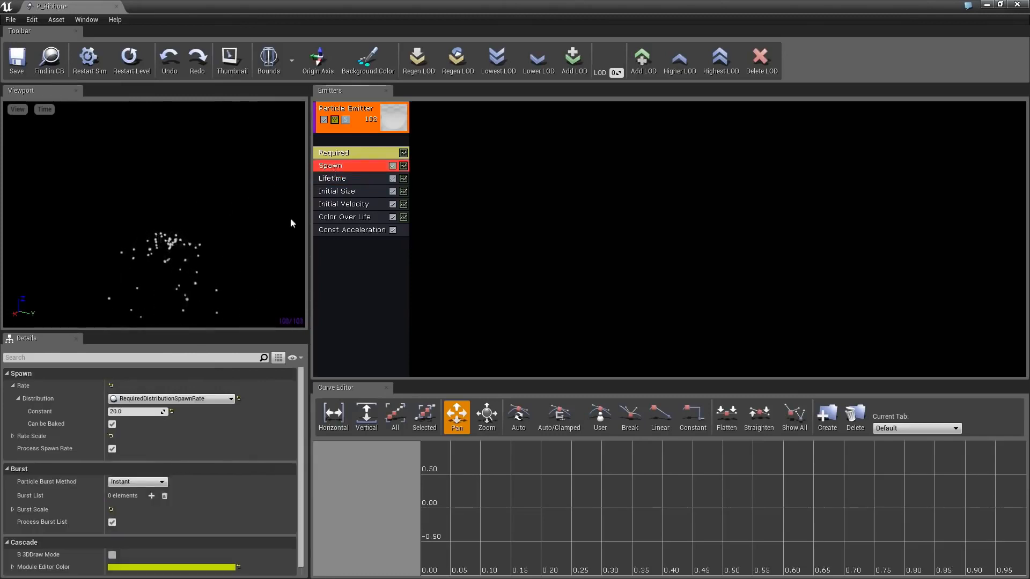
pyautogui.click(132, 408)
pyautogui.write('5')
pyautogui.press('Return')
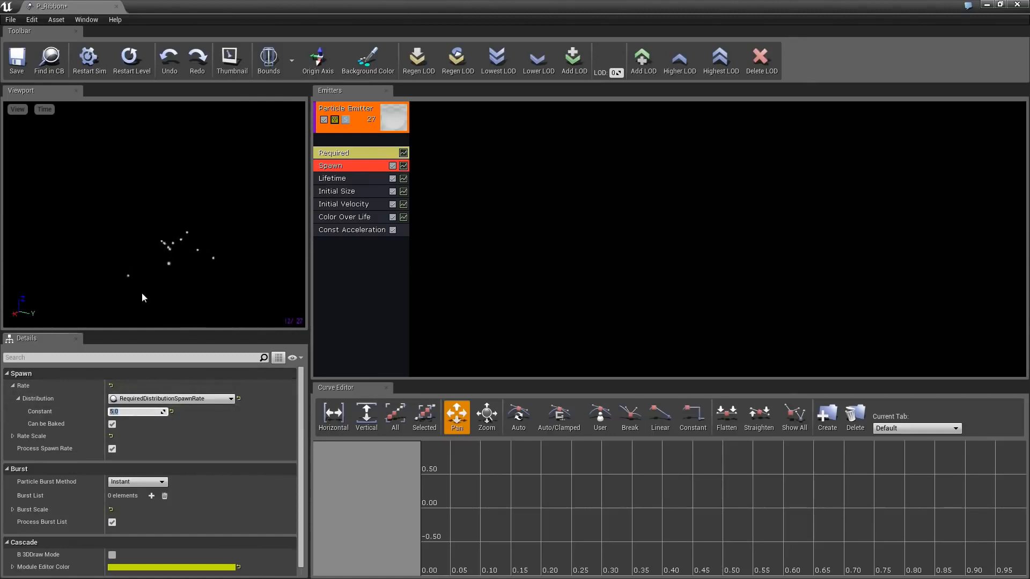
pyautogui.click(200, 276)
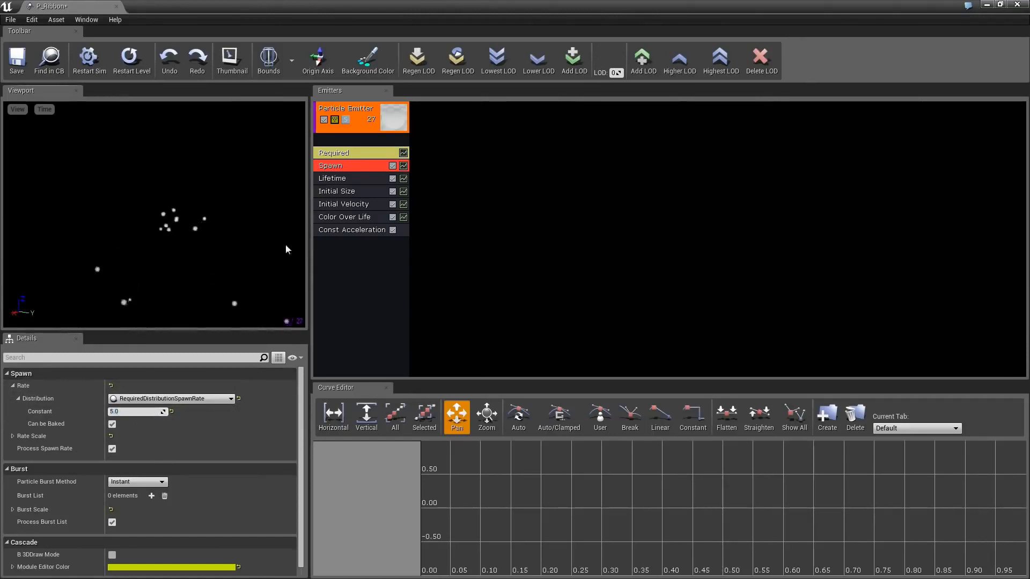
# - Replace the emitter's Color Over Life module with an Initial Color module
pyautogui.click(341, 218)
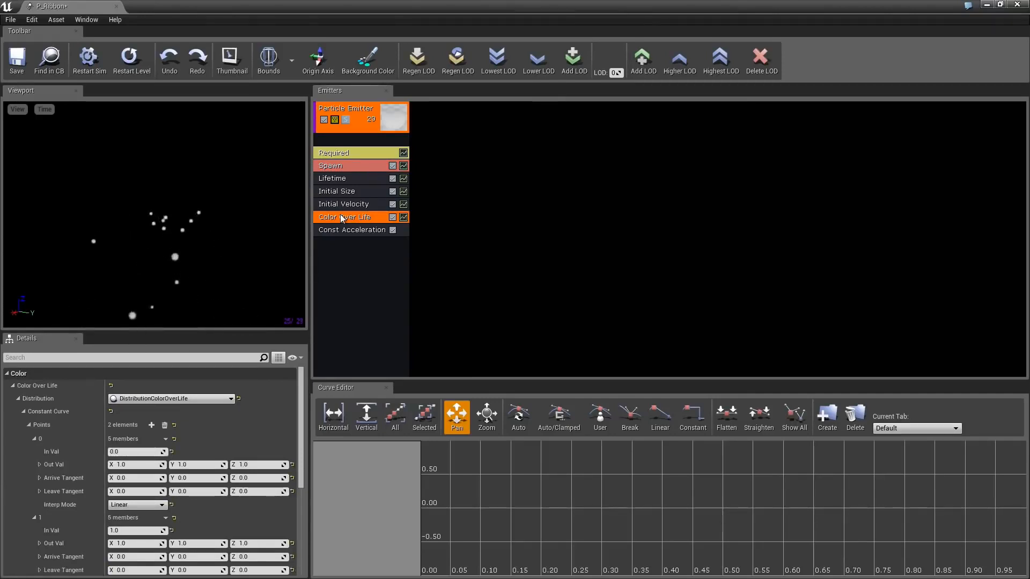
pyautogui.press('Delete')
pyautogui.rightClick(345, 244)
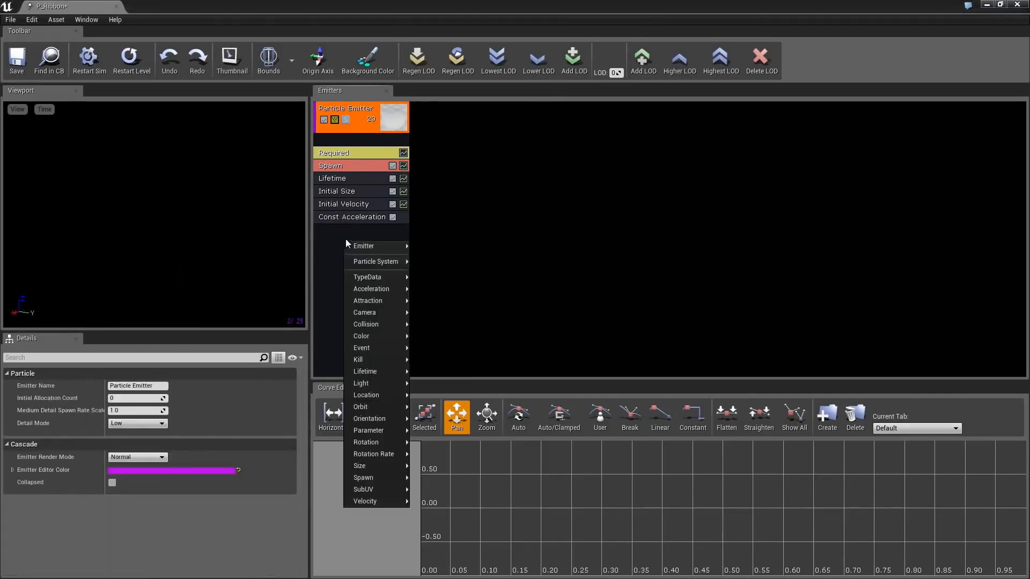
pyautogui.moveTo(369, 336)
pyautogui.click(434, 336)
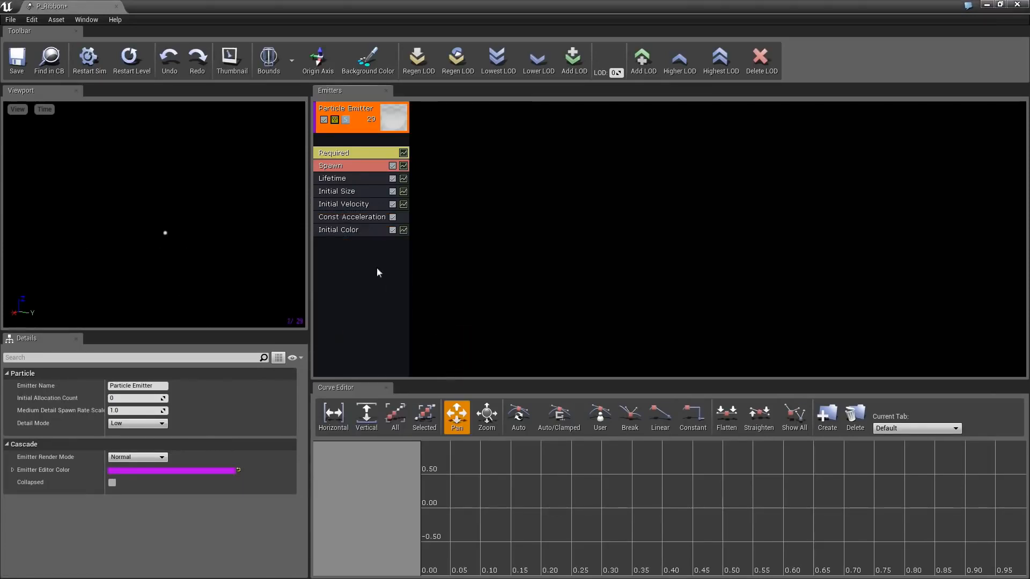
# - Set the Initial Color module's Start Color constant to X 20, try Y 5, and settle on Y 2
pyautogui.click(348, 230)
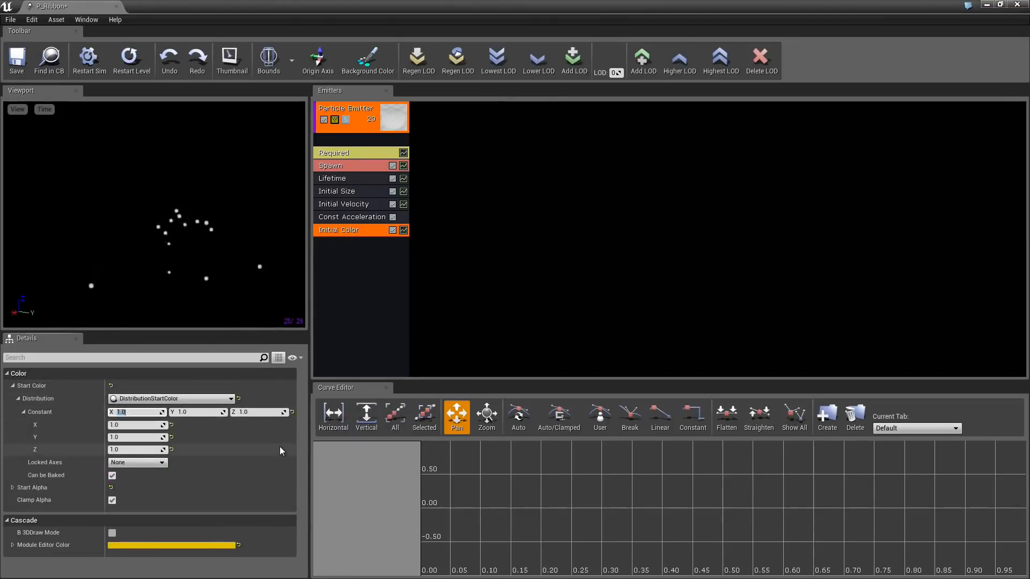
pyautogui.write('20')
pyautogui.press('Tab')
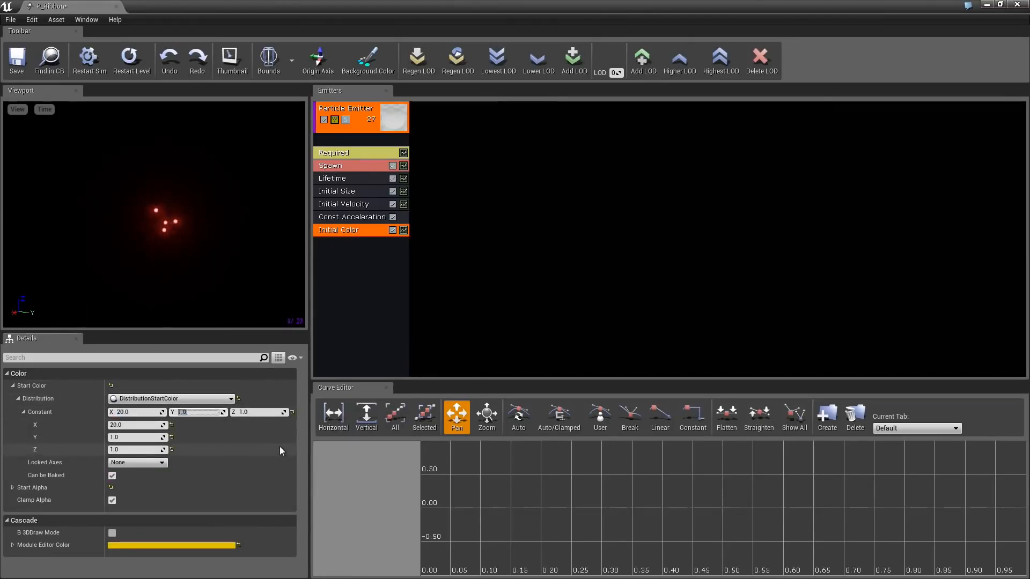
pyautogui.write('5')
pyautogui.press('Tab')
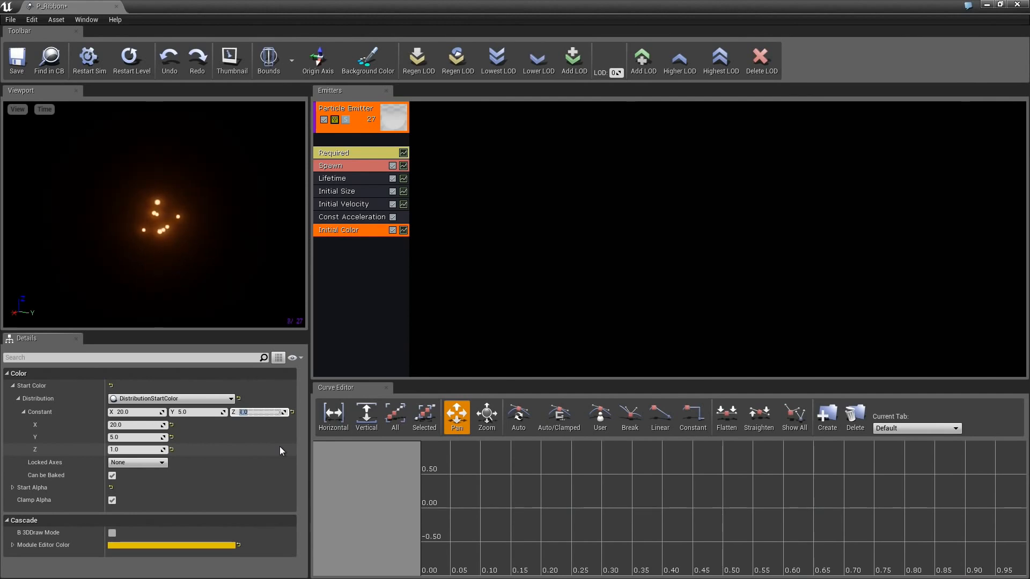
pyautogui.hotkey('shift', 'Tab')
pyautogui.write('2')
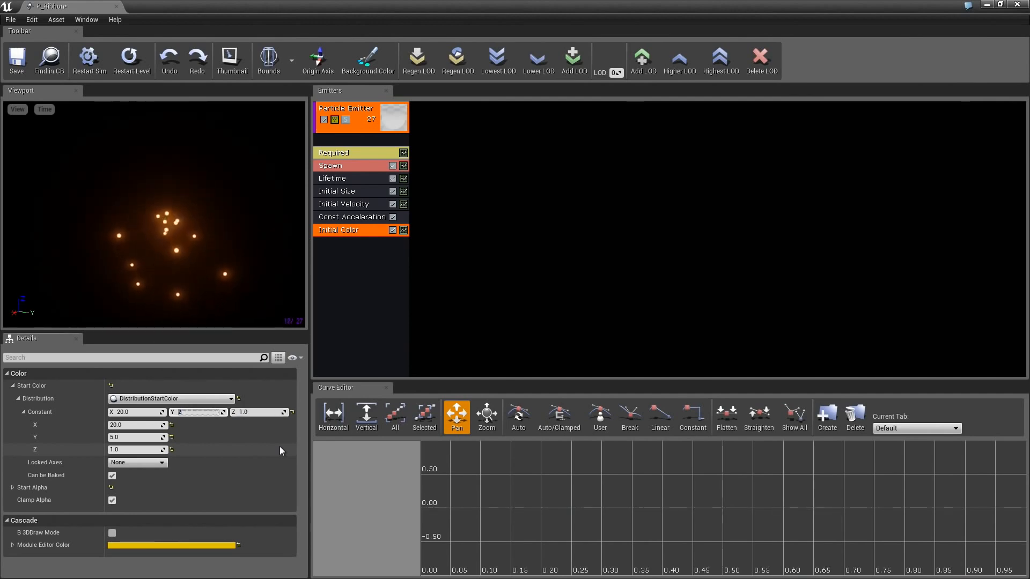
pyautogui.press('Tab')
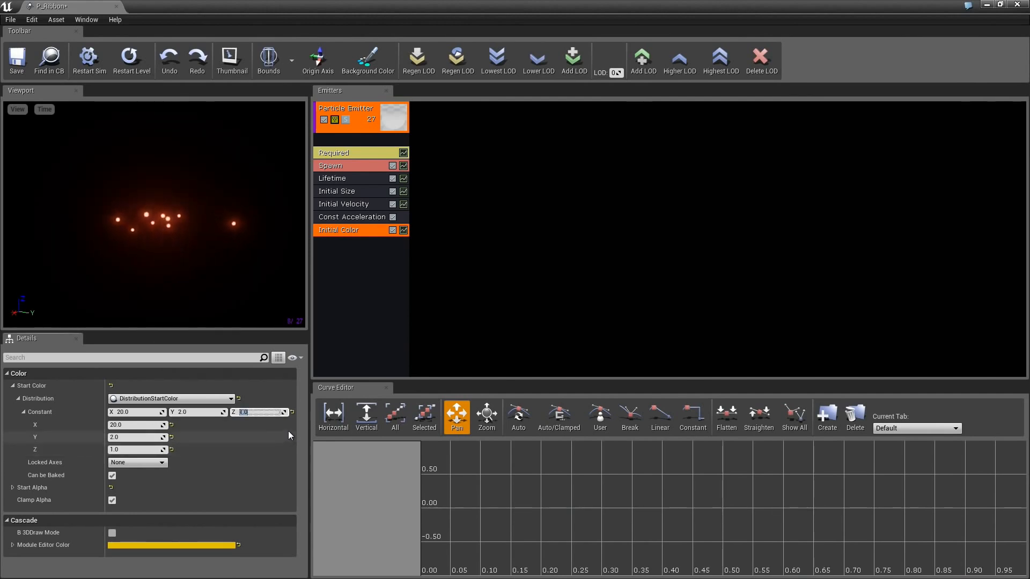
# - Set the Screen Alignment in the emitter's Required module to PSA Velocity
pyautogui.click(345, 153)
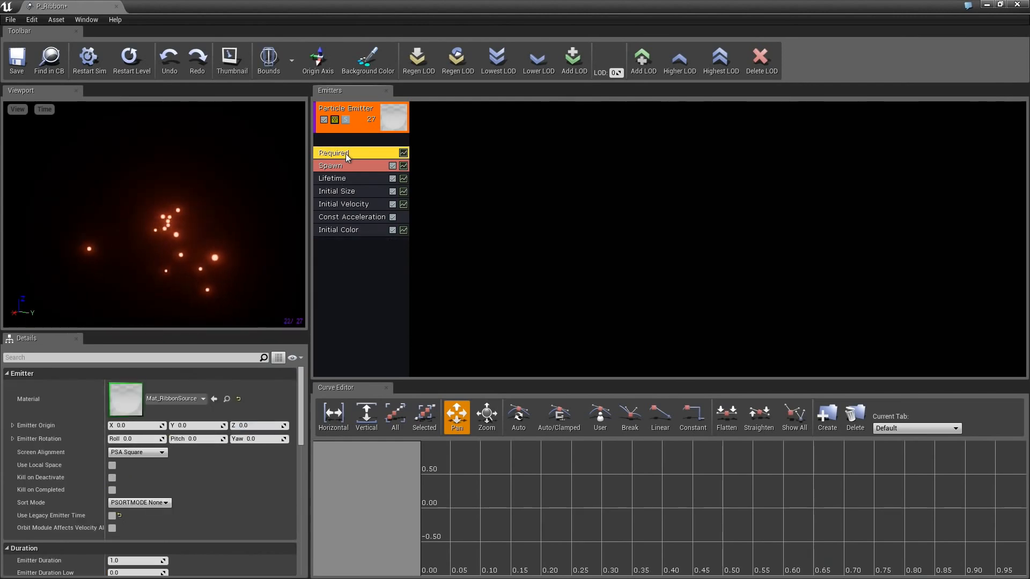
pyautogui.click(143, 452)
pyautogui.click(139, 481)
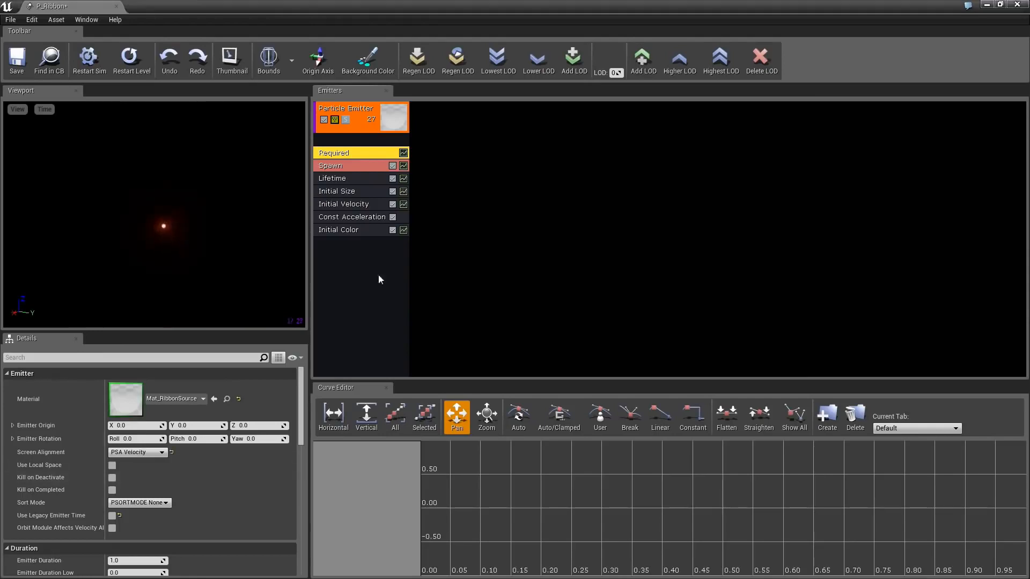
# - Add a Size By Speed module to the emitter
pyautogui.rightClick(340, 244)
pyautogui.moveTo(343, 247)
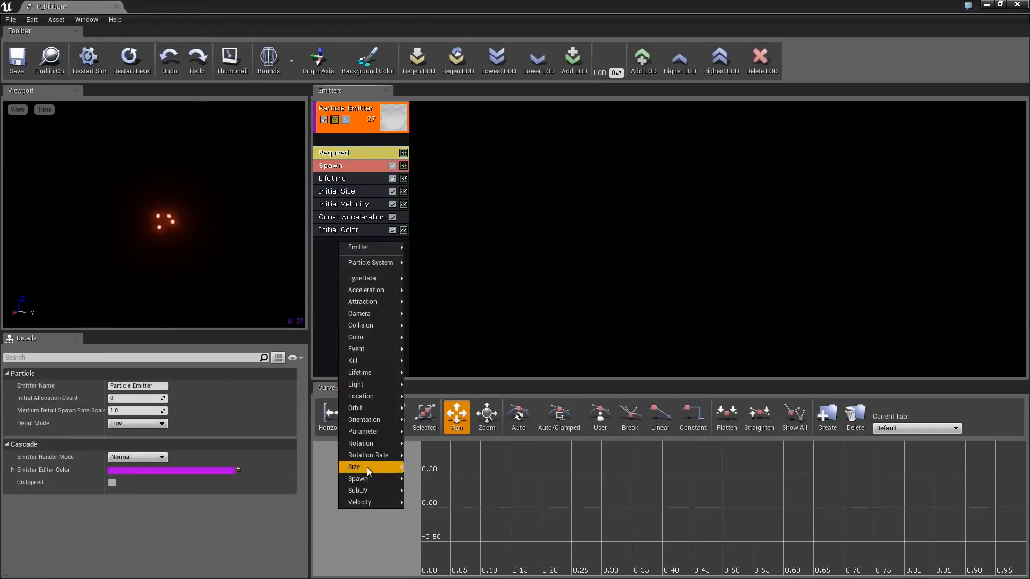
pyautogui.moveTo(367, 467)
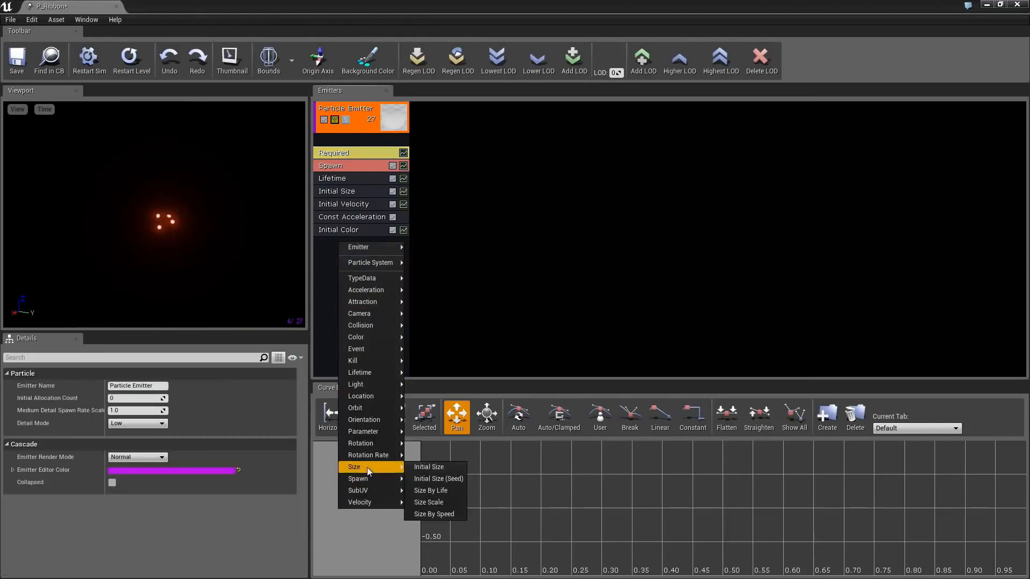
pyautogui.click(443, 514)
# - Set the Size By Speed module's Speed Scale Y and Max Scale Y to 4 and check the stretched particles in the preview
pyautogui.click(356, 244)
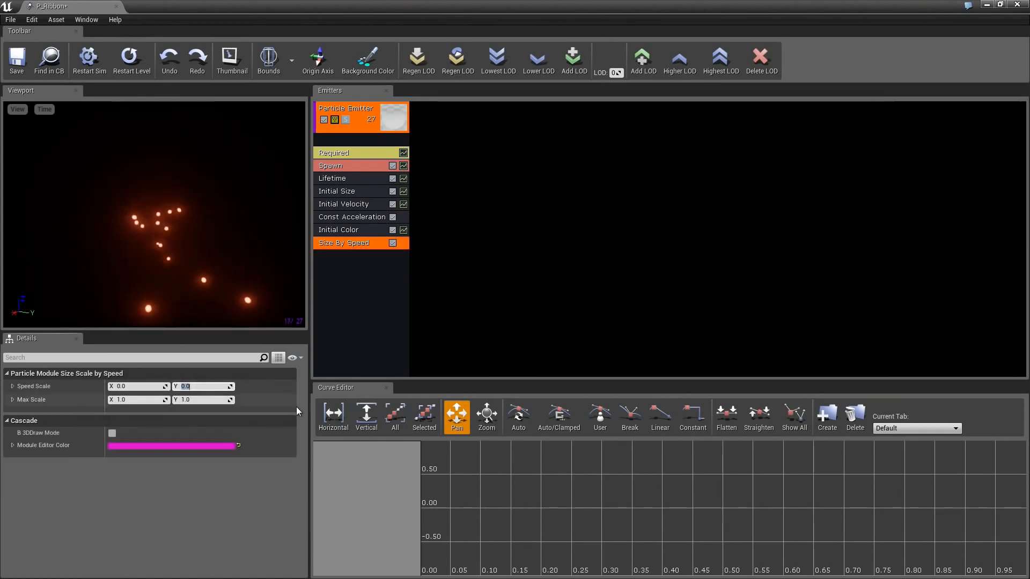
pyautogui.write('4')
pyautogui.press('Tab')
pyautogui.press('Tab')
pyautogui.write('4')
pyautogui.press('Return')
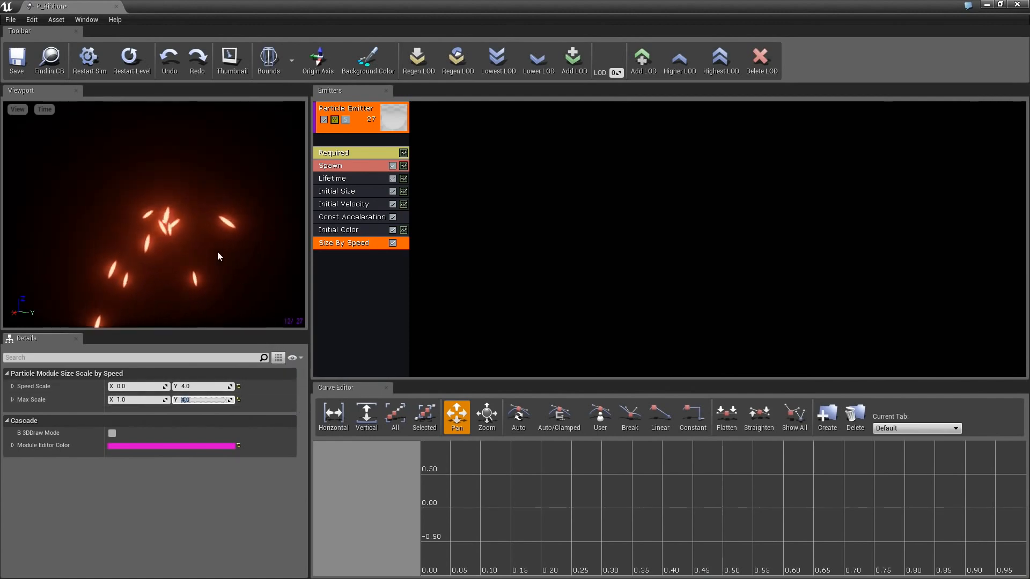
pyautogui.moveTo(210, 216); pyautogui.dragTo(216, 247)
pyautogui.moveTo(210, 217); pyautogui.dragTo(203, 229, button='right')
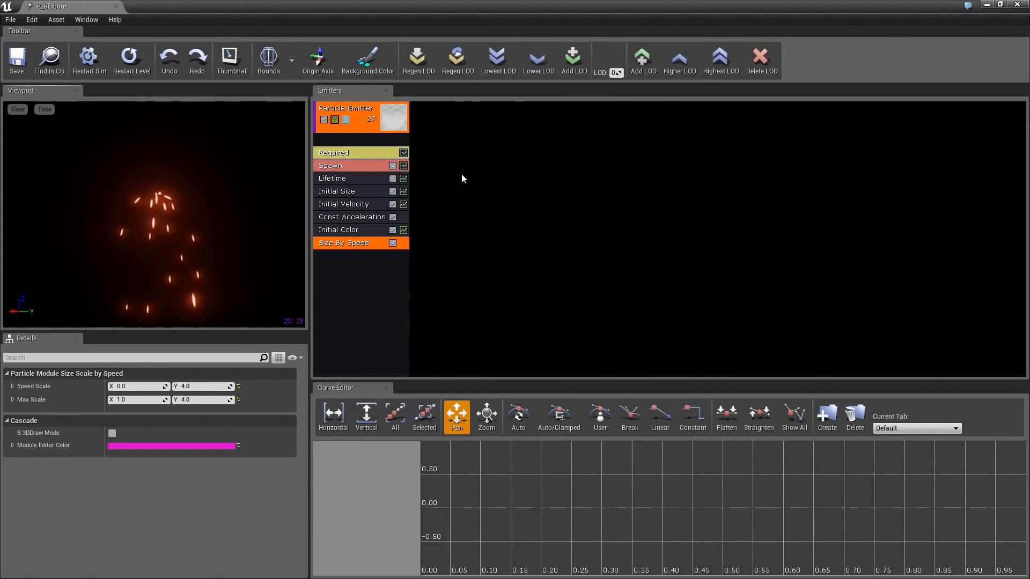
# - Add a second particle emitter and give it the Ribbon Data type
pyautogui.rightClick(453, 142)
pyautogui.click(490, 144)
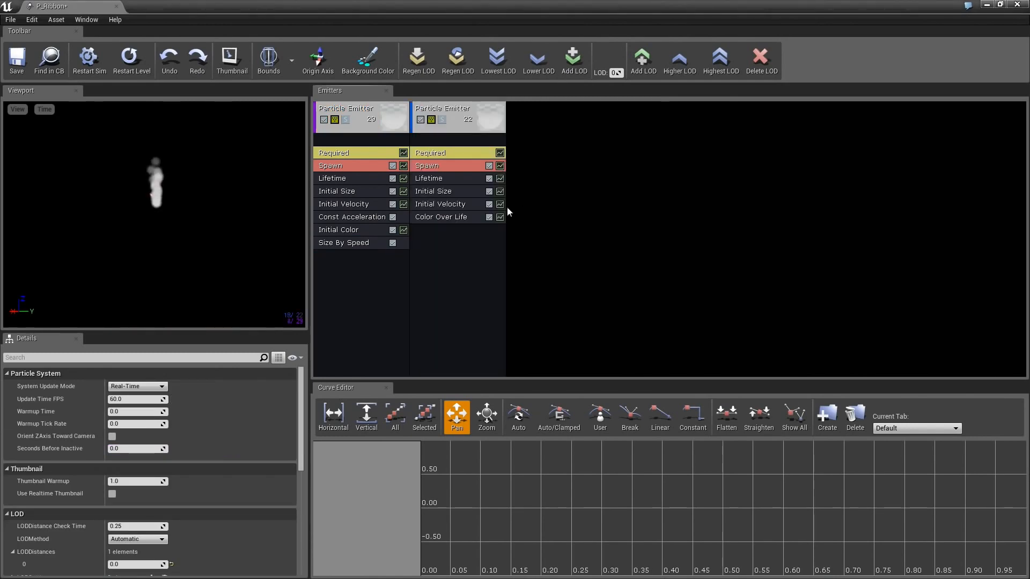
pyautogui.rightClick(467, 139)
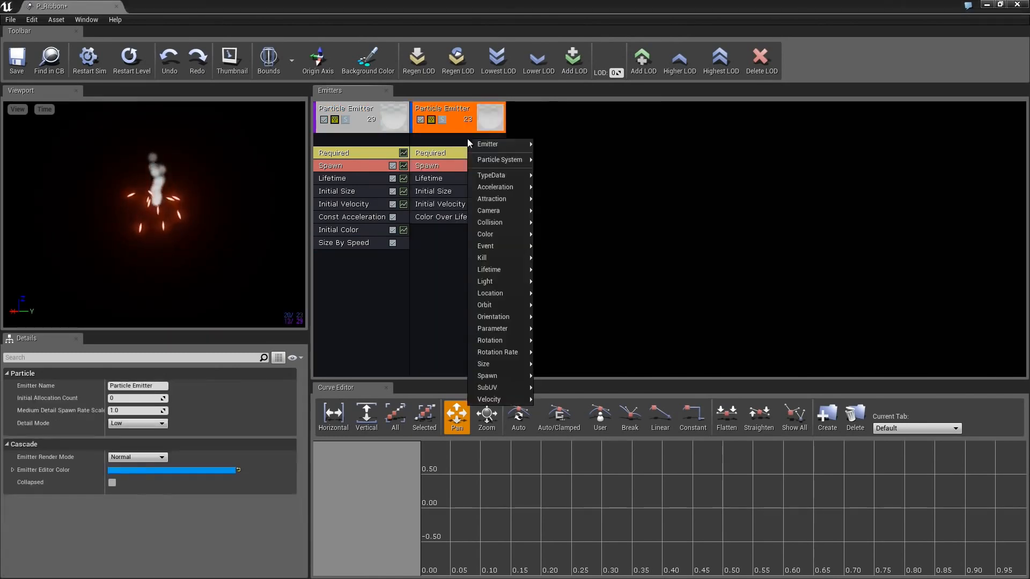
pyautogui.moveTo(496, 175)
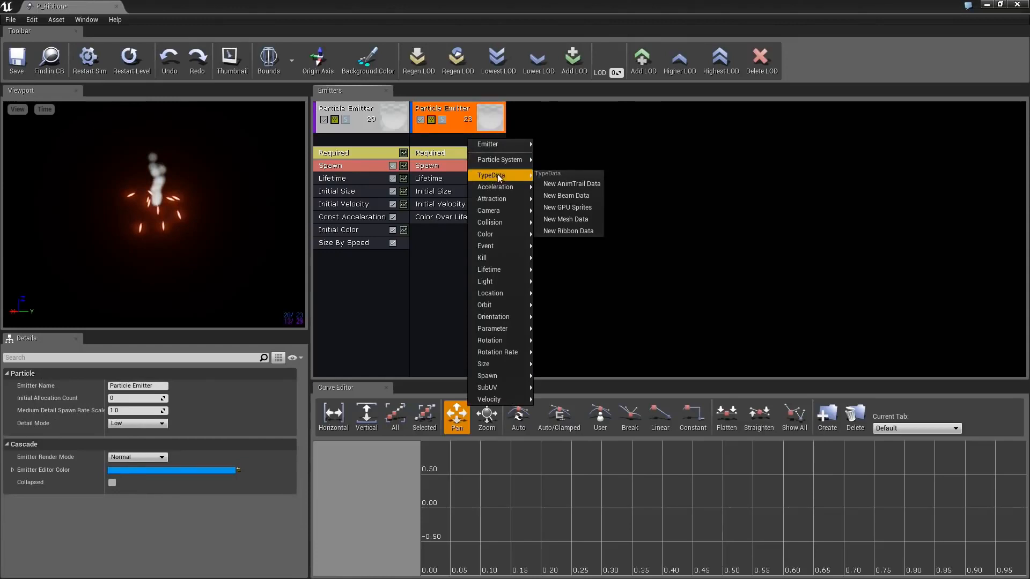
pyautogui.click(571, 230)
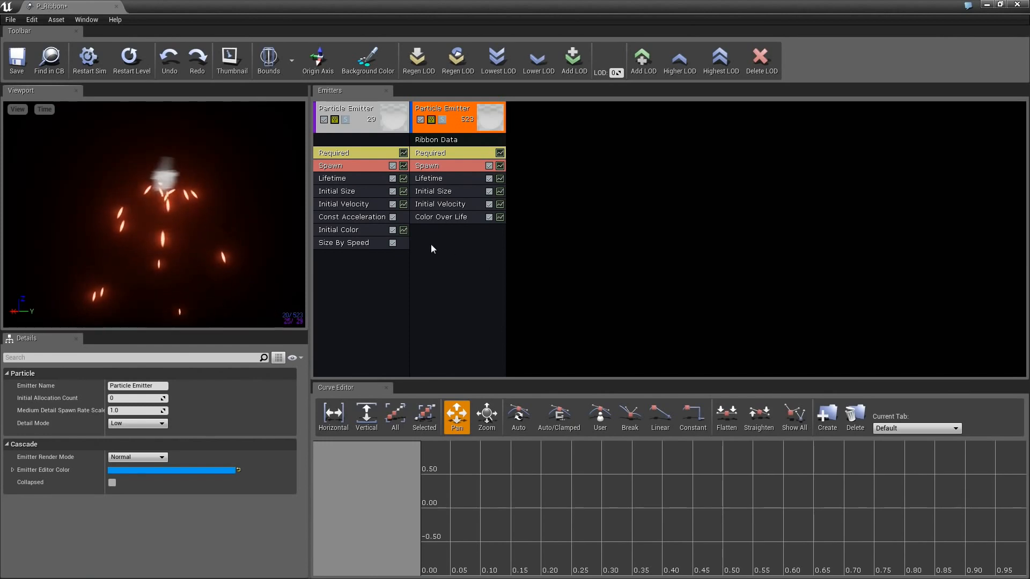
# - Set the constant spawn rate of the ribbon emitter's Spawn module to 0
pyautogui.click(440, 165)
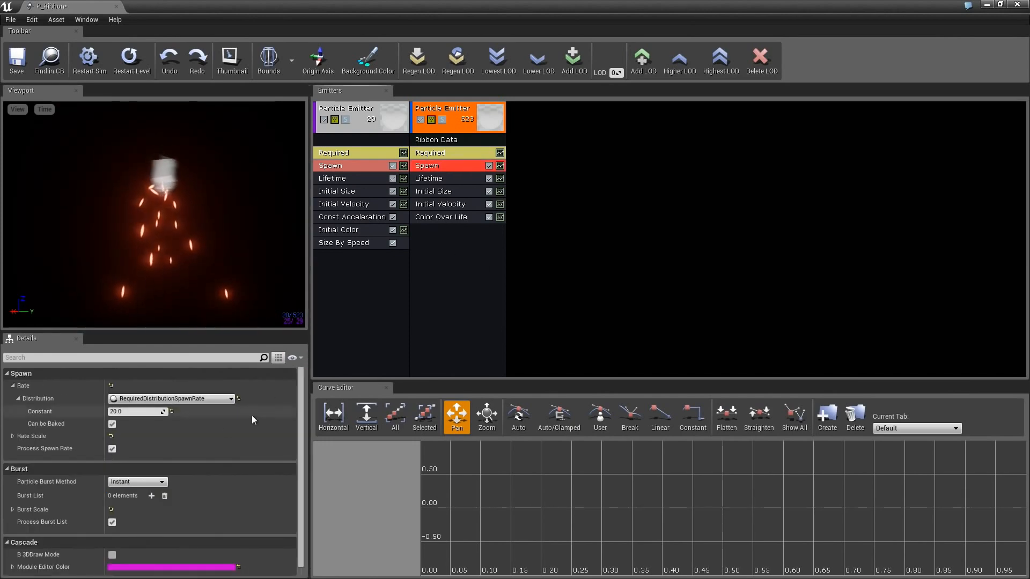
pyautogui.click(138, 412)
pyautogui.write('0')
pyautogui.press('Return')
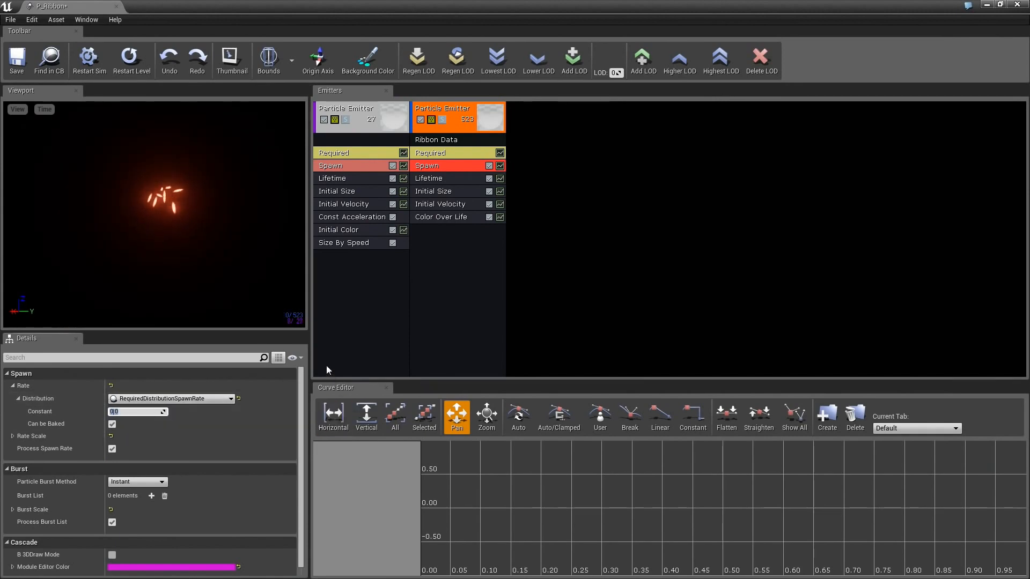
# - Add a Spawn PerUnit module to the ribbon emitter and move it directly below the Spawn module
pyautogui.rightClick(437, 234)
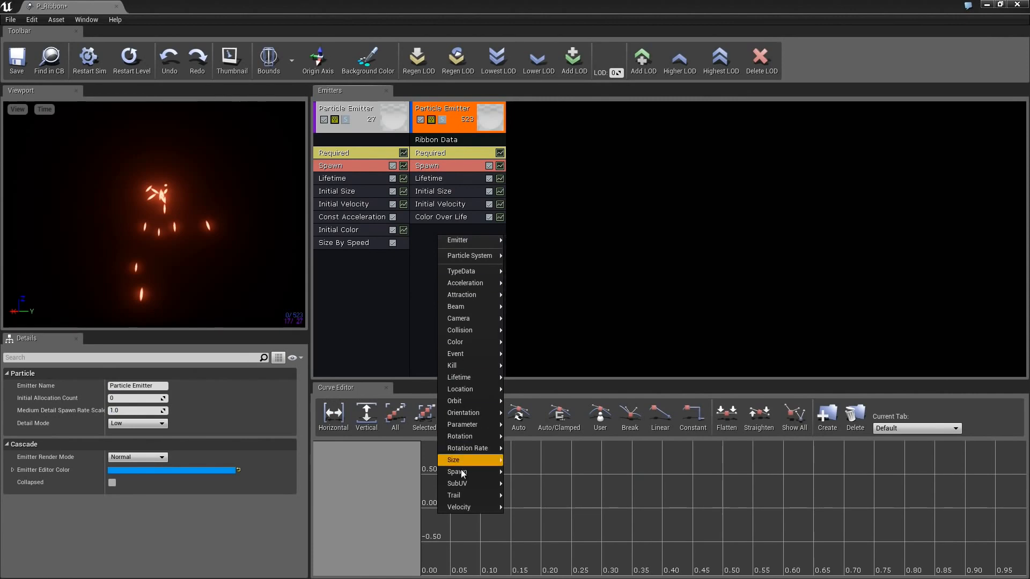
pyautogui.moveTo(459, 472)
pyautogui.click(523, 472)
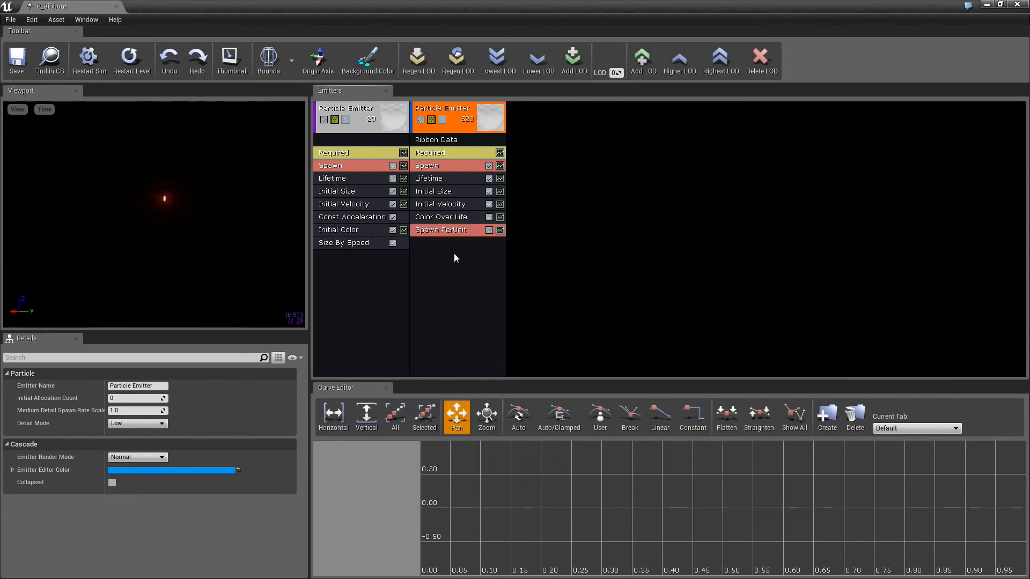
pyautogui.moveTo(441, 190); pyautogui.dragTo(438, 177)
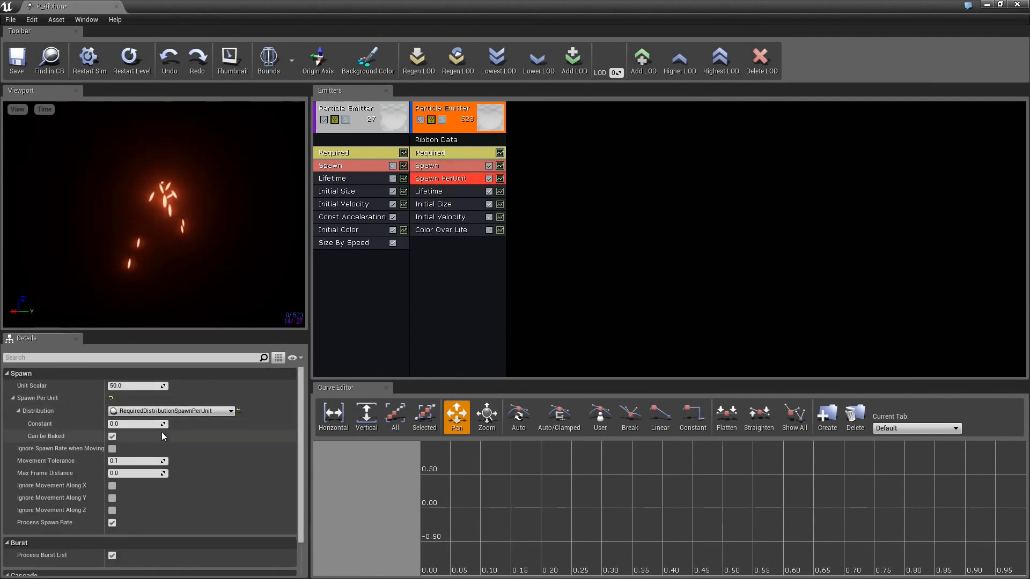
# - Set the Spawn Per Unit constant of the Spawn PerUnit module to 1
pyautogui.click(122, 423)
pyautogui.write('1')
pyautogui.press('Return')
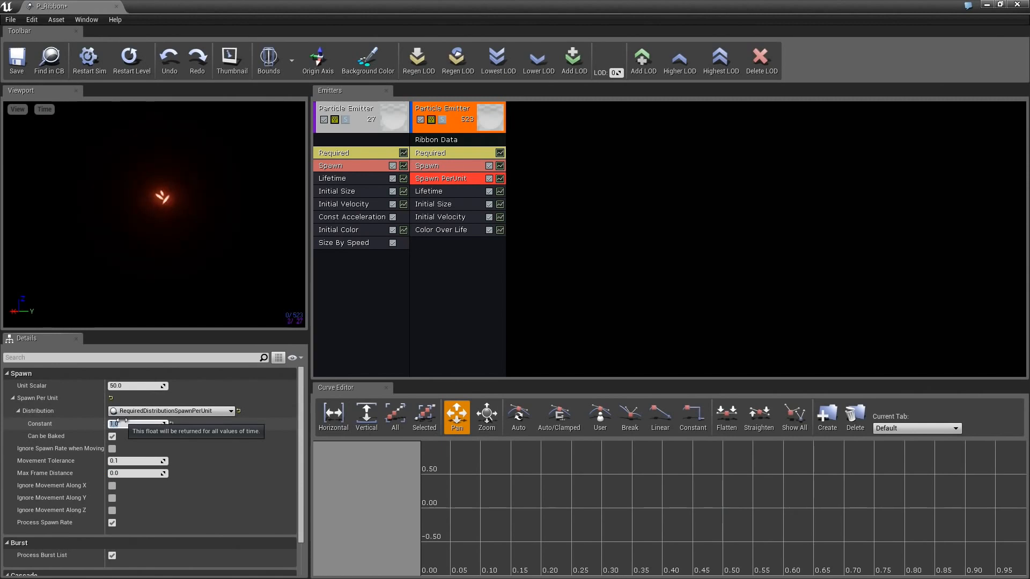
# - Add a Trail Source module to the ribbon emitter
pyautogui.rightClick(432, 246)
pyautogui.moveTo(436, 251)
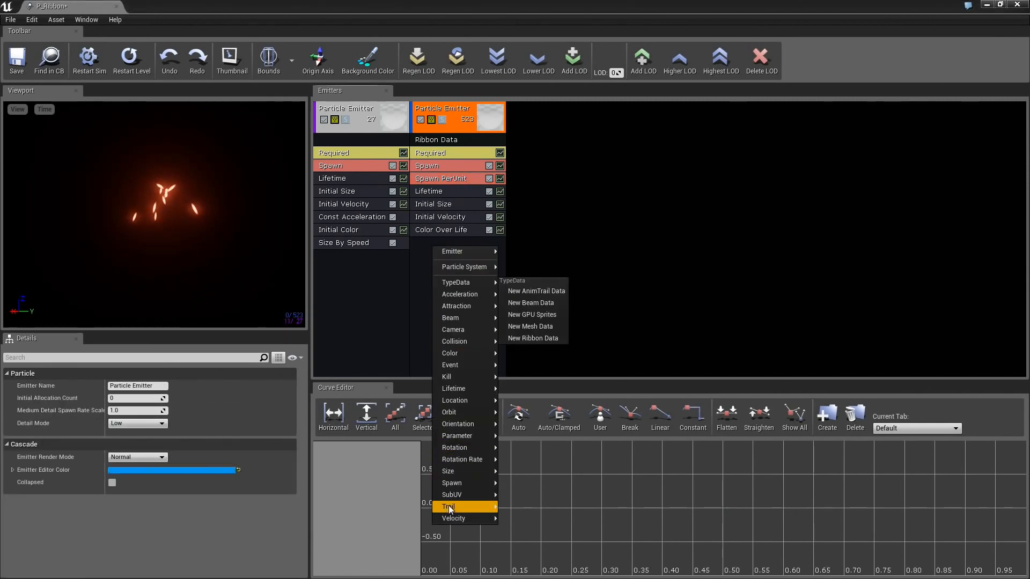
pyautogui.moveTo(448, 505)
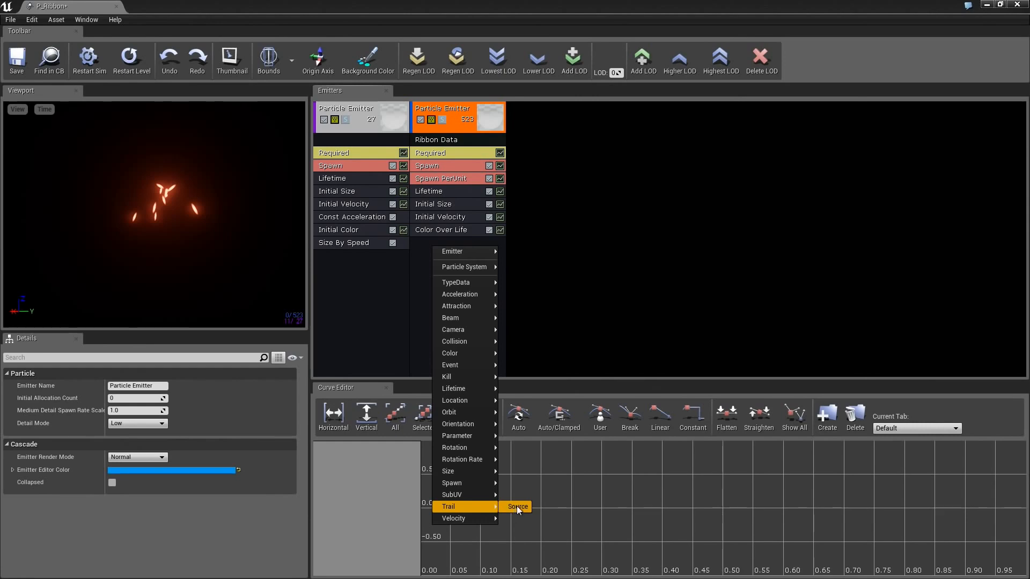
pyautogui.click(517, 507)
# - Set the Source module's Source Method to PET2SRCM Particle and leave the Source Name as None
pyautogui.click(433, 243)
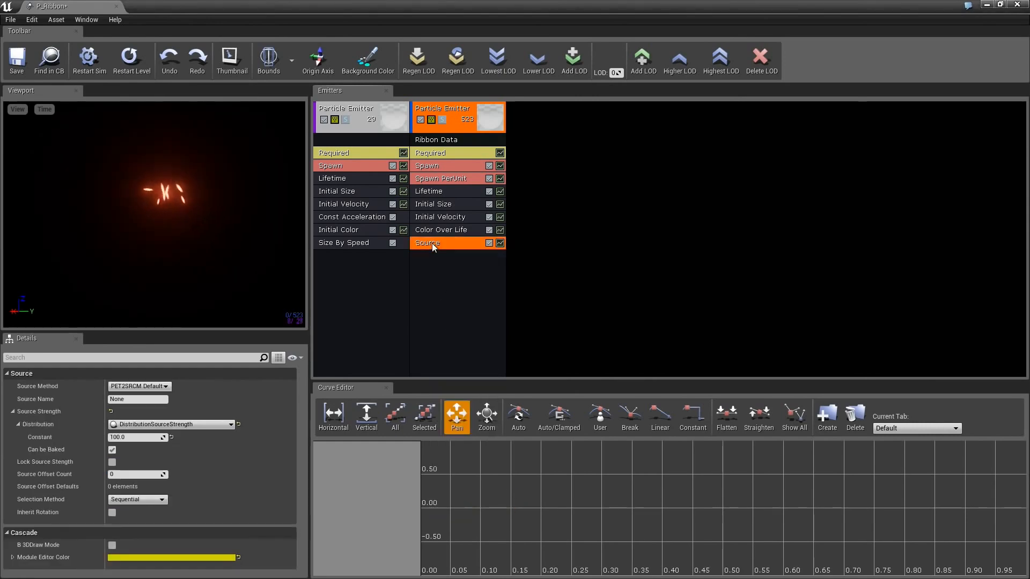
pyautogui.click(147, 390)
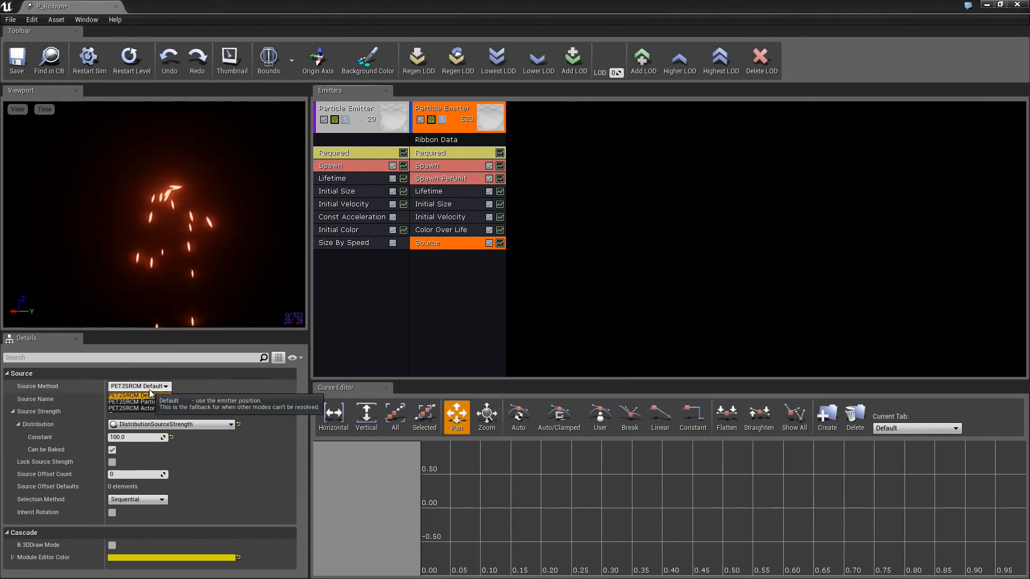
pyautogui.click(155, 402)
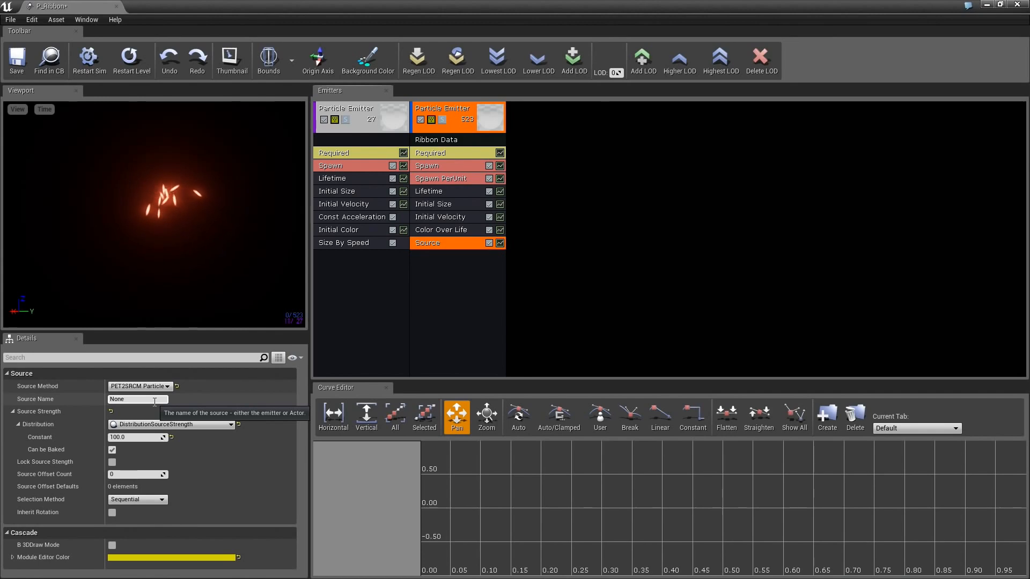
pyautogui.press('Return')
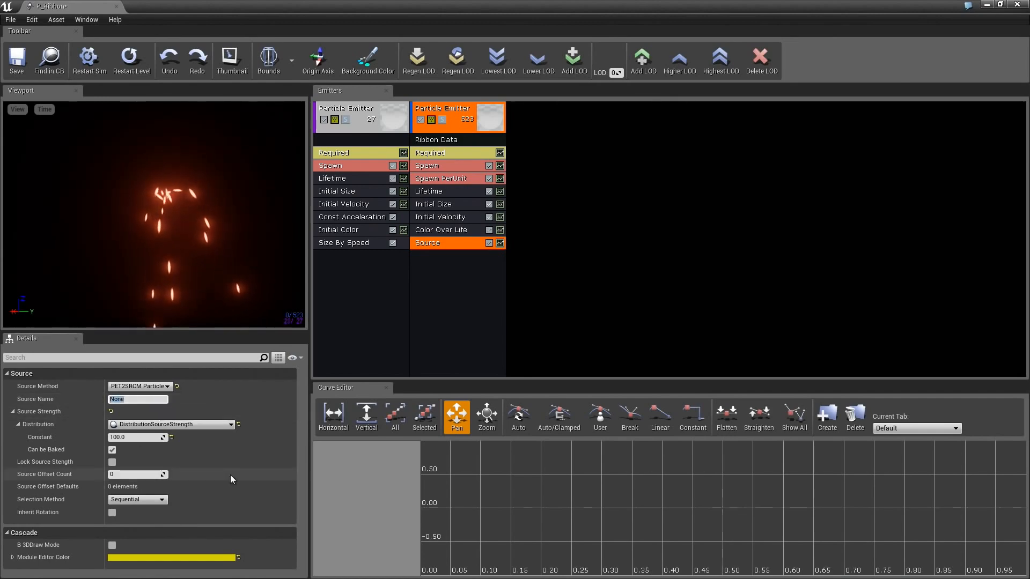
# - Rename the first particle emitter, which emits the glowing source particles, to RibbonSource
pyautogui.click(343, 115)
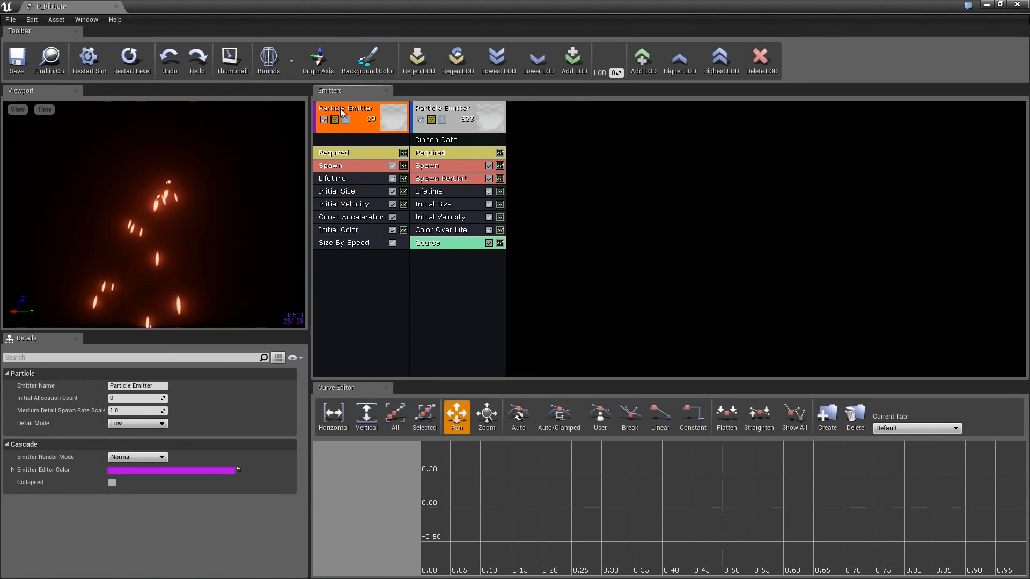
pyautogui.rightClick(341, 111)
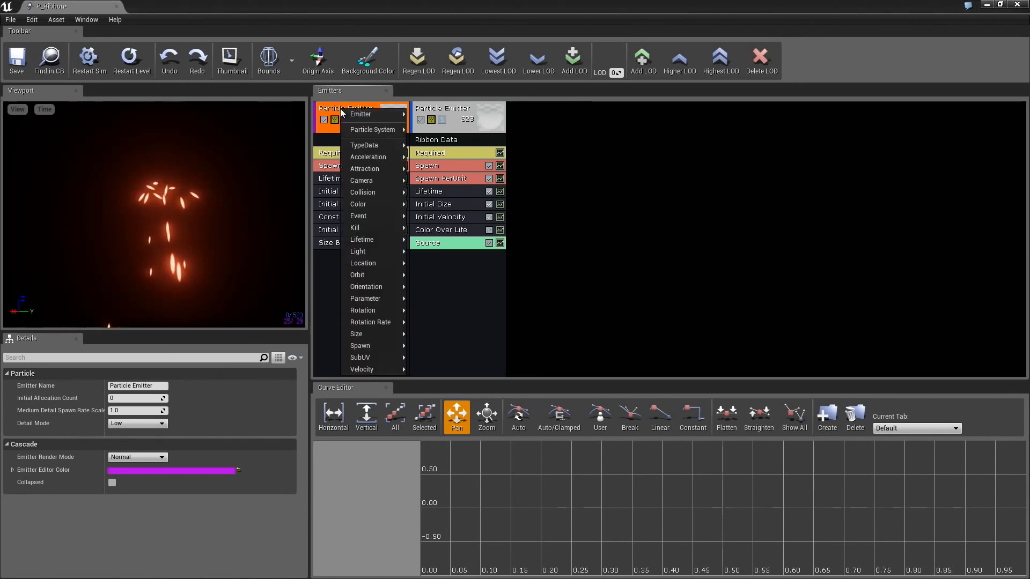
pyautogui.moveTo(362, 115)
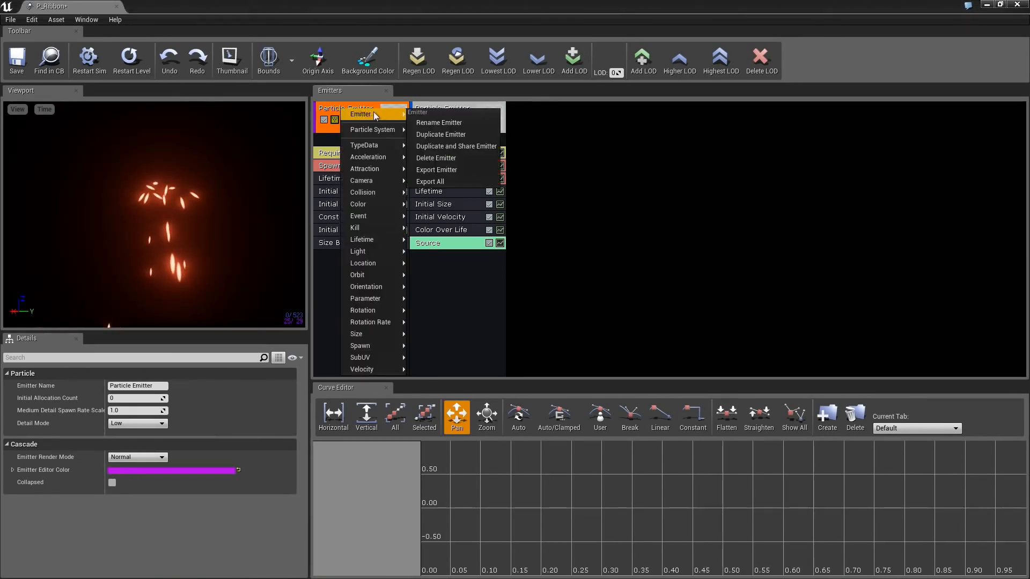
pyautogui.click(438, 123)
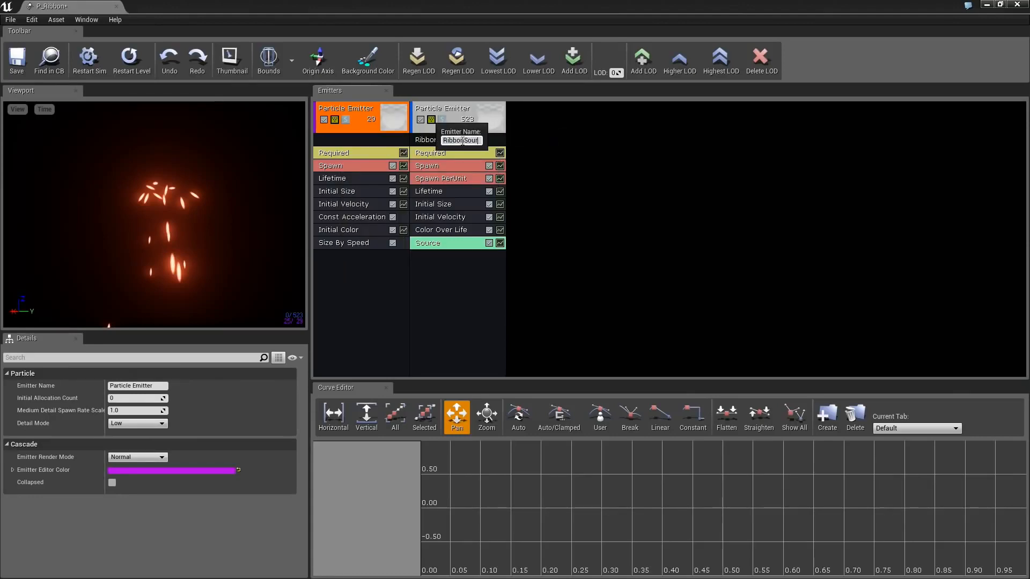
pyautogui.press('Return')
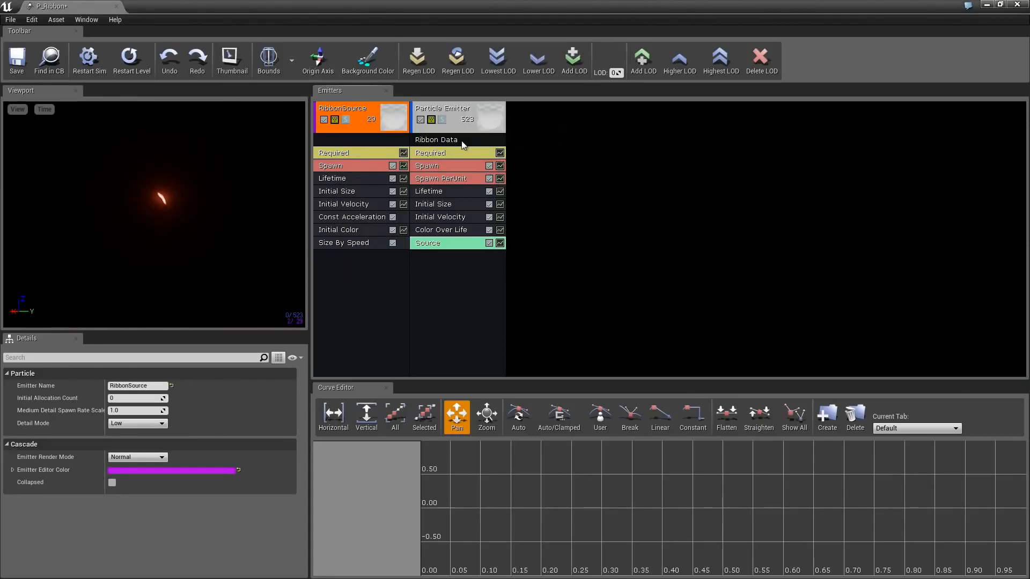
# - Set the Source Name in the ribbon emitter's Source module to RibbonSource
pyautogui.click(458, 244)
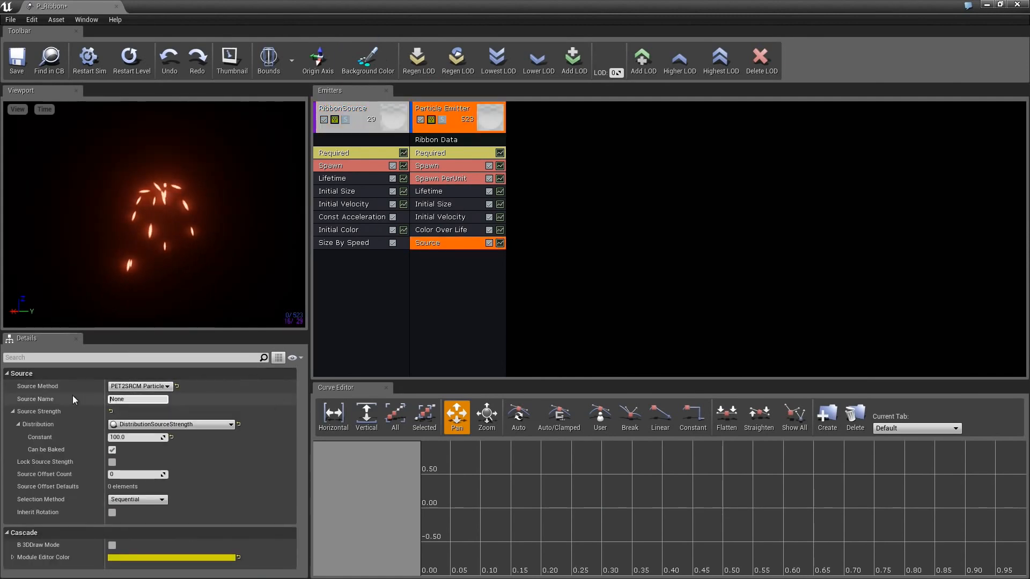
pyautogui.moveTo(131, 399); pyautogui.dragTo(33, 403)
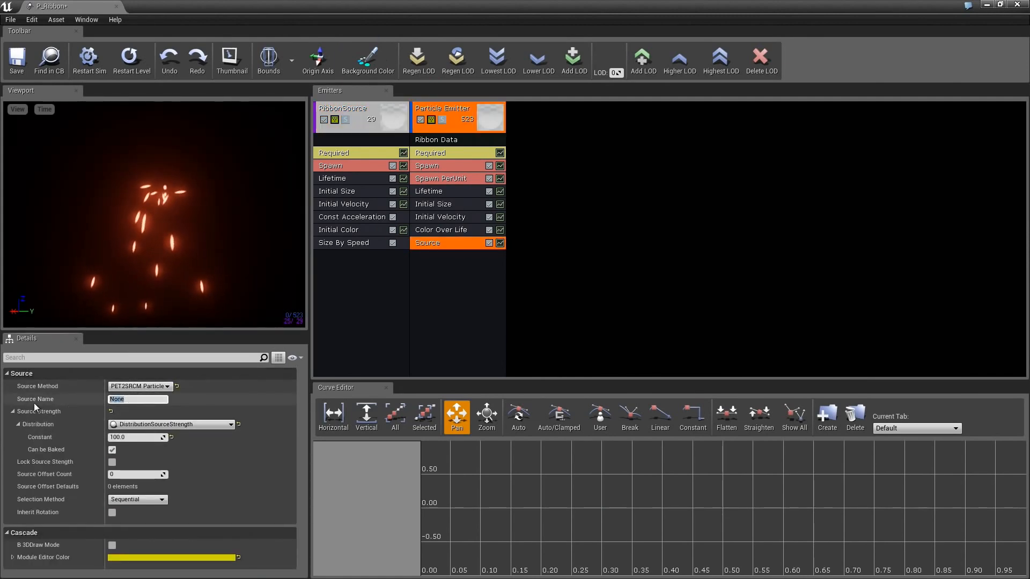
pyautogui.write('RibbonSource')
pyautogui.press('Return')
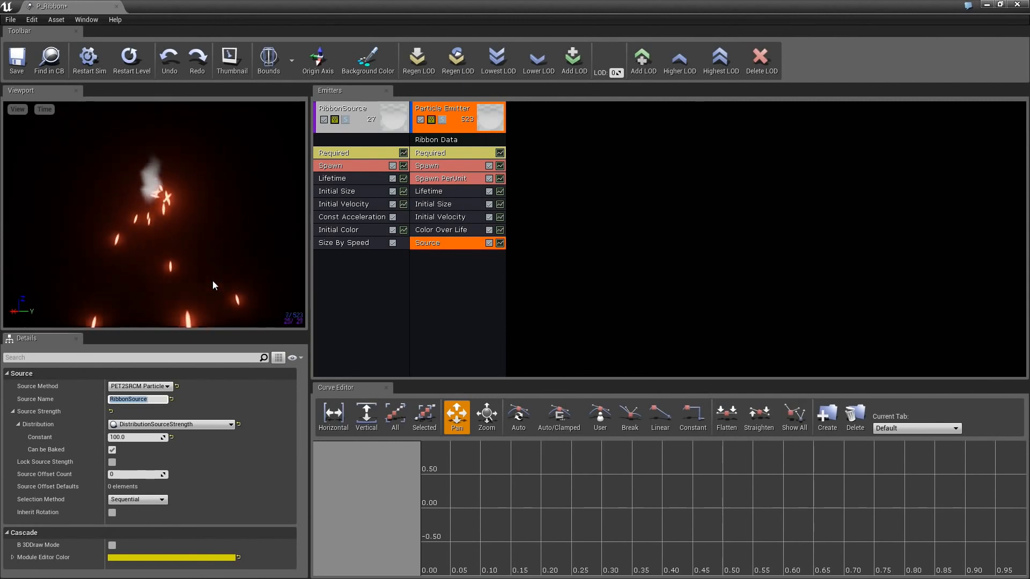
# - Assign the Mat_Ribbon material in the ribbon emitter's Required module
pyautogui.click(436, 153)
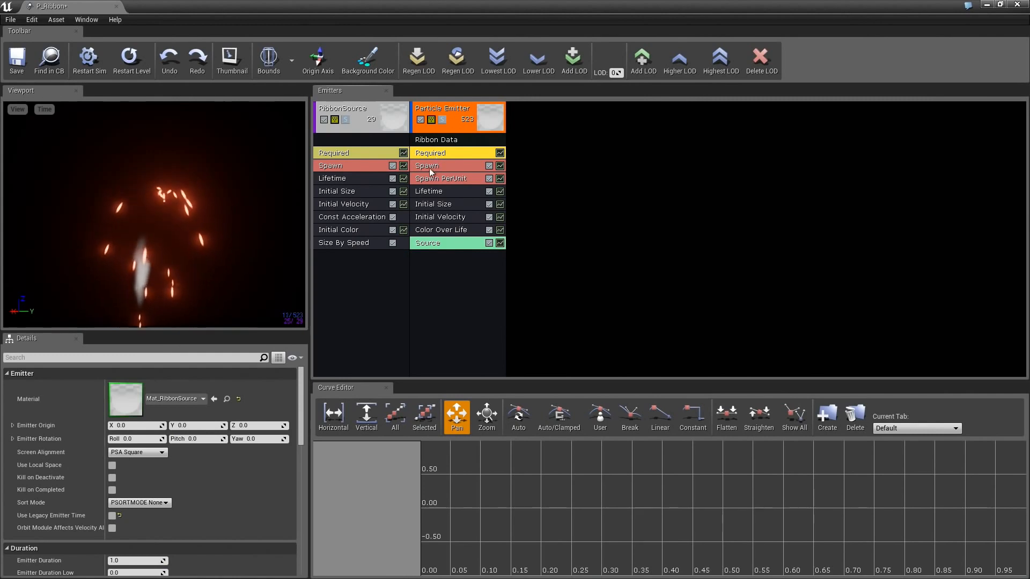
pyautogui.moveTo(499, 8); pyautogui.dragTo(793, 41)
pyautogui.moveTo(106, 316); pyautogui.dragTo(499, 396)
pyautogui.doubleClick(716, 37)
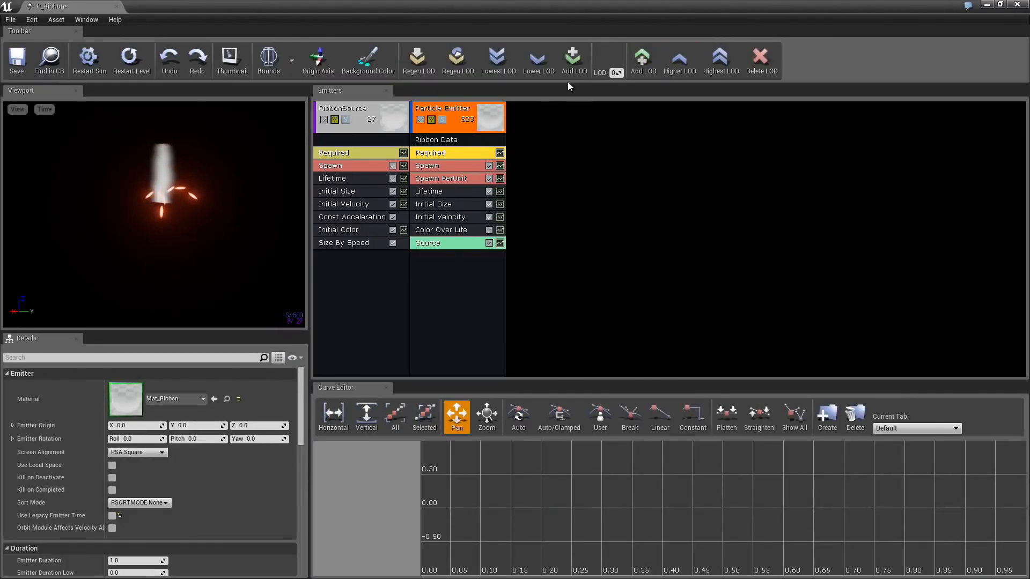
# - Set the Max Trail Count in the ribbon emitter's Ribbon Data module to 50
pyautogui.click(432, 140)
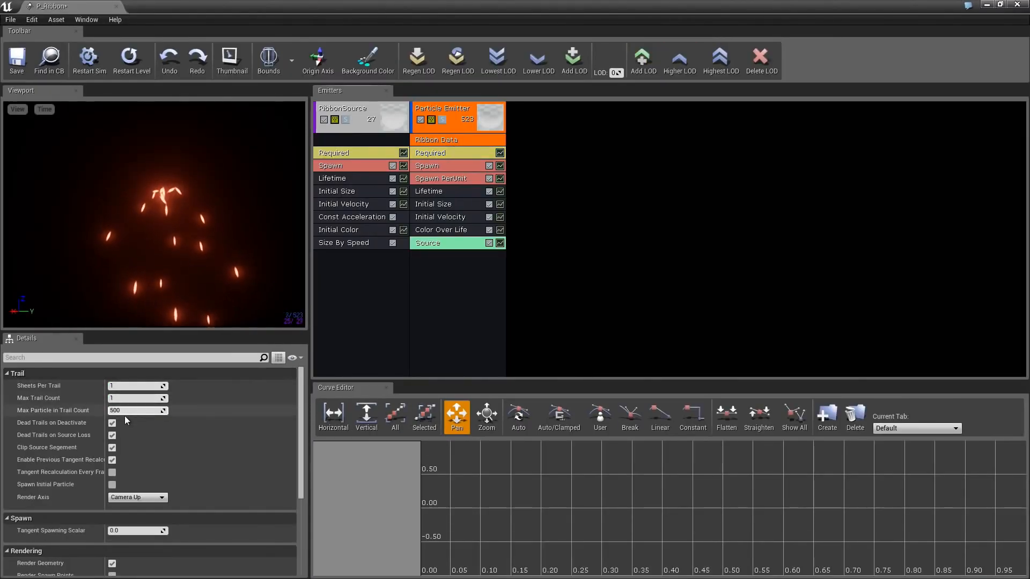
pyautogui.click(128, 400)
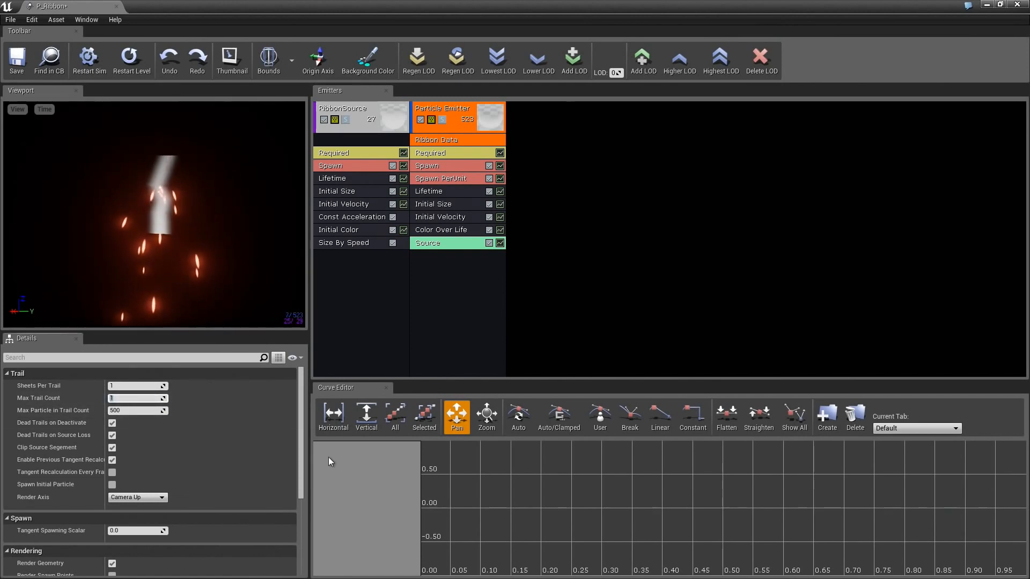
pyautogui.write('50')
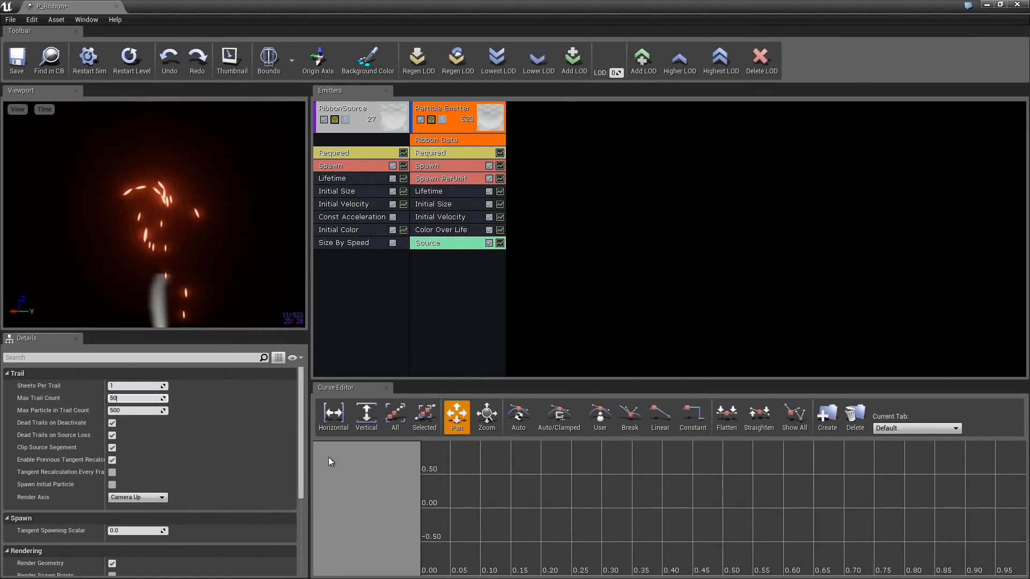
pyautogui.press('Return')
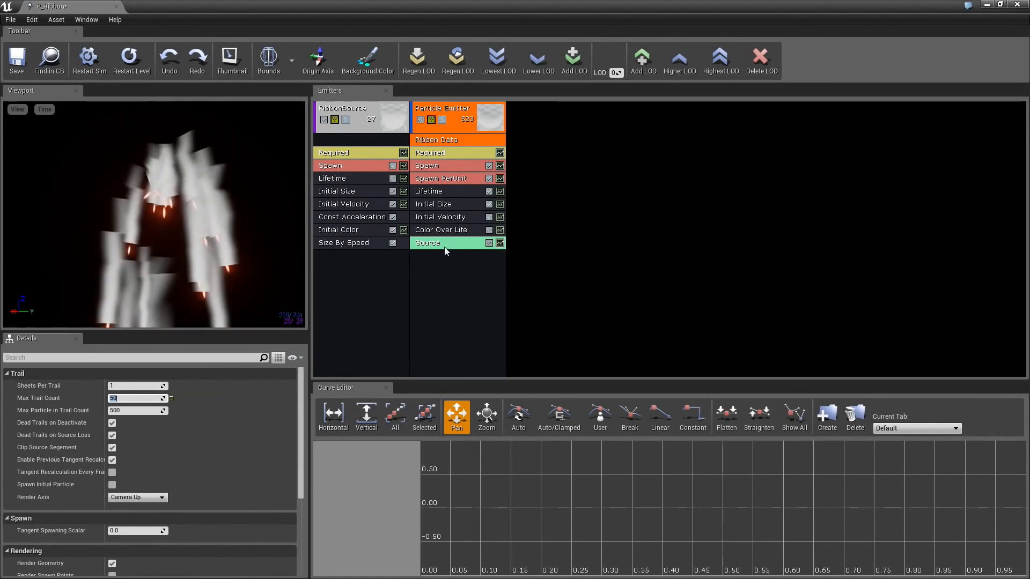
# - Change the ribbon emitter's Initial Size distribution to DistributionVectorConstant and set its constant X value to 2
pyautogui.click(437, 192)
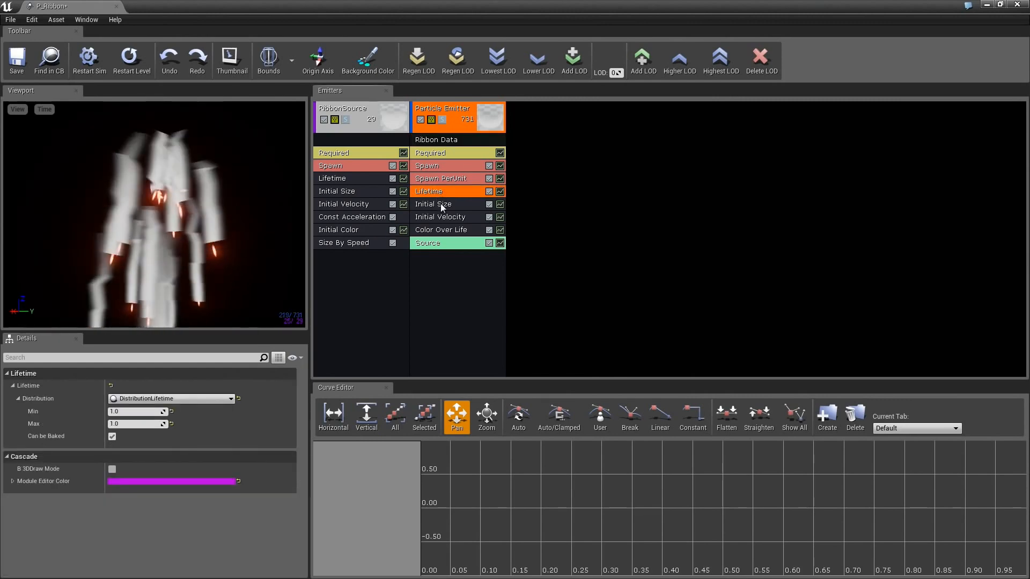
pyautogui.click(440, 204)
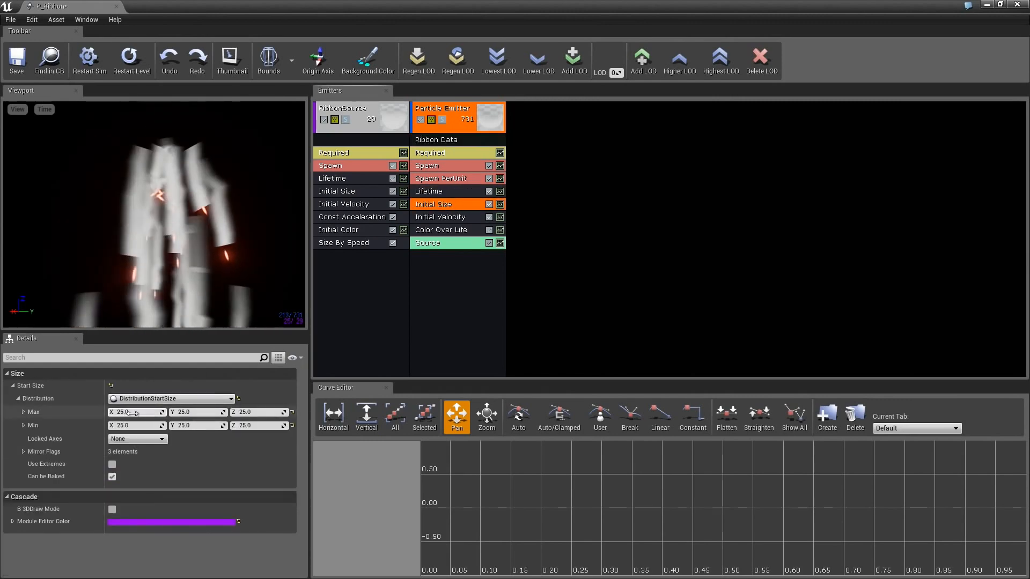
pyautogui.click(146, 401)
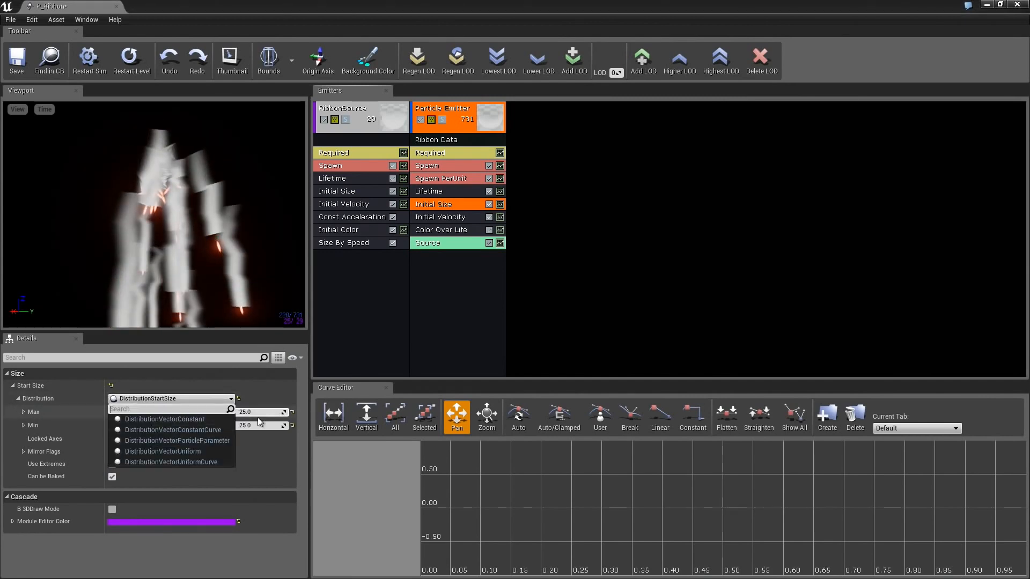
pyautogui.click(215, 419)
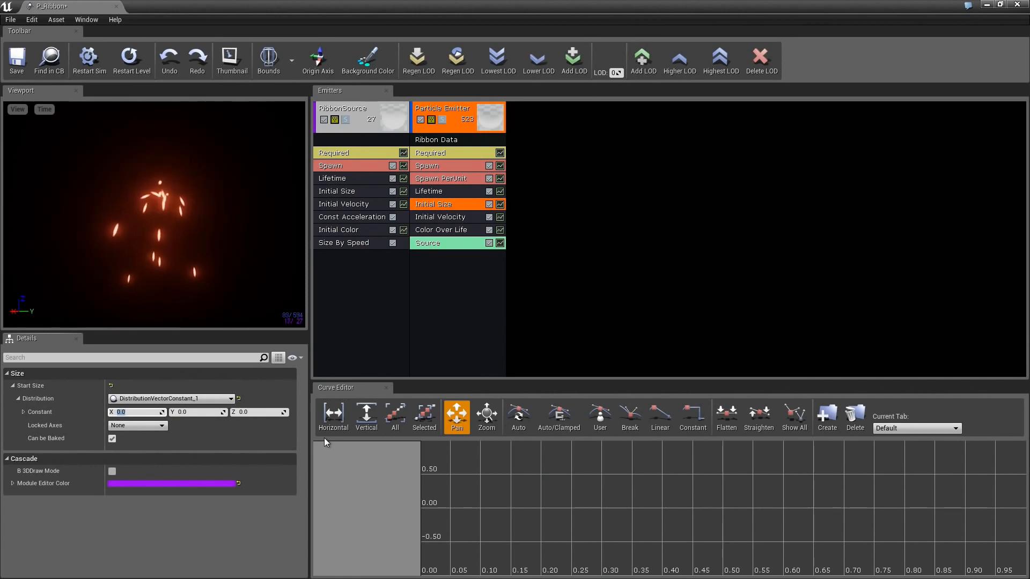
pyautogui.write('2')
pyautogui.press('Tab')
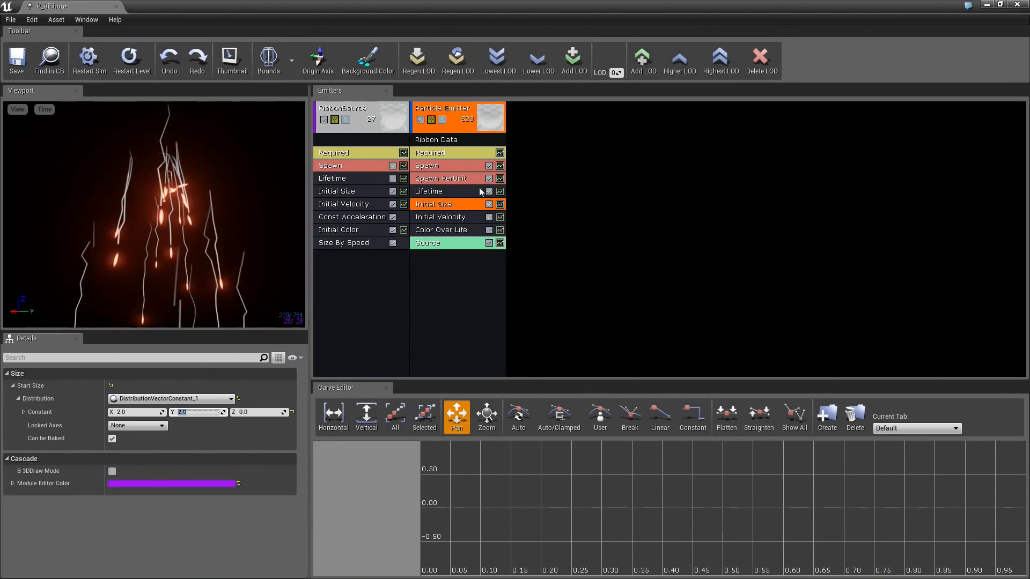
# - Try a Sheets Per Trail value of 10 in the Ribbon Data module and set it back to 1
pyautogui.click(448, 141)
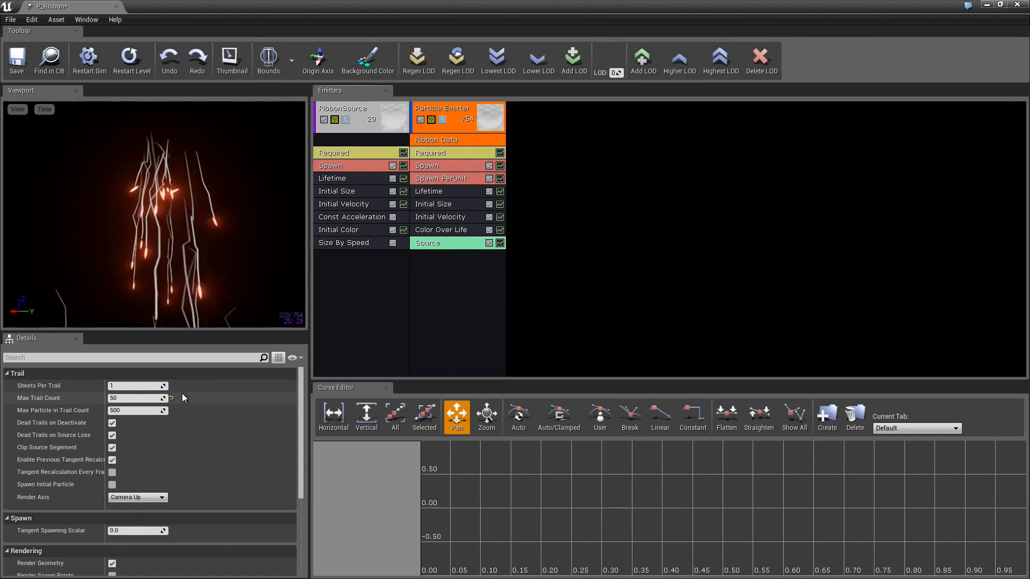
pyautogui.click(146, 386)
pyautogui.write('10')
pyautogui.press('Return')
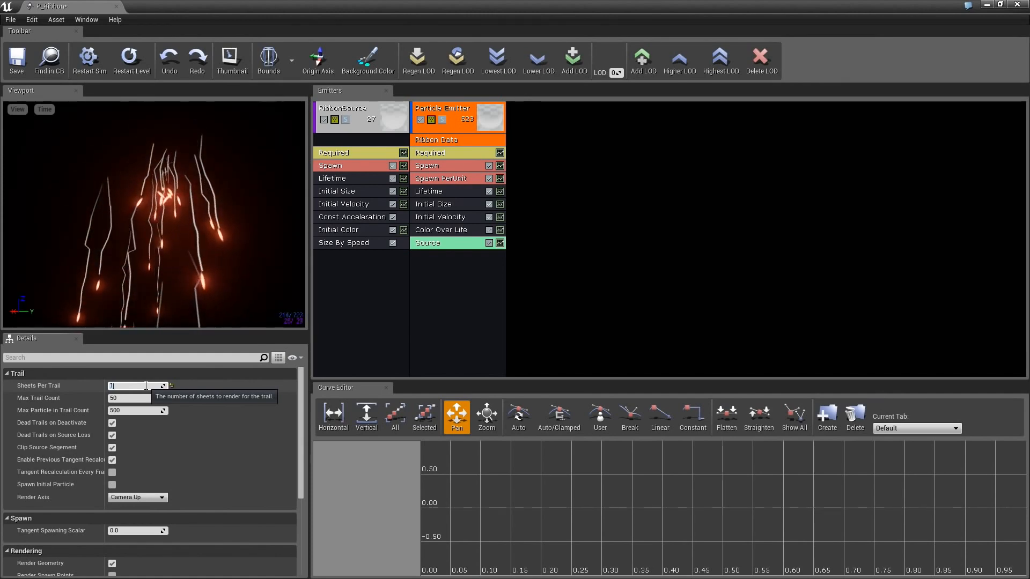
pyautogui.write('1')
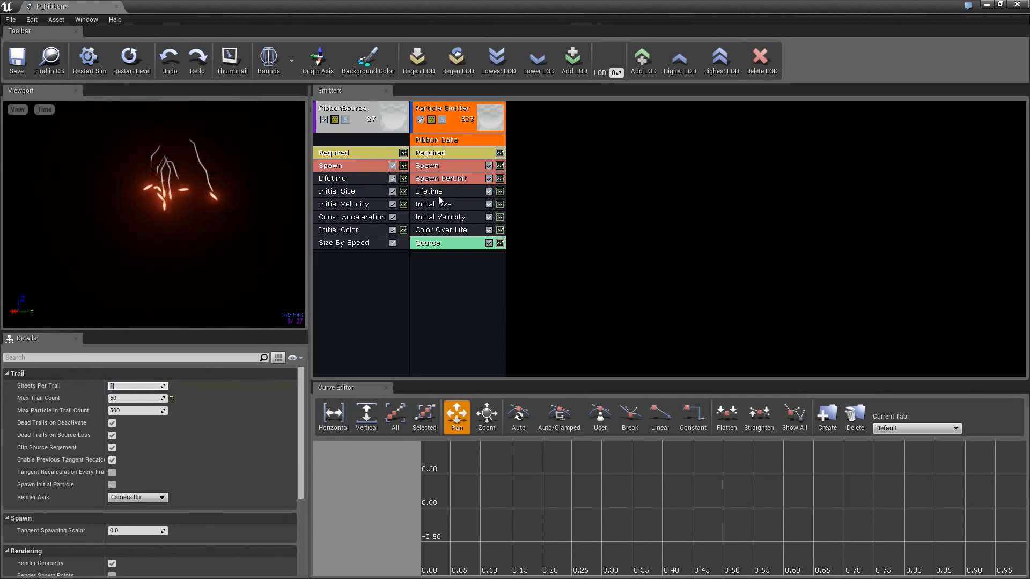
# - Delete the ribbon emitter's Initial Velocity module and set its Lifetime to 3
pyautogui.click(453, 218)
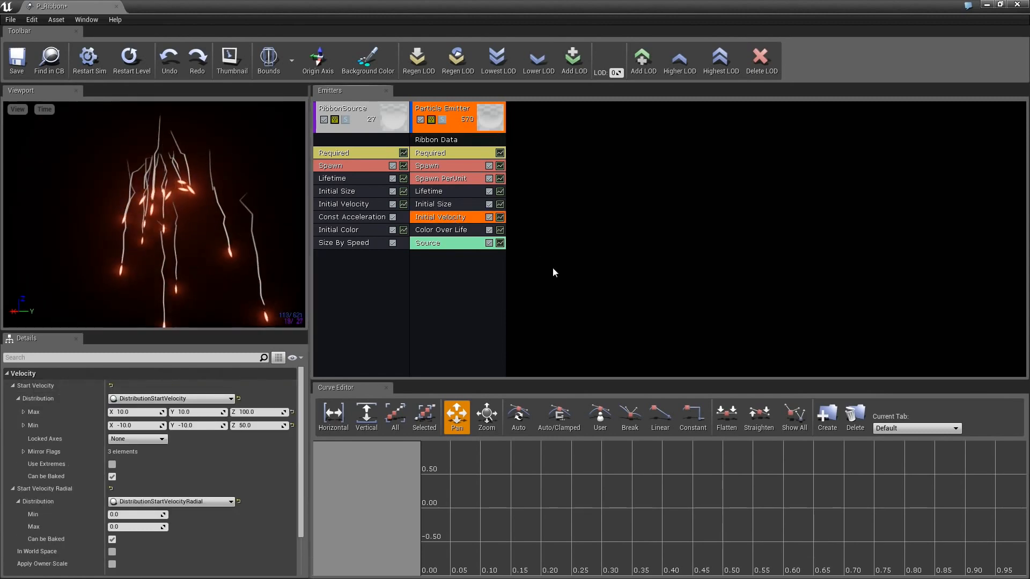
pyautogui.press('Delete')
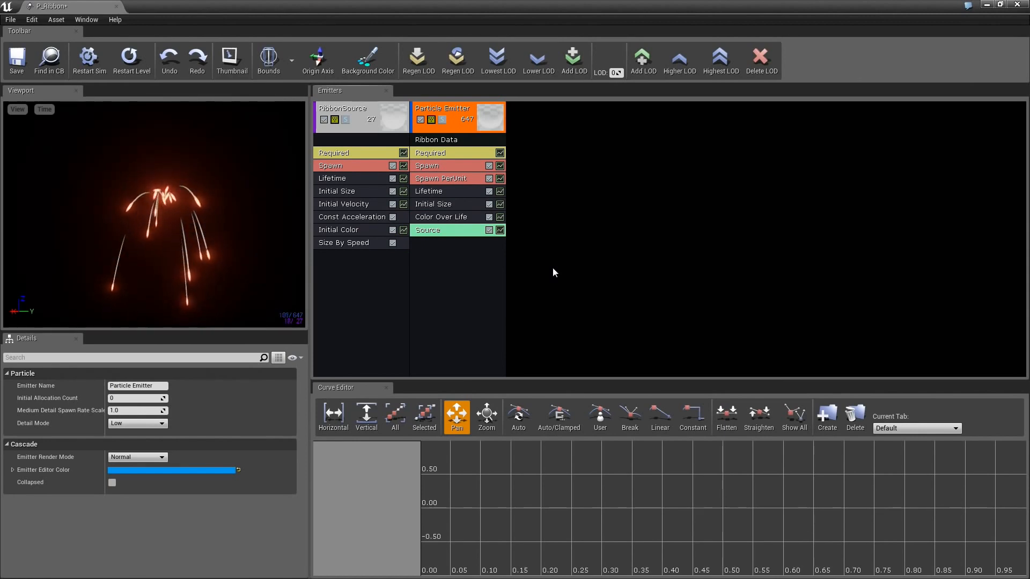
pyautogui.click(451, 191)
pyautogui.click(128, 411)
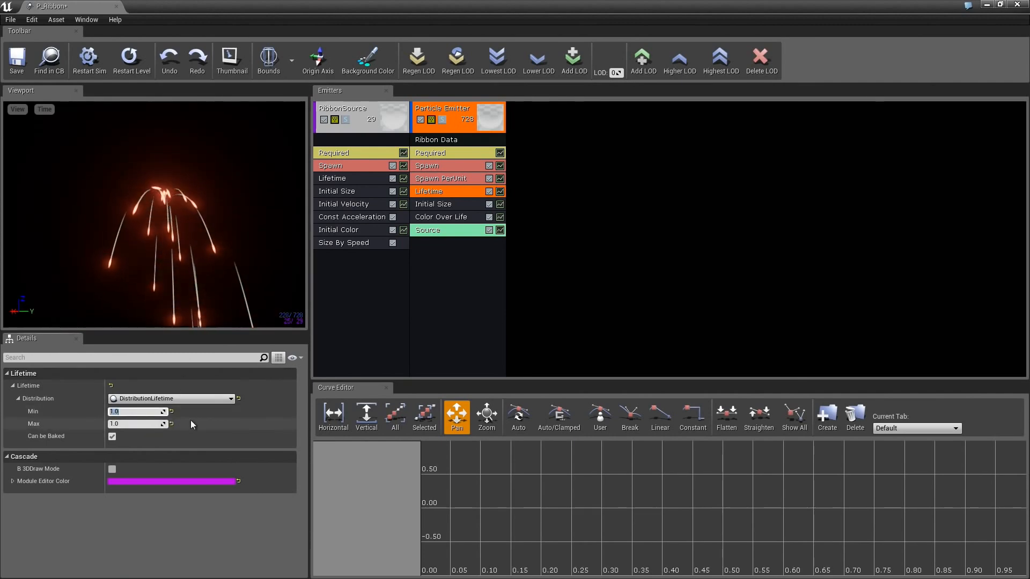
pyautogui.write('3')
pyautogui.press('Tab')
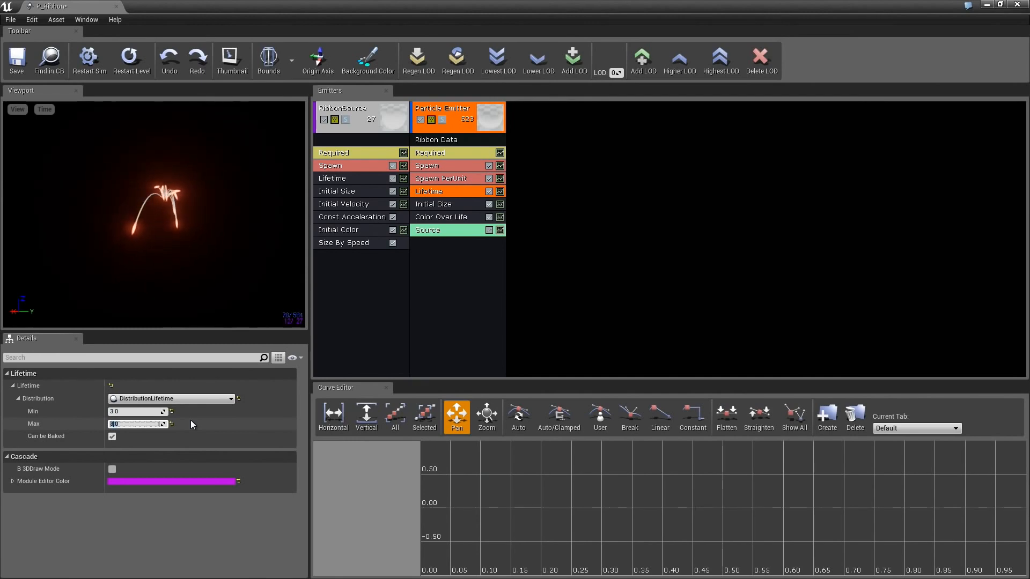
# - Replace the ribbon emitter's Color Over Life module with an Initial Color module
pyautogui.click(440, 217)
pyautogui.press('Delete')
pyautogui.rightClick(440, 228)
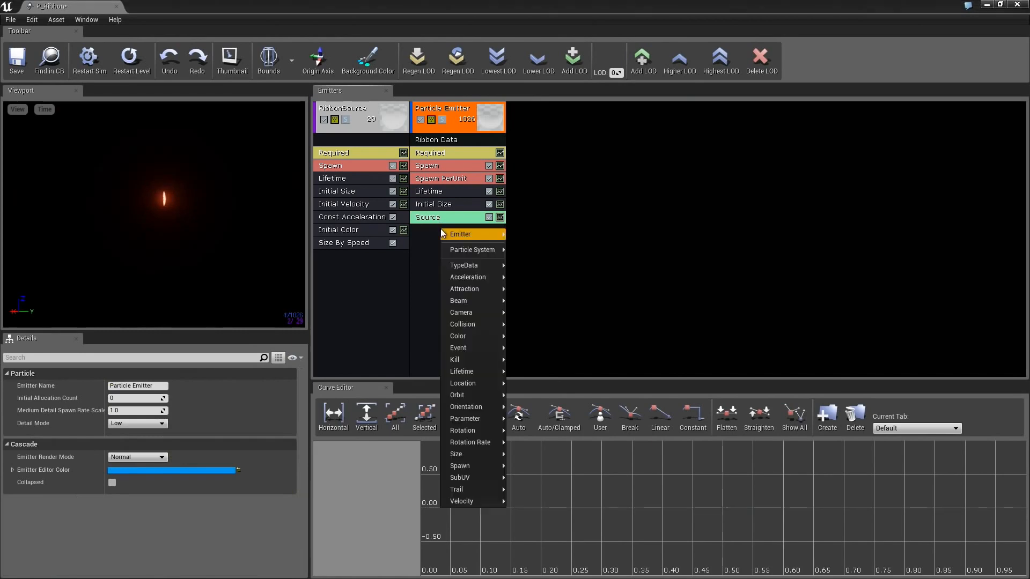
pyautogui.moveTo(459, 338)
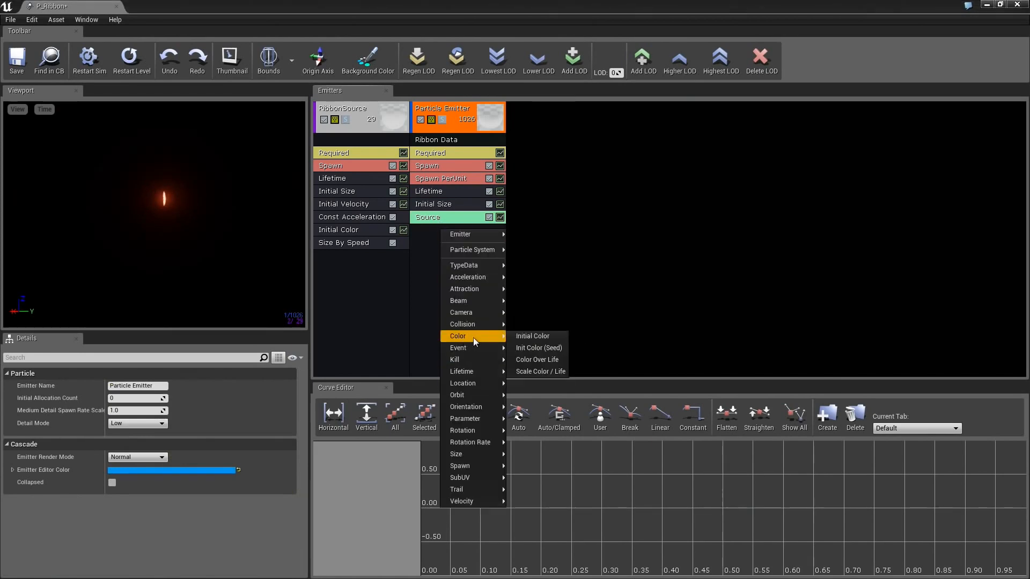
pyautogui.click(533, 336)
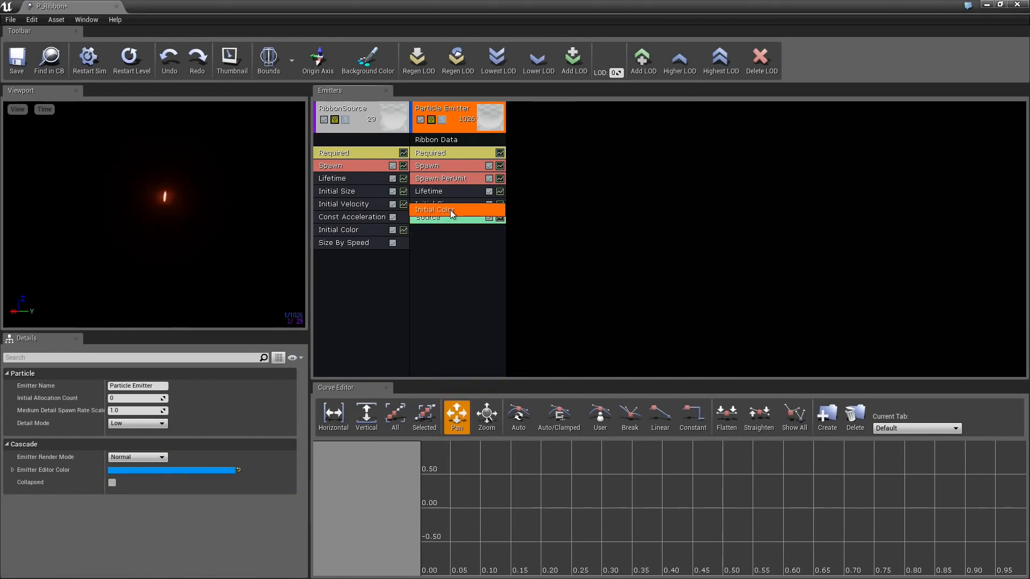
# - Place the Initial Color module between Lifetime and Initial Size and set its Start Color constant to Y 3 and Z 20
pyautogui.moveTo(450, 210); pyautogui.dragTo(451, 210)
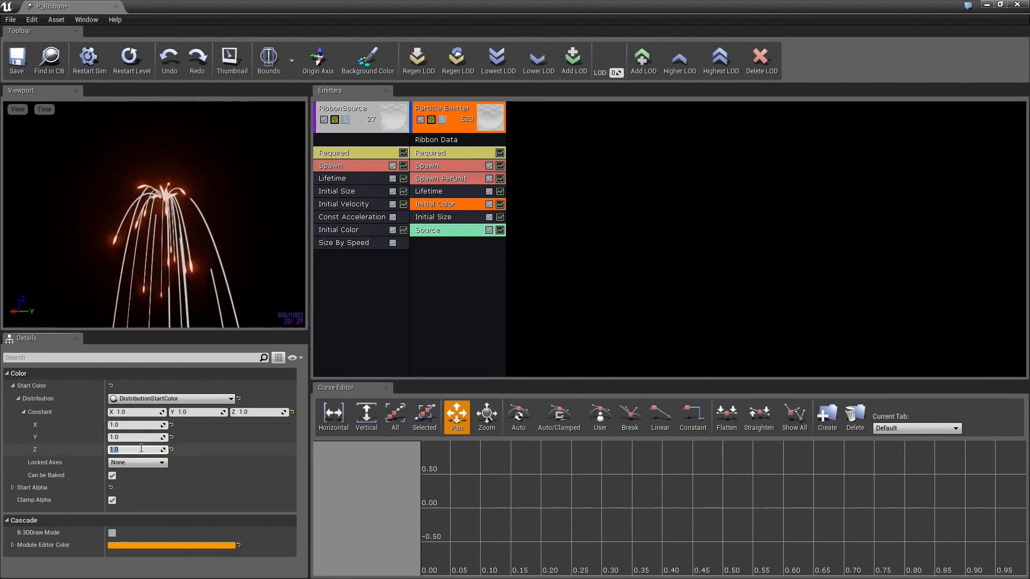
pyautogui.click(156, 439)
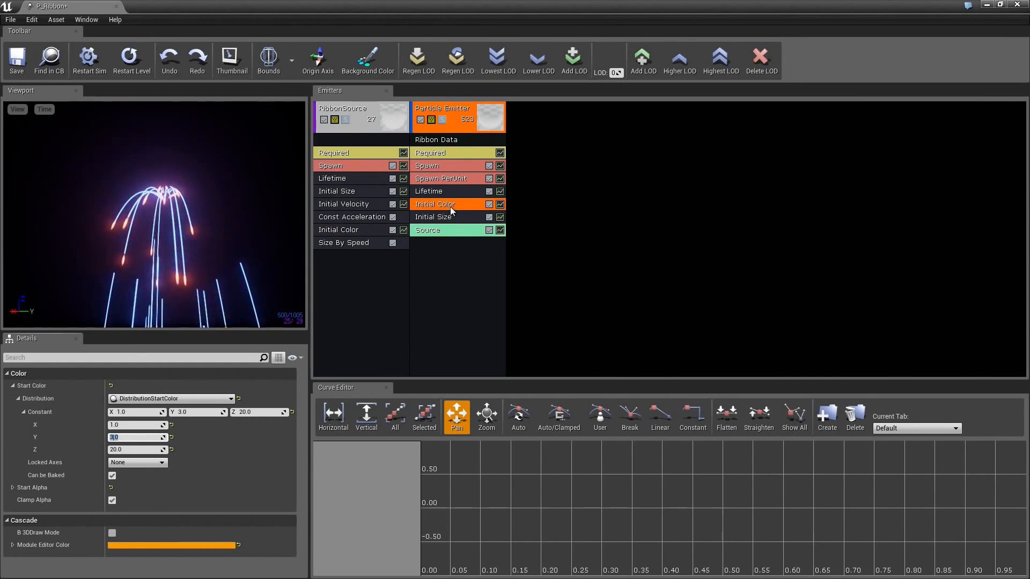
# - Add a Color Over Life module to the ribbon emitter and move it directly below Initial Color
pyautogui.rightClick(440, 243)
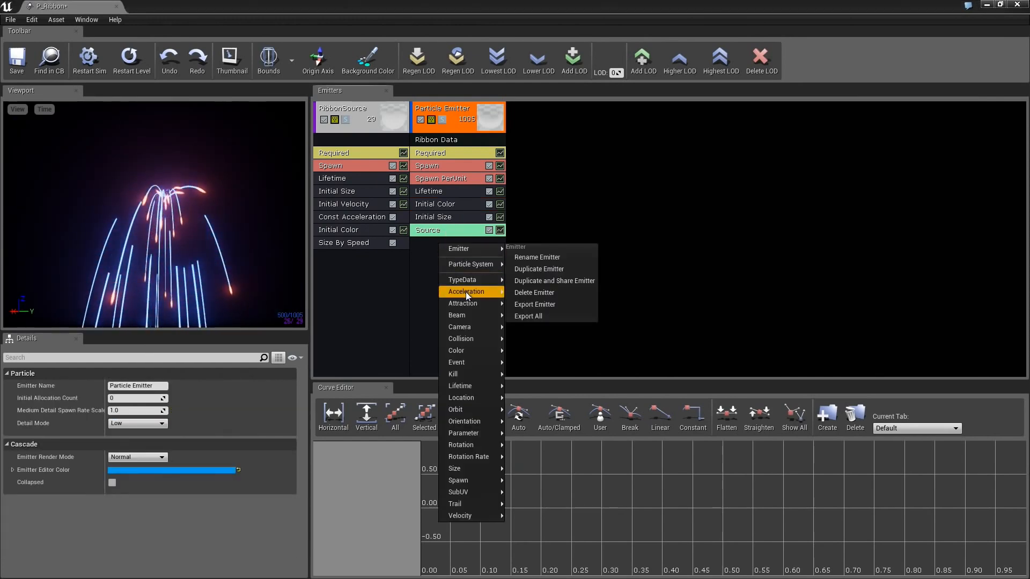
pyautogui.moveTo(466, 292)
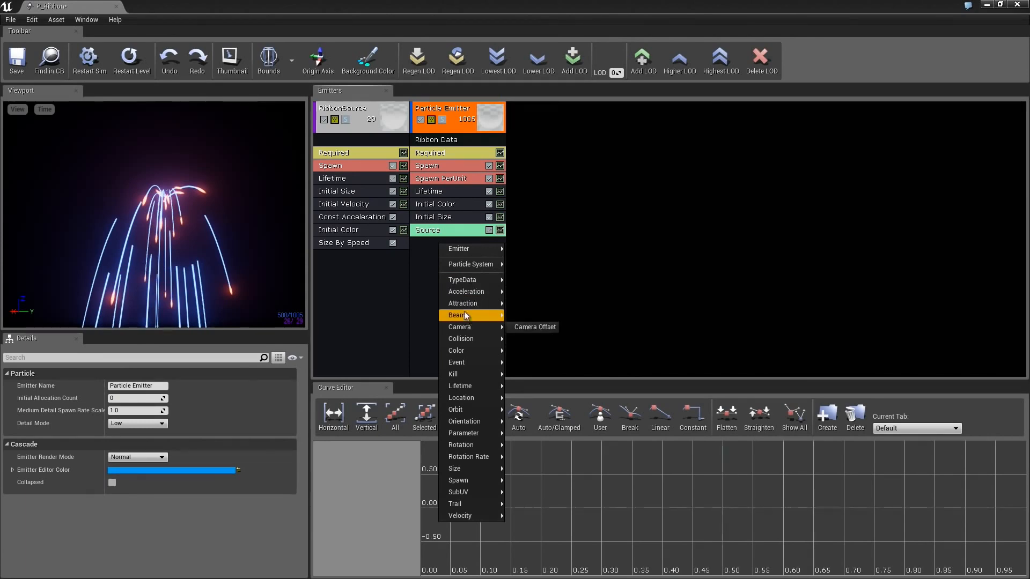
pyautogui.moveTo(462, 315)
pyautogui.moveTo(466, 349)
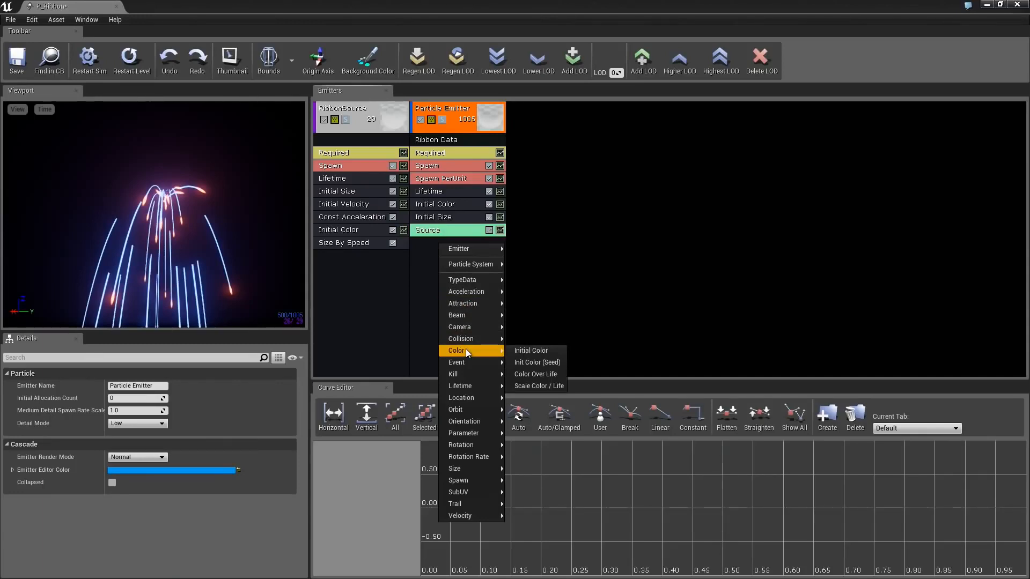
pyautogui.click(552, 375)
pyautogui.moveTo(448, 256); pyautogui.dragTo(437, 220)
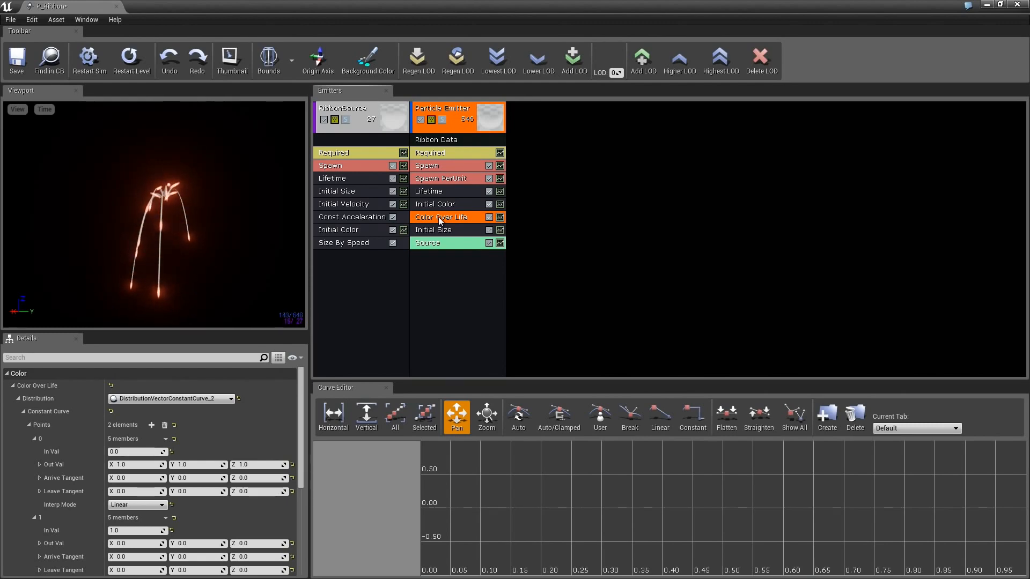
# - Delete the Initial Color module from the ribbon emitter
pyautogui.moveTo(439, 217)
pyautogui.mouseDown()
pyautogui.moveTo(436, 198)
pyautogui.moveTo(438, 217)
pyautogui.mouseUp()
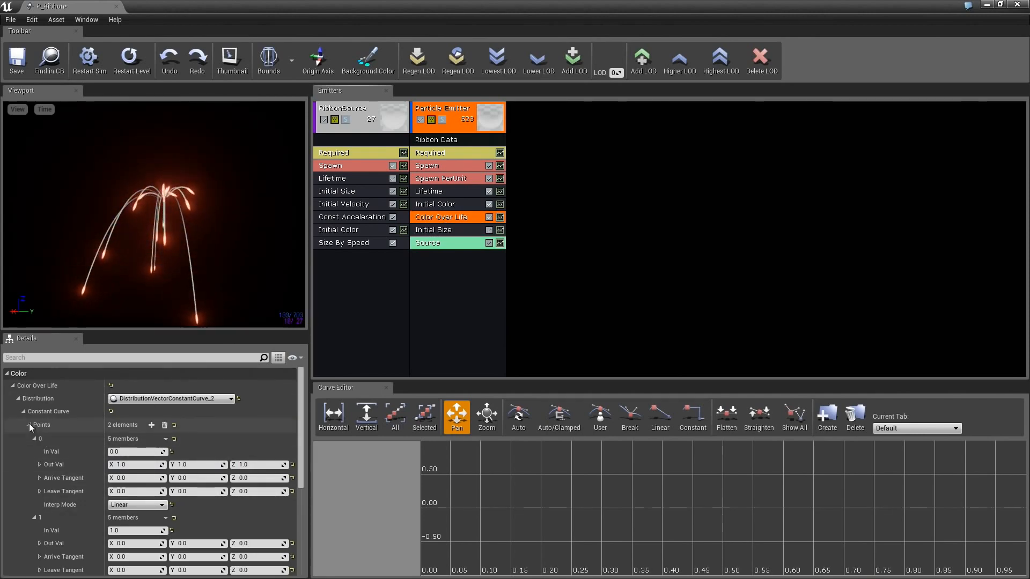
pyautogui.click(433, 206)
pyautogui.press('Delete')
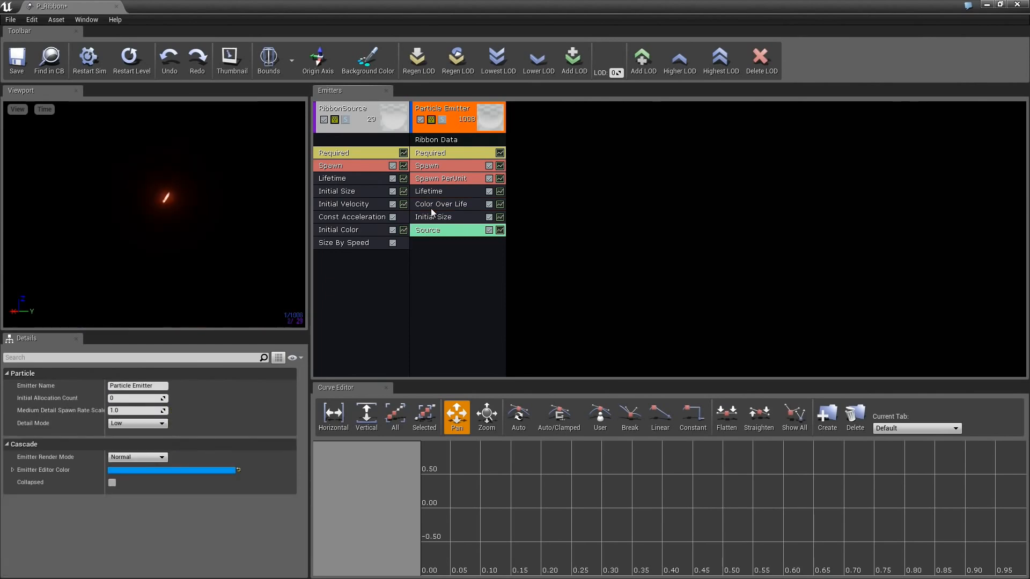
# - Change the ribbon emitter's Color Over Life distribution to DistributionVectorConstant and set its constant to Y 5 and Z 20
pyautogui.click(437, 205)
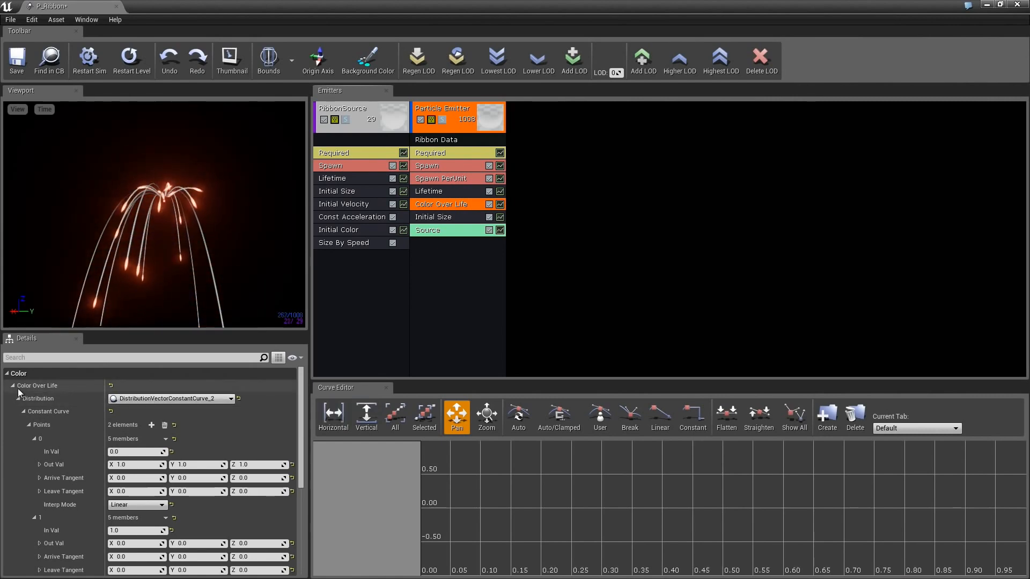
pyautogui.click(150, 400)
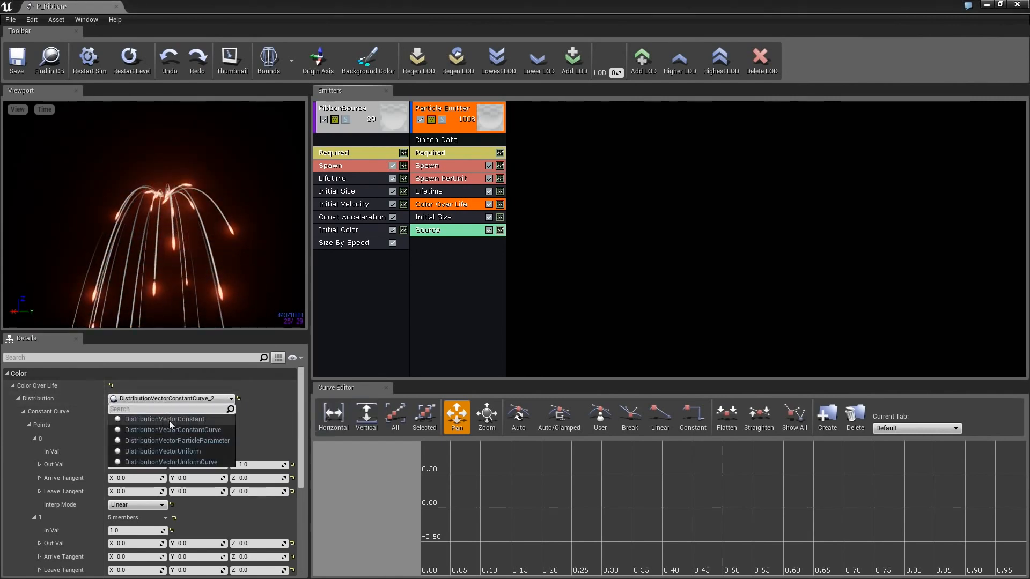
pyautogui.click(178, 421)
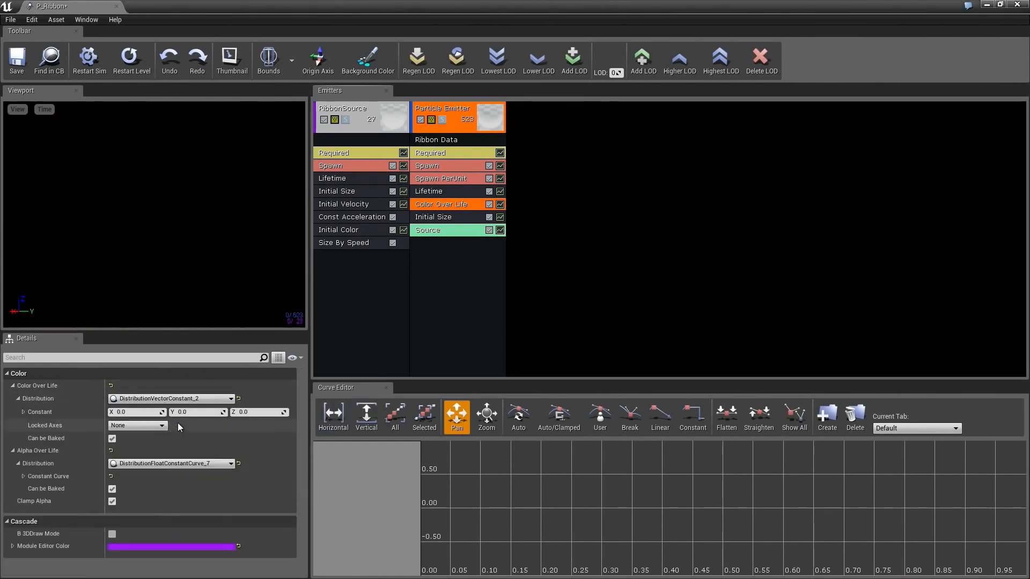
pyautogui.click(146, 413)
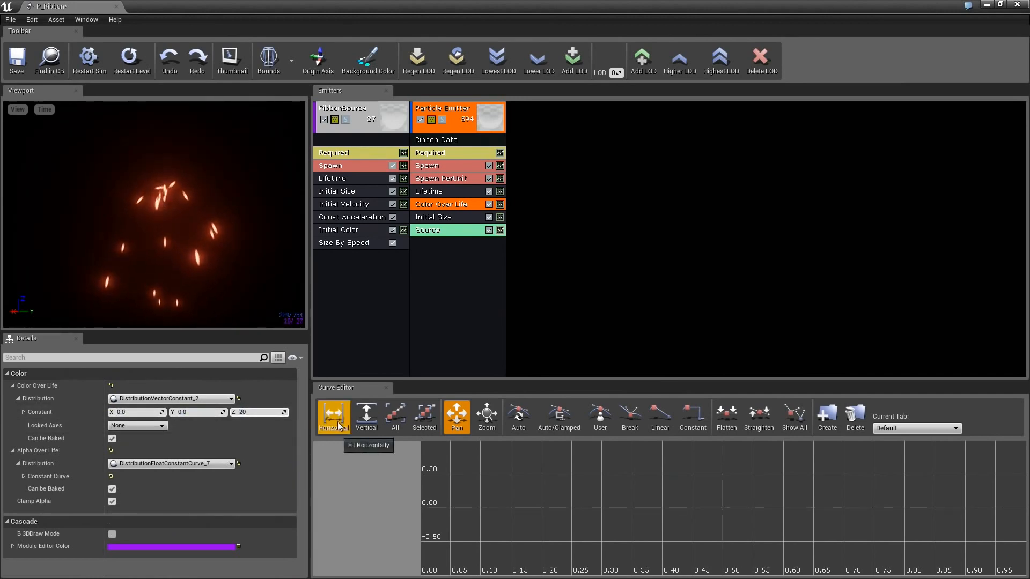
pyautogui.write('20')
pyautogui.click(197, 412)
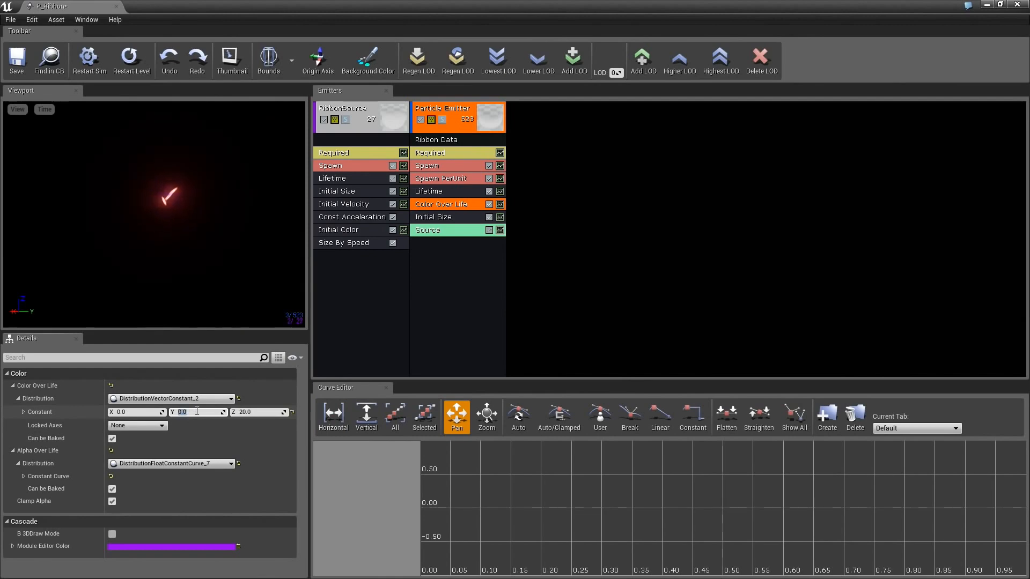
pyautogui.write('5')
pyautogui.press('Return')
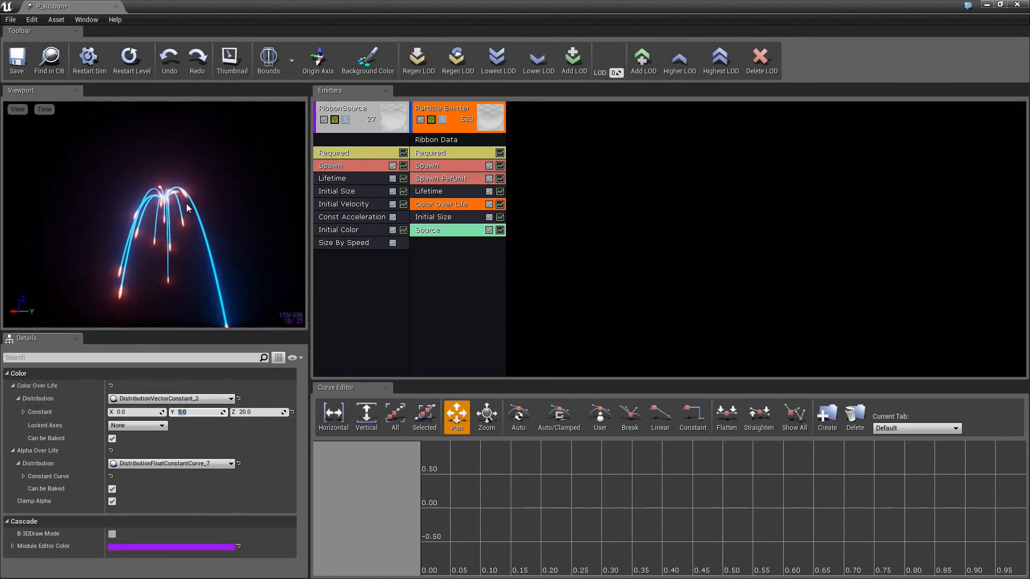
# - In the Alpha Over Life constant curve, set the In Val of point 1 to 0.4
pyautogui.click(24, 476)
pyautogui.click(28, 490)
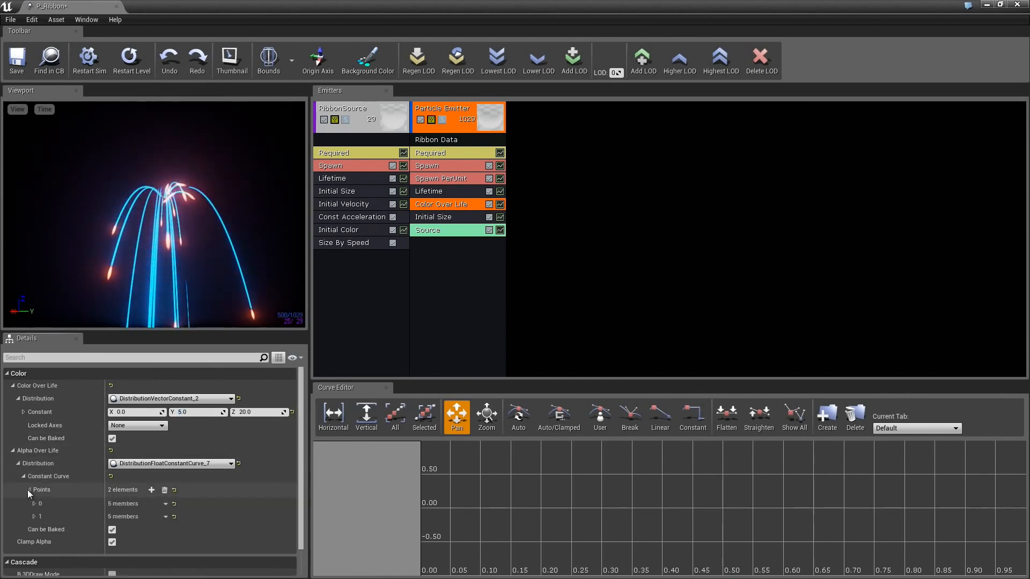
pyautogui.click(33, 503)
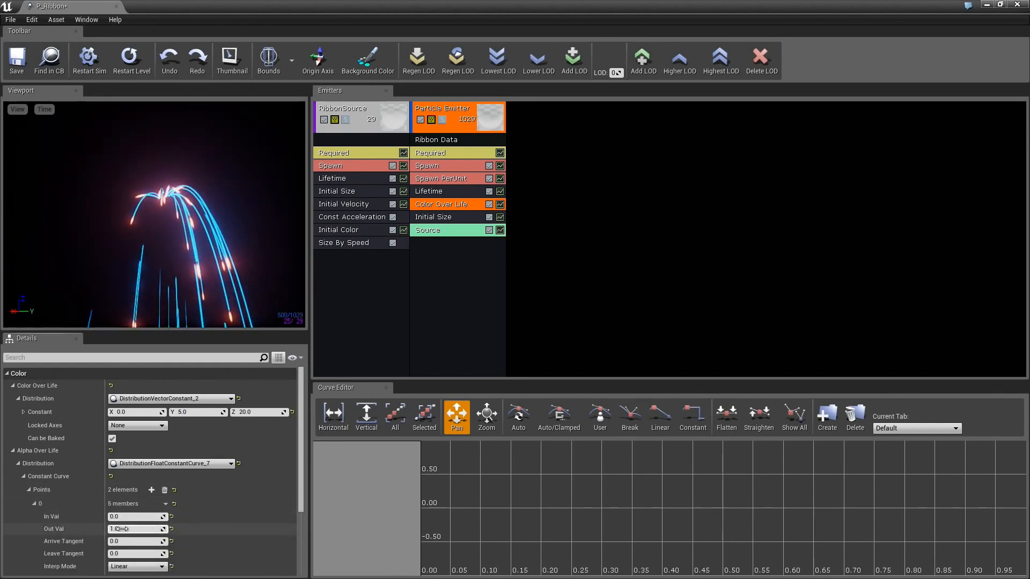
pyautogui.scroll(-3, 247, 504)
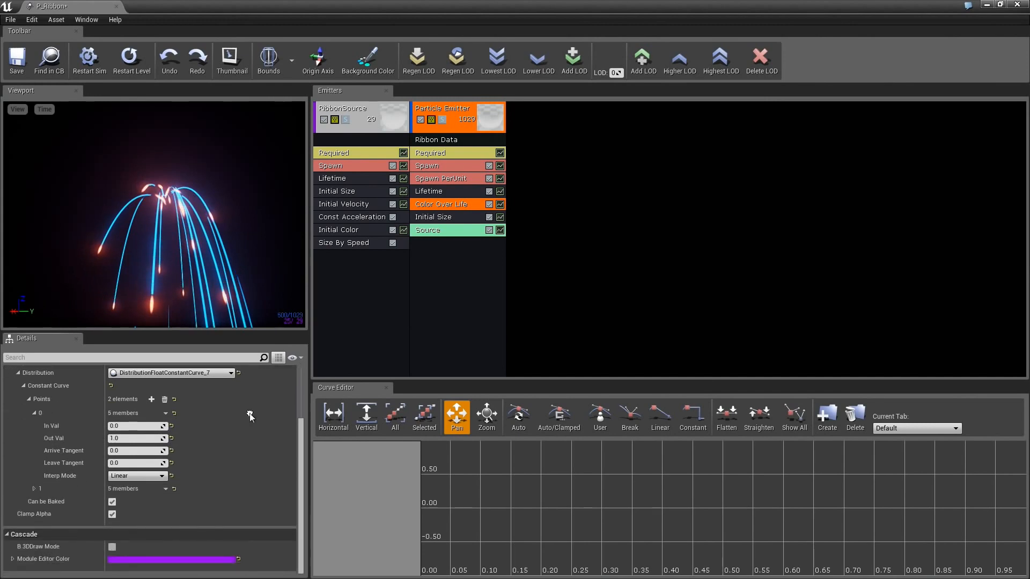
pyautogui.click(36, 495)
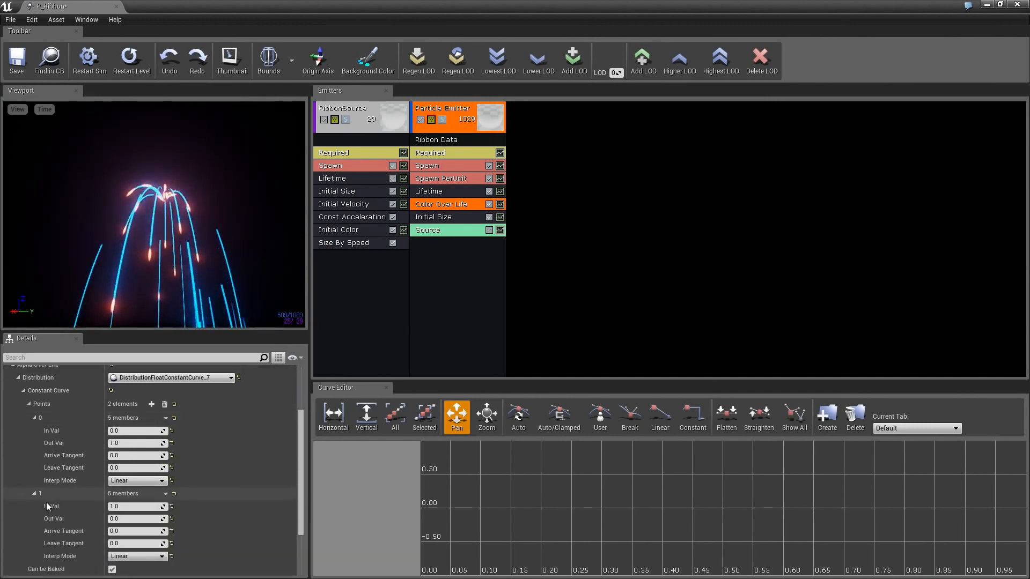
pyautogui.click(122, 506)
pyautogui.write('0.1')
pyautogui.press('Return')
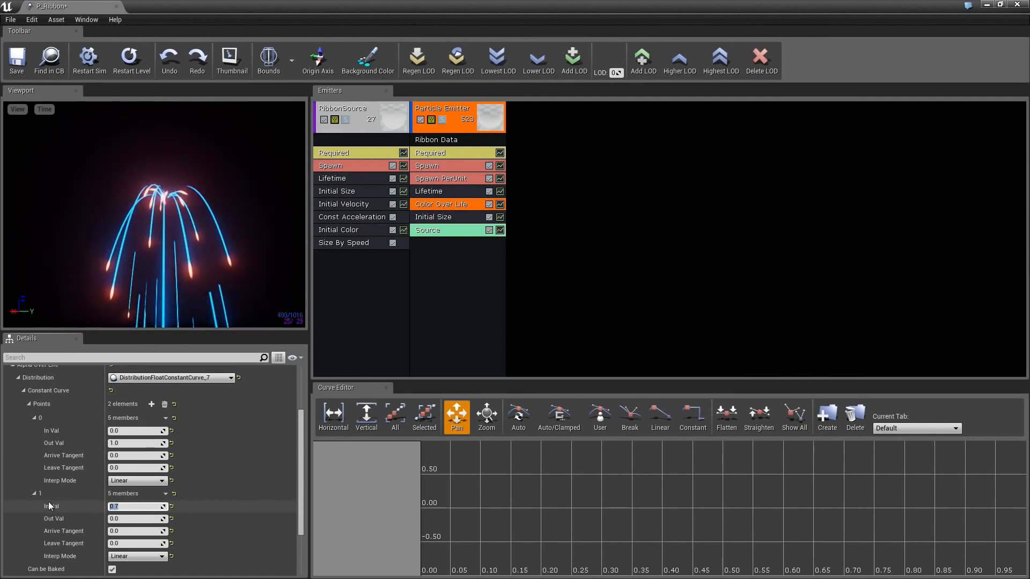
pyautogui.write('0.4')
pyautogui.press('Return')
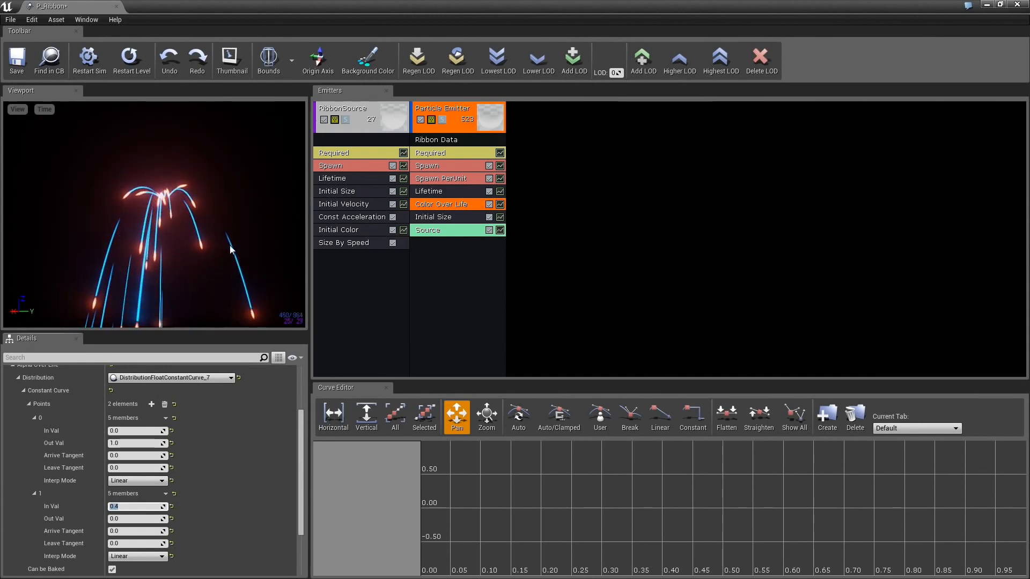
# - Try a Min and Max of 8 for the ribbon emitter's Lifetime
pyautogui.click(448, 192)
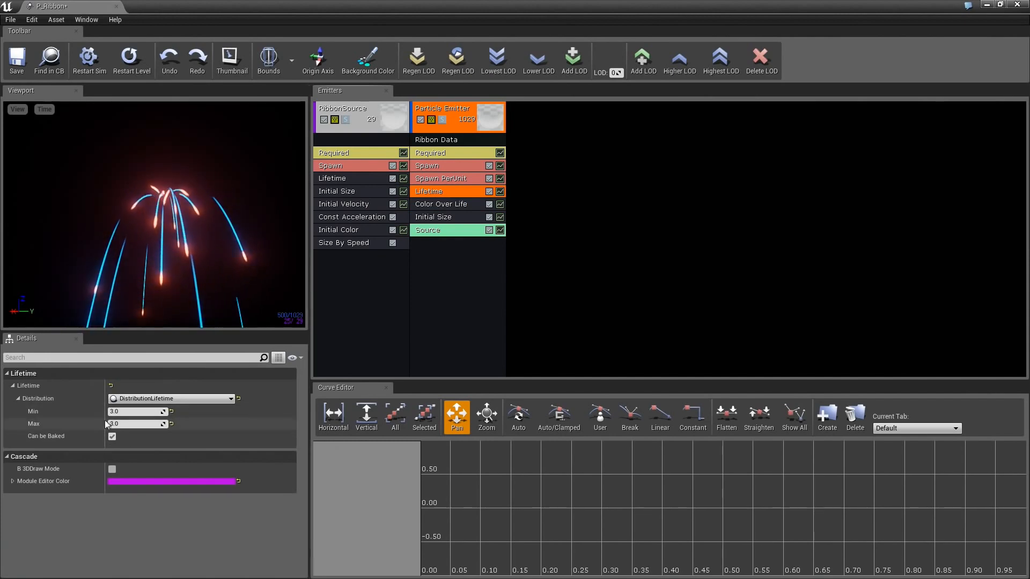
pyautogui.click(124, 412)
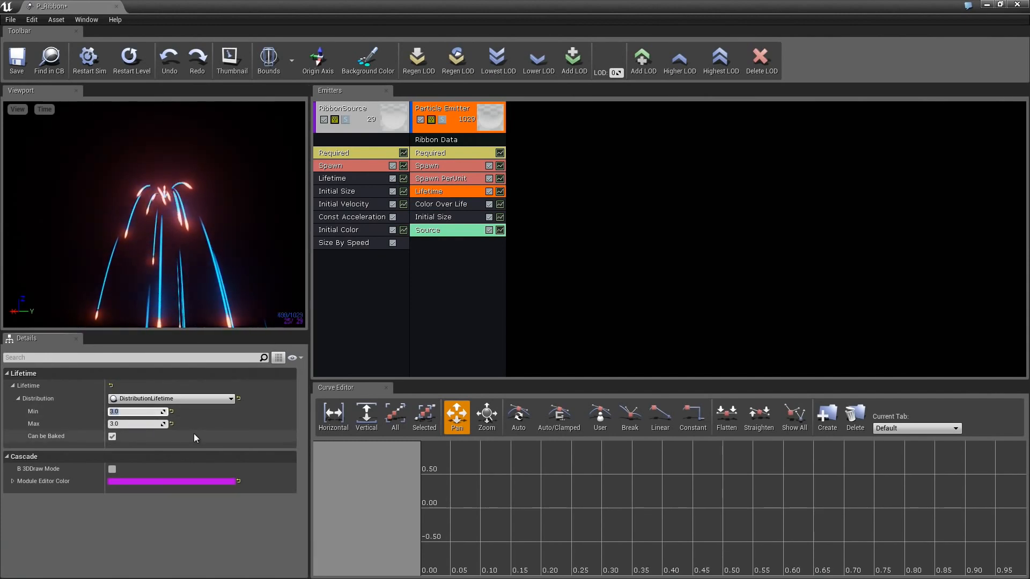
pyautogui.write('8')
pyautogui.press('Tab')
pyautogui.write('88')
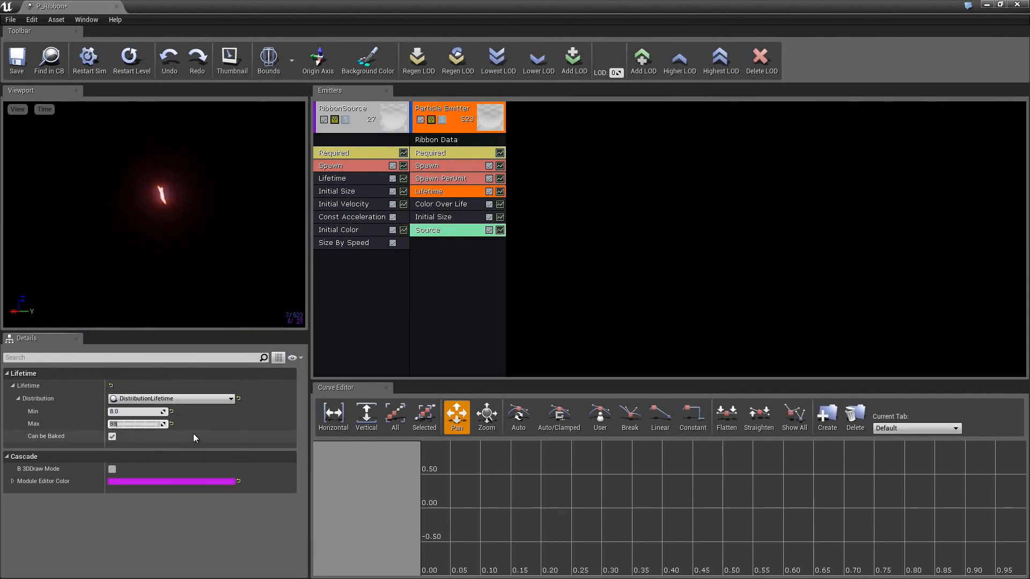
pyautogui.press('Return')
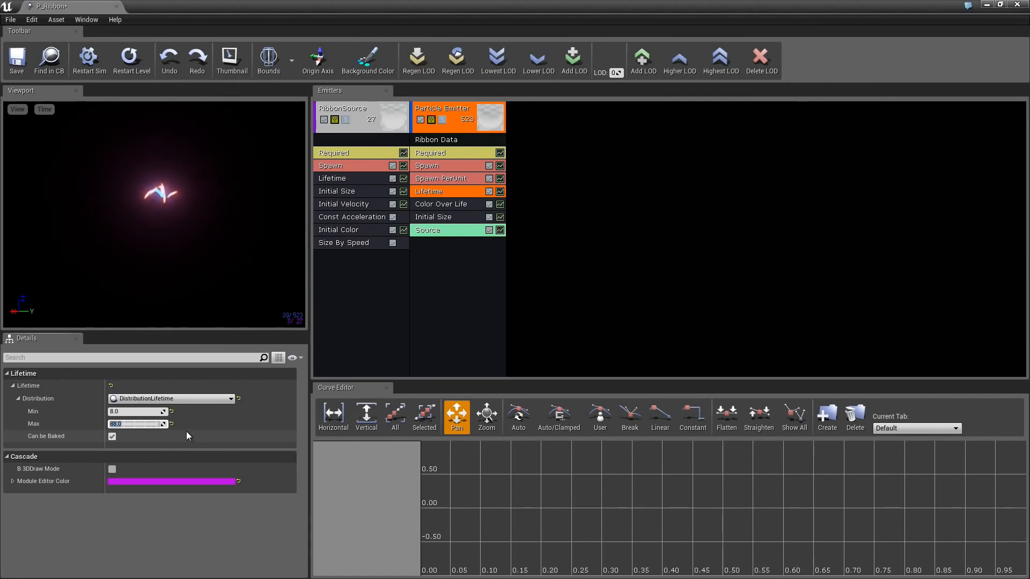
pyautogui.write('8')
pyautogui.press('Return')
# - Set the ribbon emitter's Lifetime Min and Max to 4
pyautogui.click(456, 139)
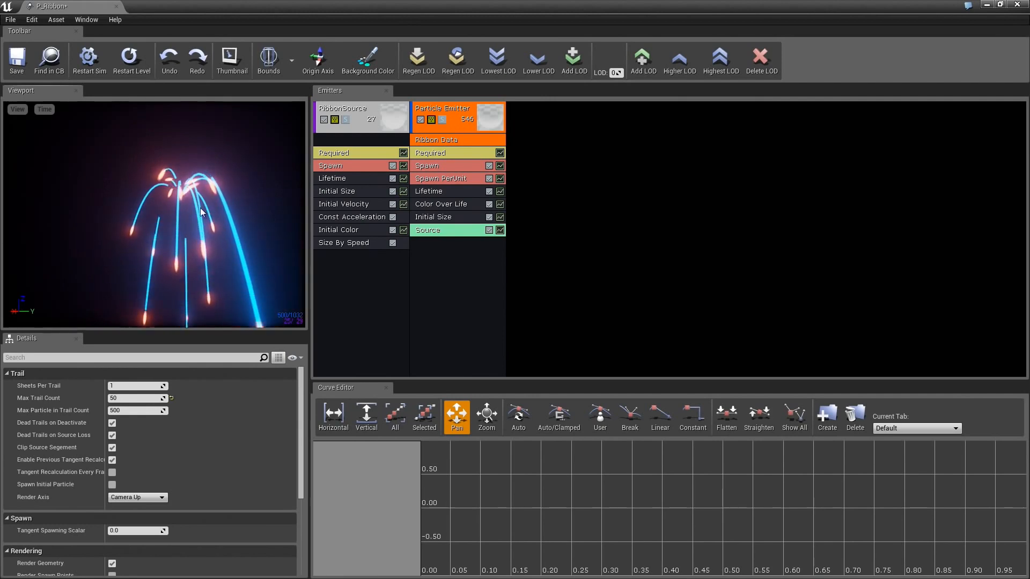
pyautogui.click(429, 192)
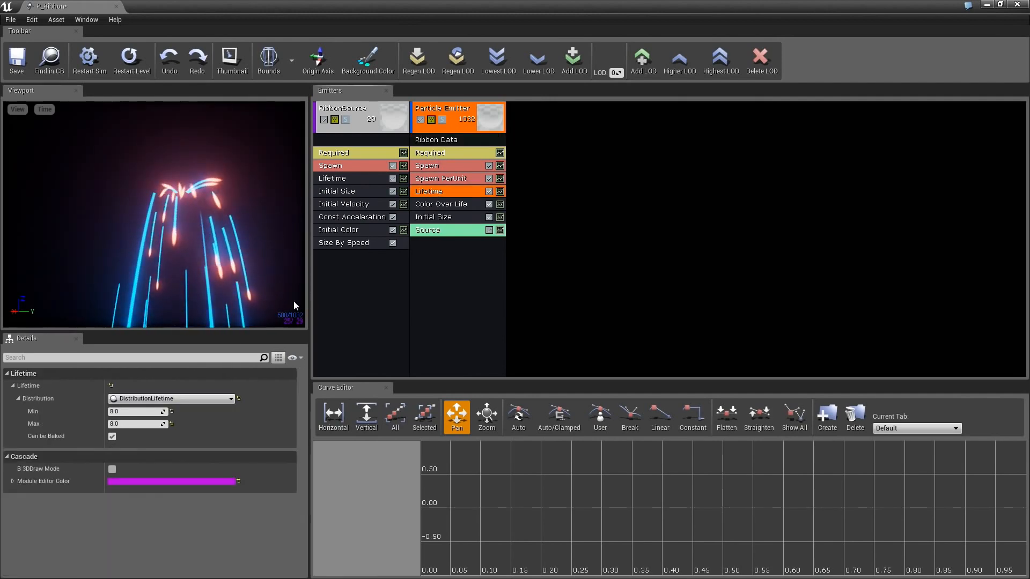
pyautogui.click(126, 411)
pyautogui.write('4')
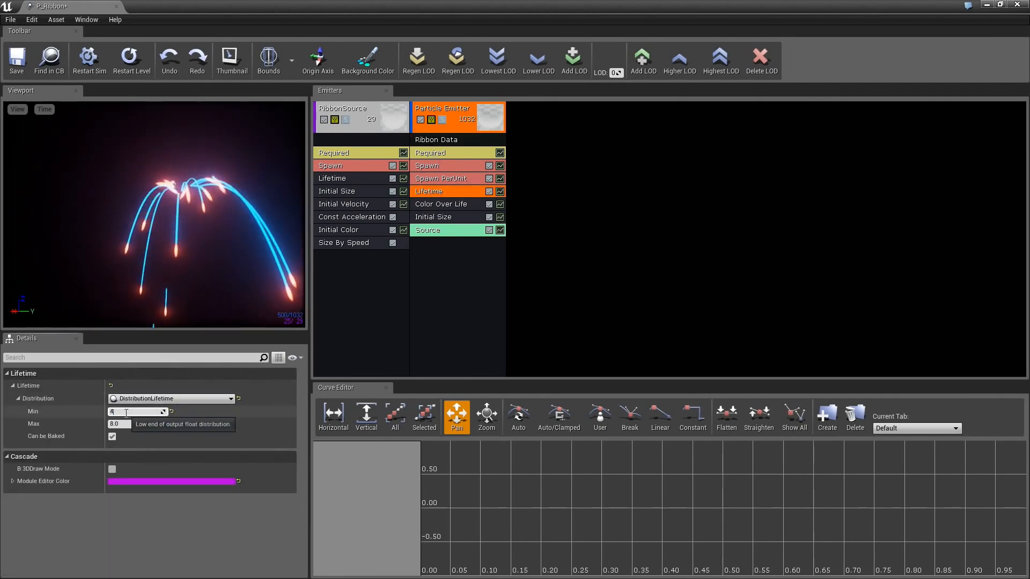
pyautogui.press('BackSpace')
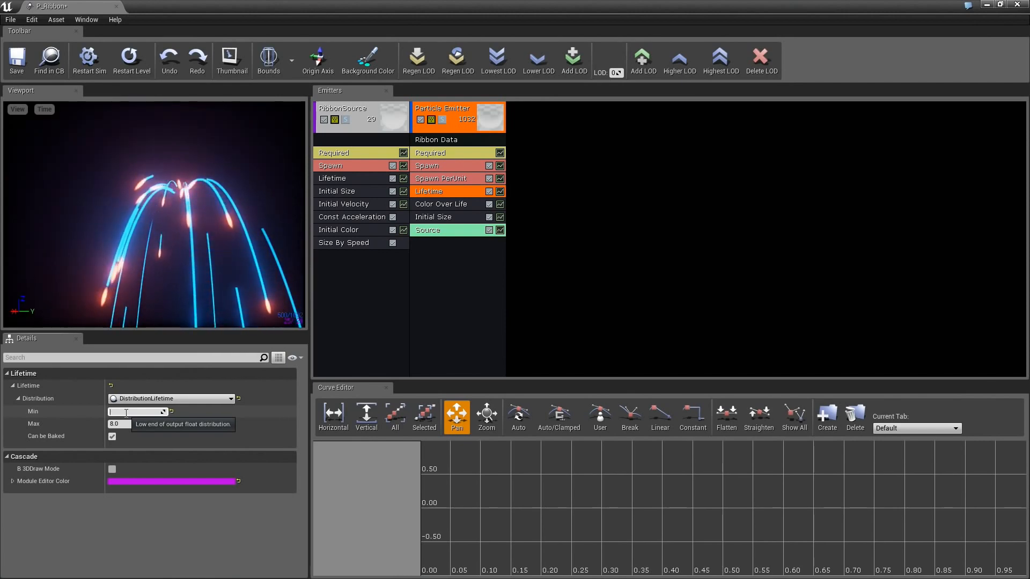
pyautogui.write('4')
pyautogui.press('Tab')
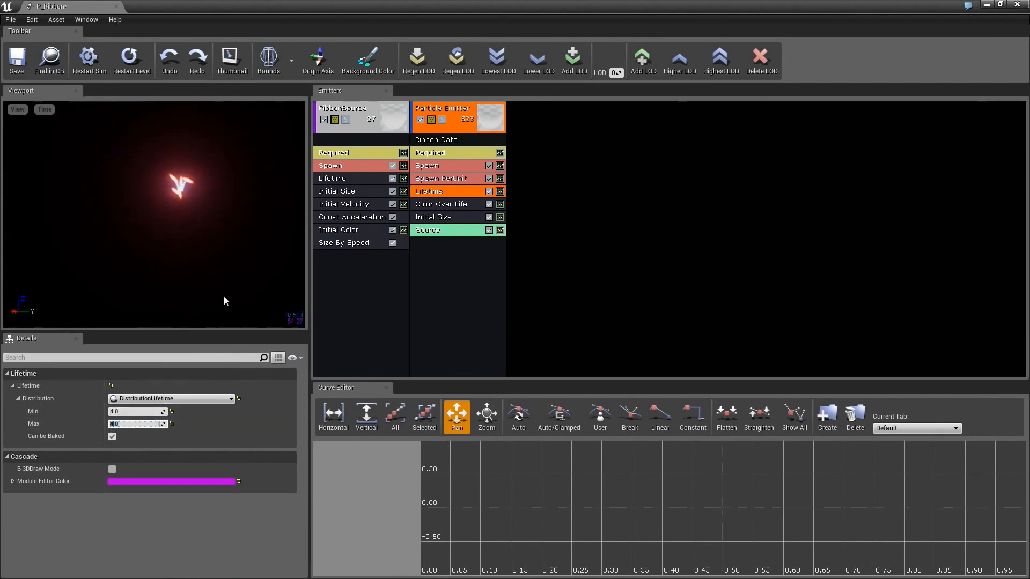
pyautogui.moveTo(200, 213); pyautogui.dragTo(229, 191)
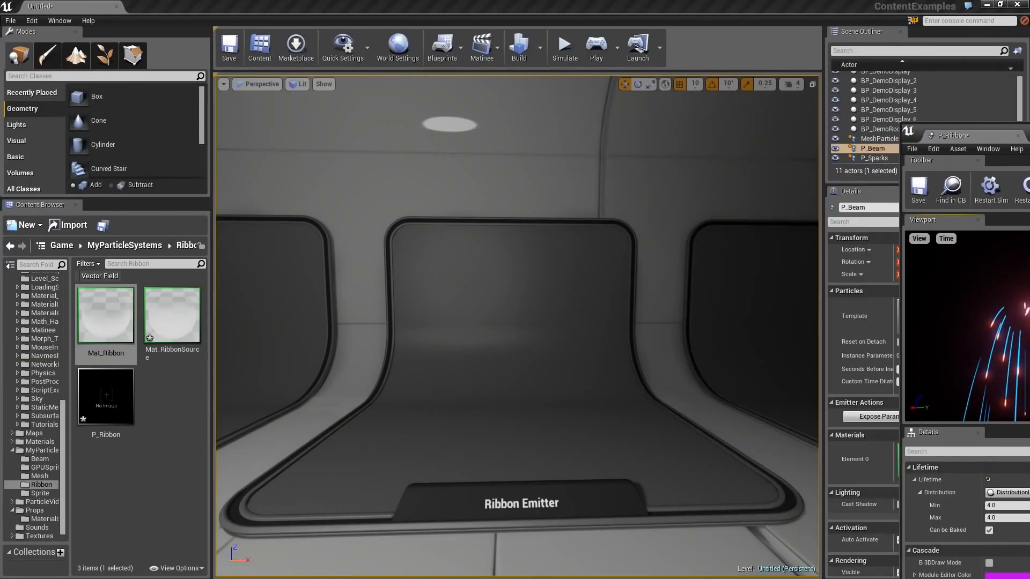
# - Place P_Ribbon in the level at the Ribbon Emitter display, raise it above the floor, and view it up close in game view
pyautogui.moveTo(106, 397); pyautogui.dragTo(315, 406)
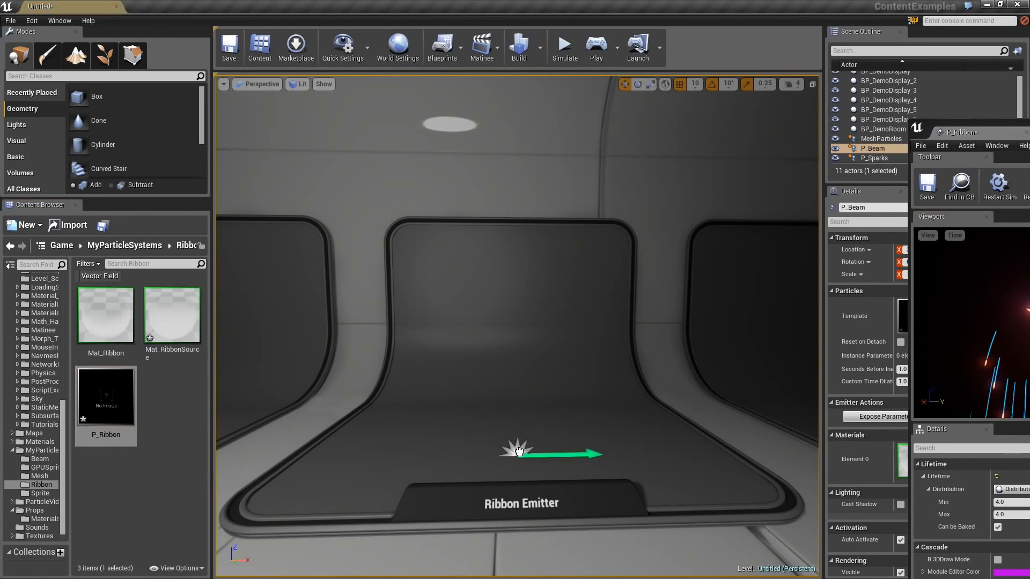
pyautogui.moveTo(519, 452); pyautogui.dragTo(518, 446)
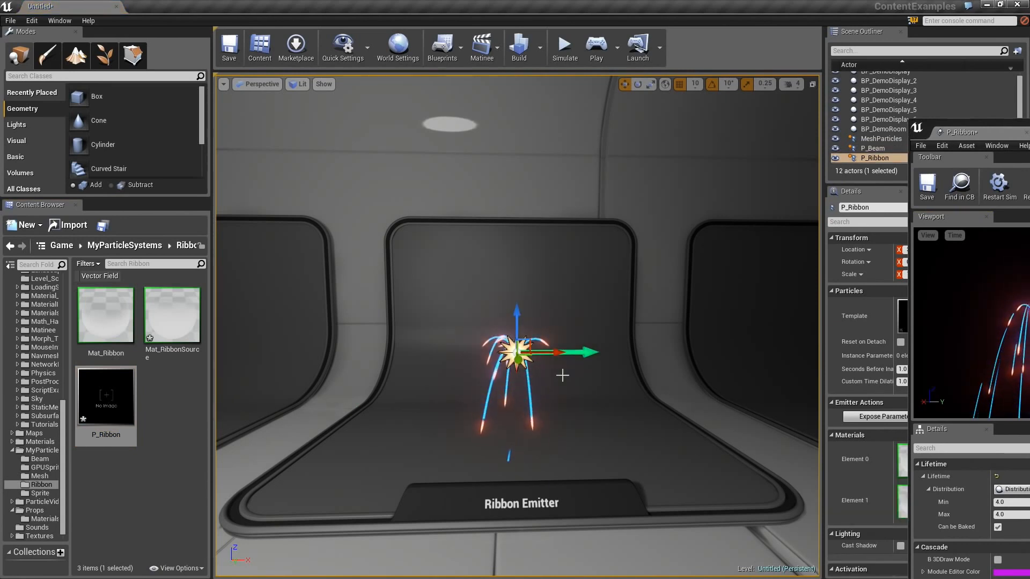
pyautogui.press('g')
pyautogui.moveTo(563, 382); pyautogui.dragTo(574, 319)
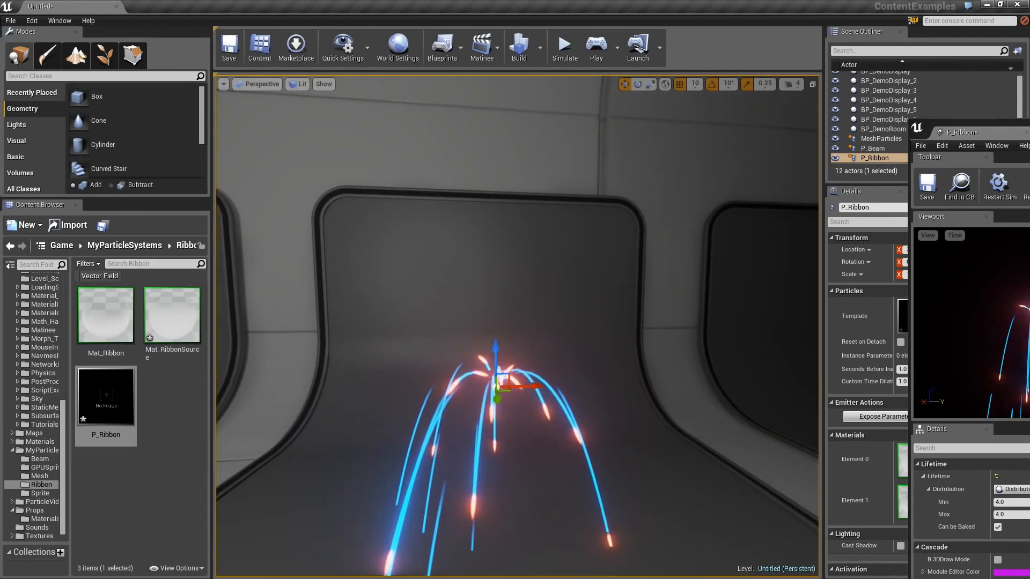
pyautogui.moveTo(574, 318); pyautogui.dragTo(576, 359, button='middle')
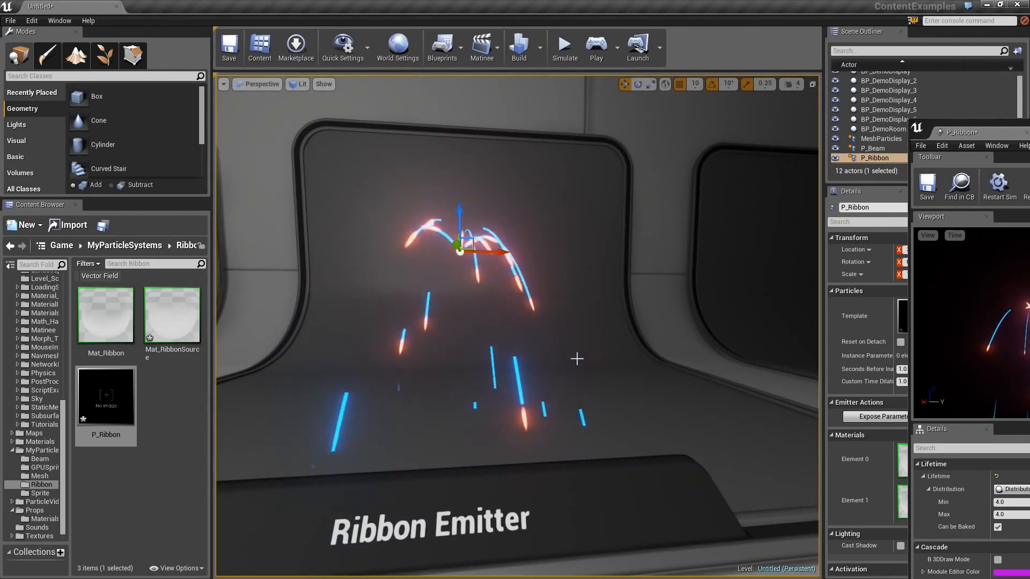
# - Bring the P_Ribbon particle editor back into full view in front of the level editor
pyautogui.moveTo(977, 132); pyautogui.dragTo(390, 47)
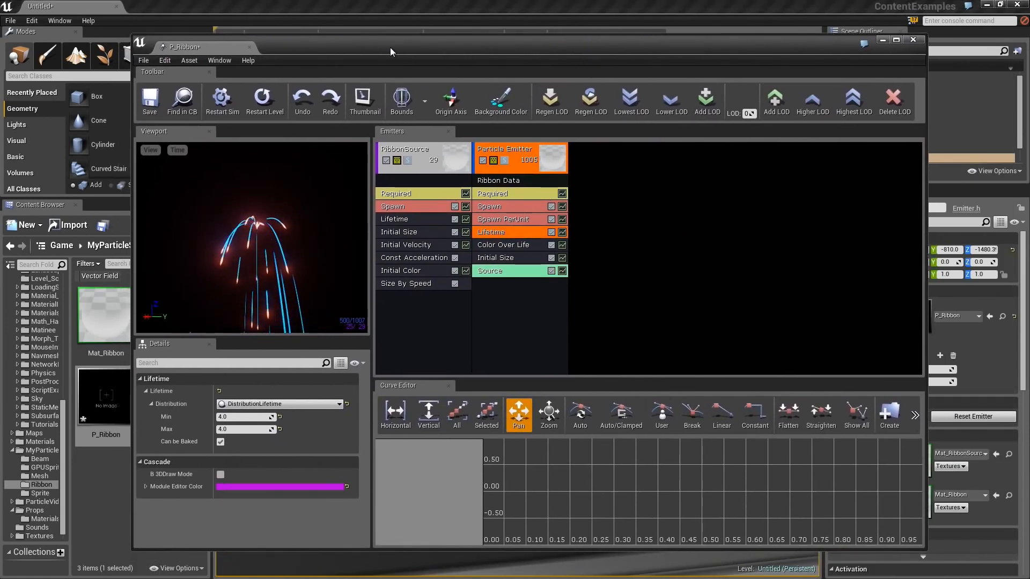